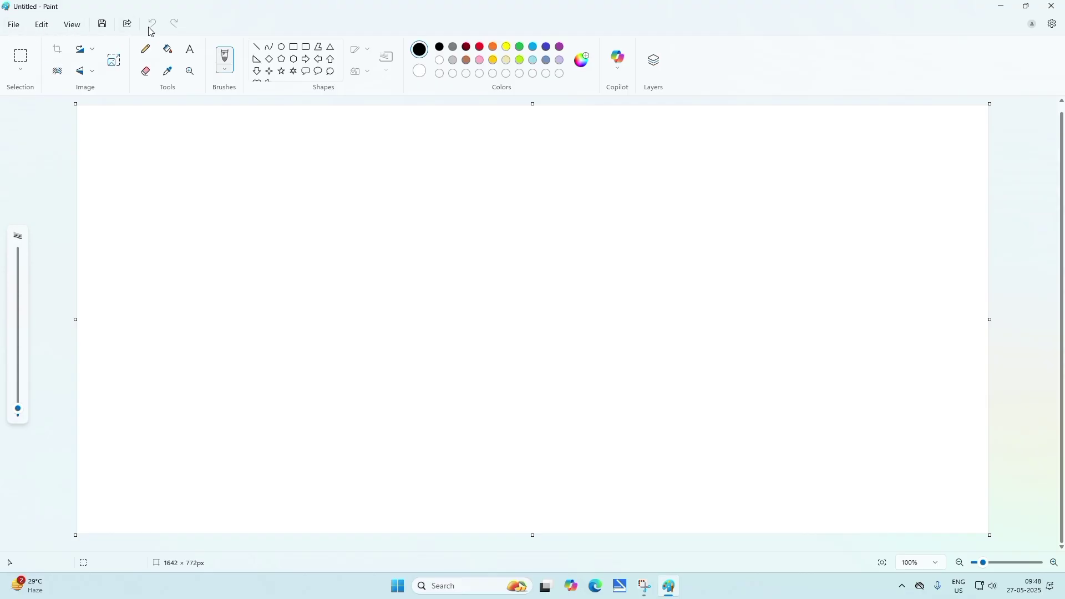
pyautogui.click(20, 32)
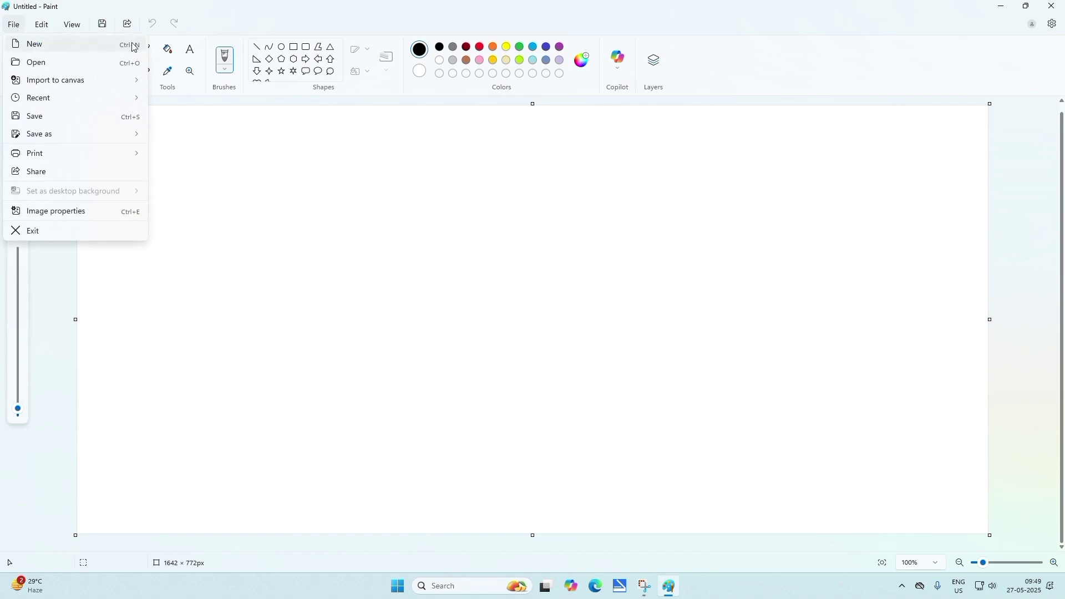
pyautogui.click(202, 152)
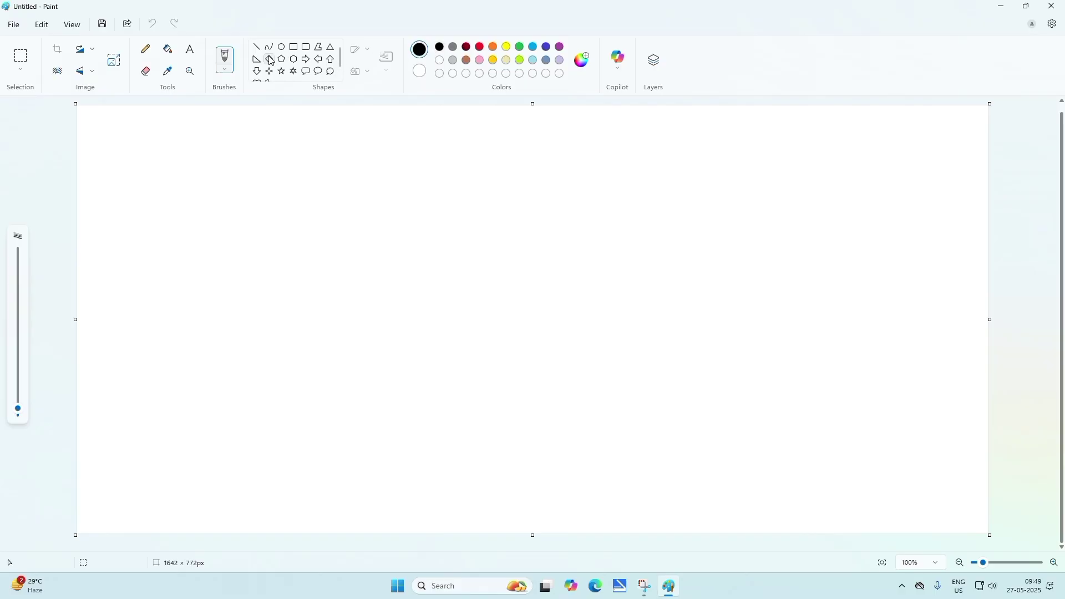
# Step: Draw a rectangle of about 319 × 344 px in the left half of the canvas and give it an orange outline
pyautogui.click(294, 46)
pyautogui.moveTo(259, 187); pyautogui.dragTo(435, 378)
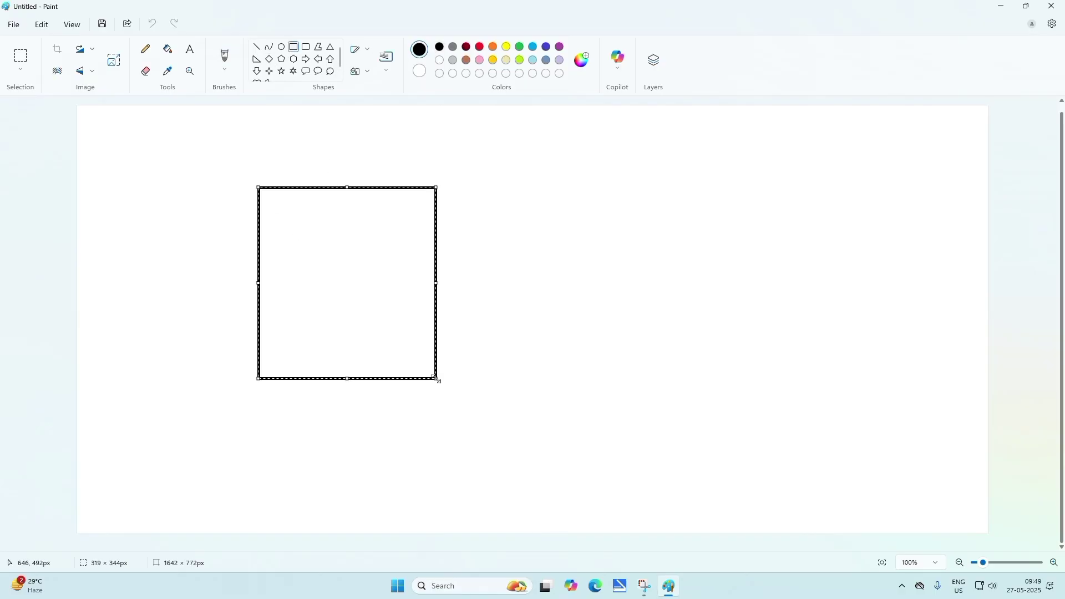
pyautogui.click(493, 47)
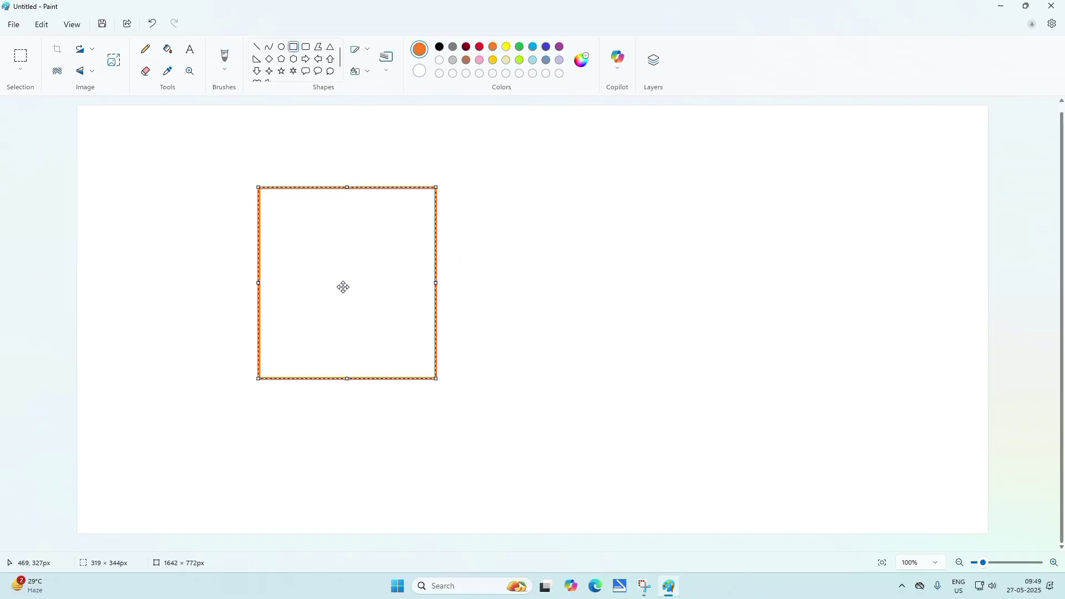
pyautogui.click(487, 183)
# Step: Fill the rectangle and the canvas around it with orange, and refill the whole canvas with green
pyautogui.click(168, 48)
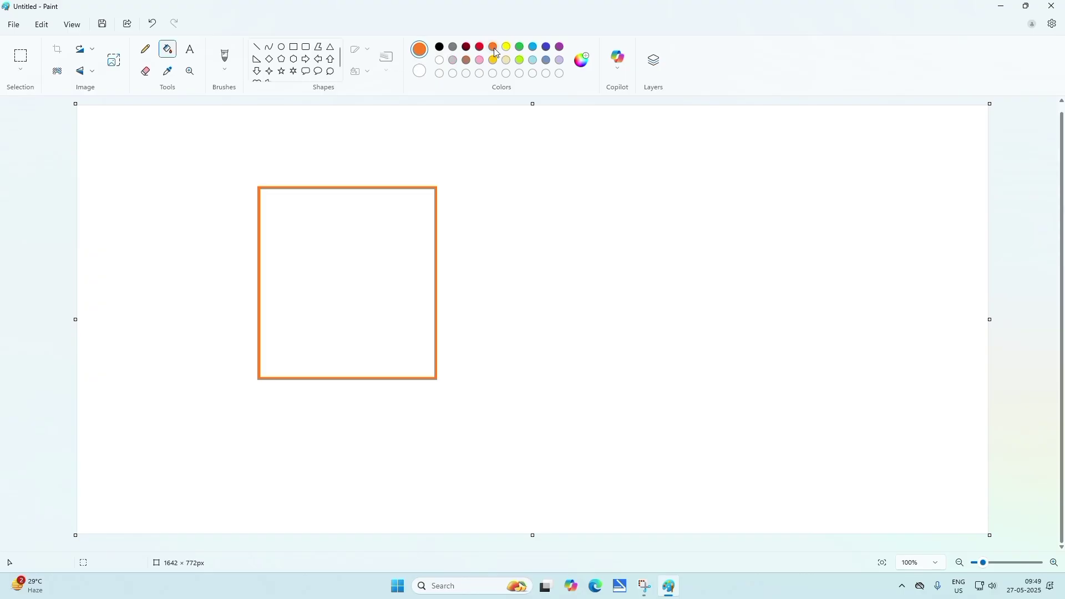
pyautogui.click(356, 267)
pyautogui.click(474, 285)
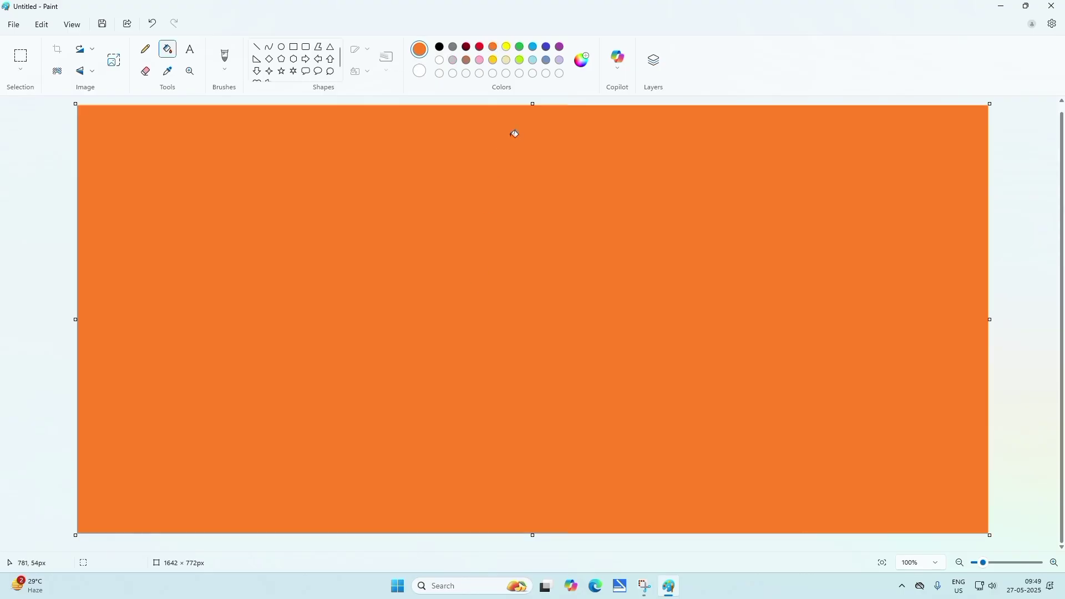
pyautogui.click(520, 47)
pyautogui.click(228, 111)
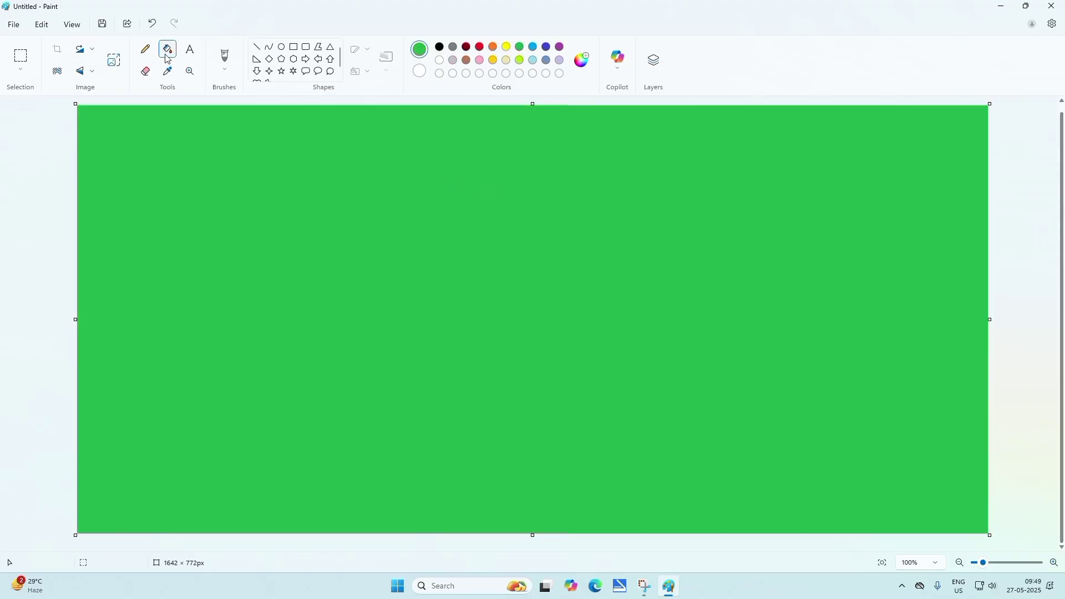
# Step: Draw a large rounded rectangle with a black outline in the left half of the green canvas
pyautogui.click(306, 46)
pyautogui.moveTo(277, 197); pyautogui.dragTo(461, 393)
pyautogui.click(441, 49)
pyautogui.click(500, 208)
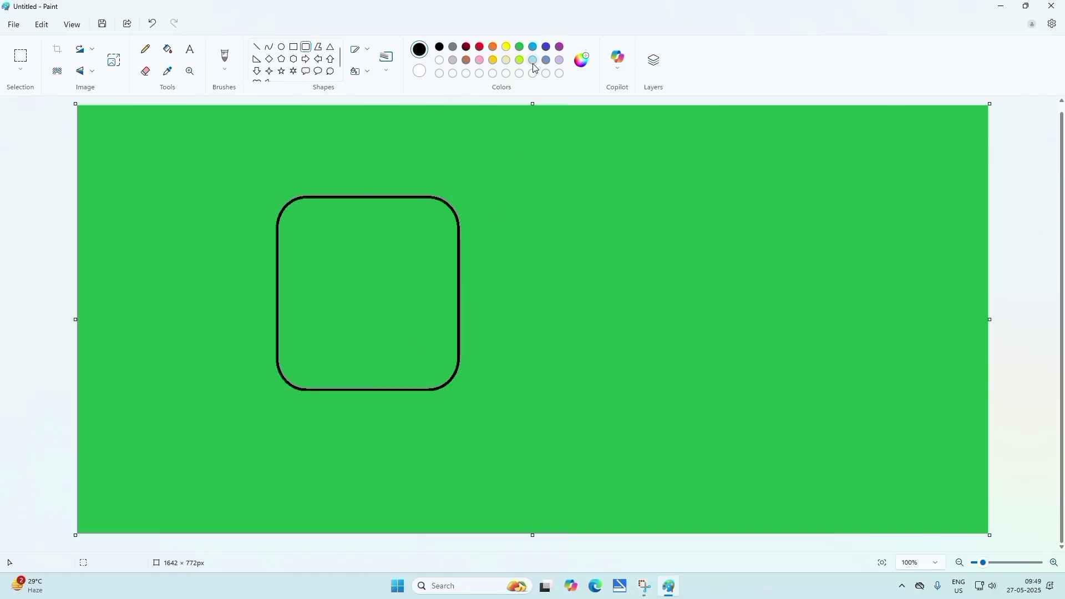
# Step: Fill the rounded rectangle and the background around it with turquoise blue, and undo the background fill
pyautogui.click(534, 49)
pyautogui.click(195, 49)
pyautogui.click(168, 49)
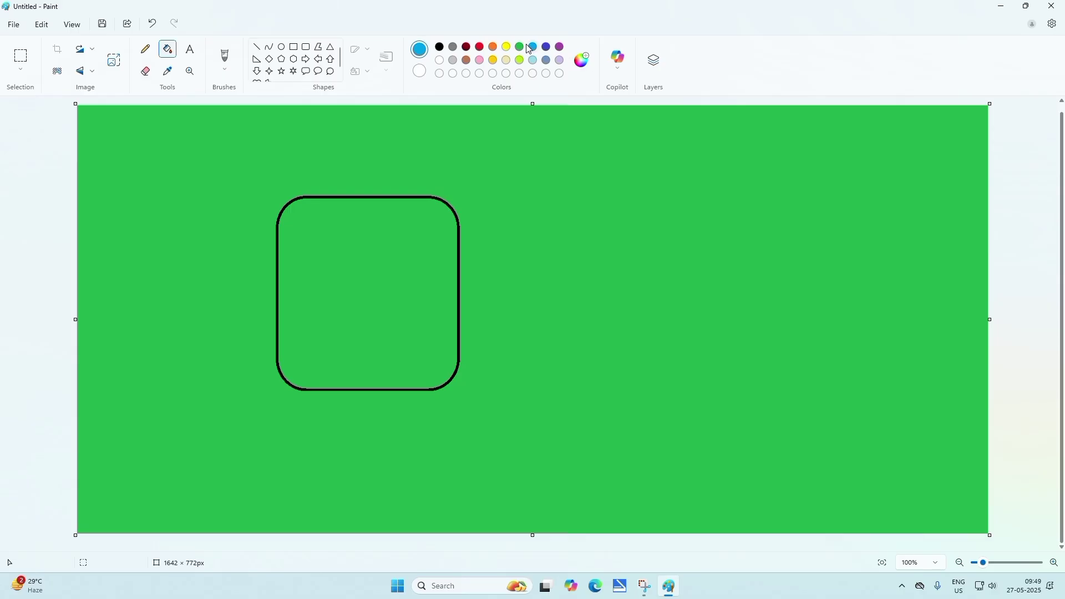
pyautogui.click(399, 253)
pyautogui.click(516, 265)
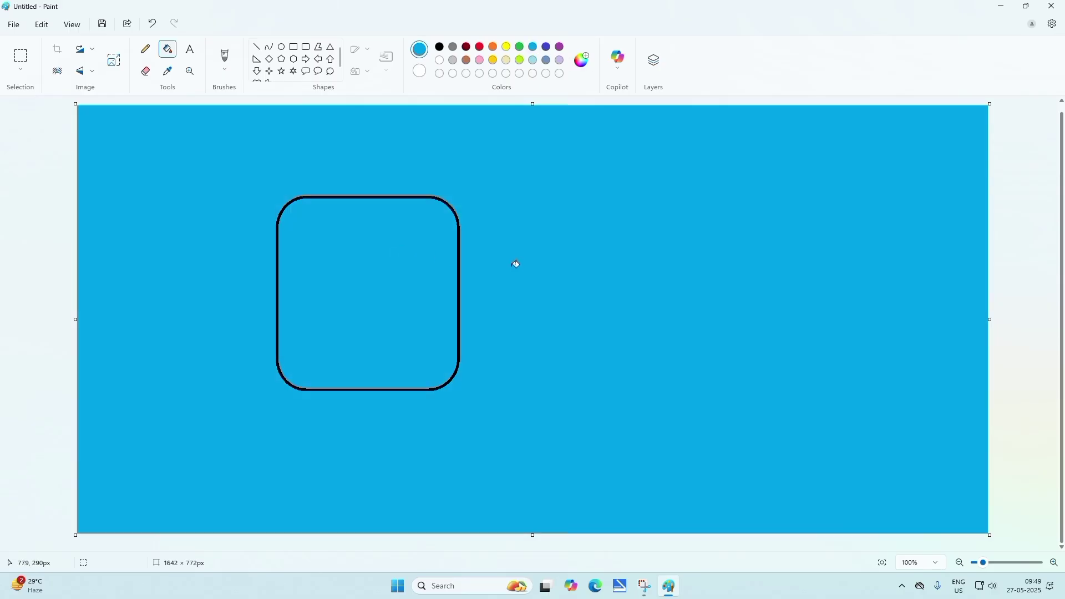
pyautogui.hotkey('ctrl', 'z')
# Step: Paint a few freehand brush strokes in blue across and beside the rounded rectangle
pyautogui.click(225, 61)
pyautogui.click(258, 167)
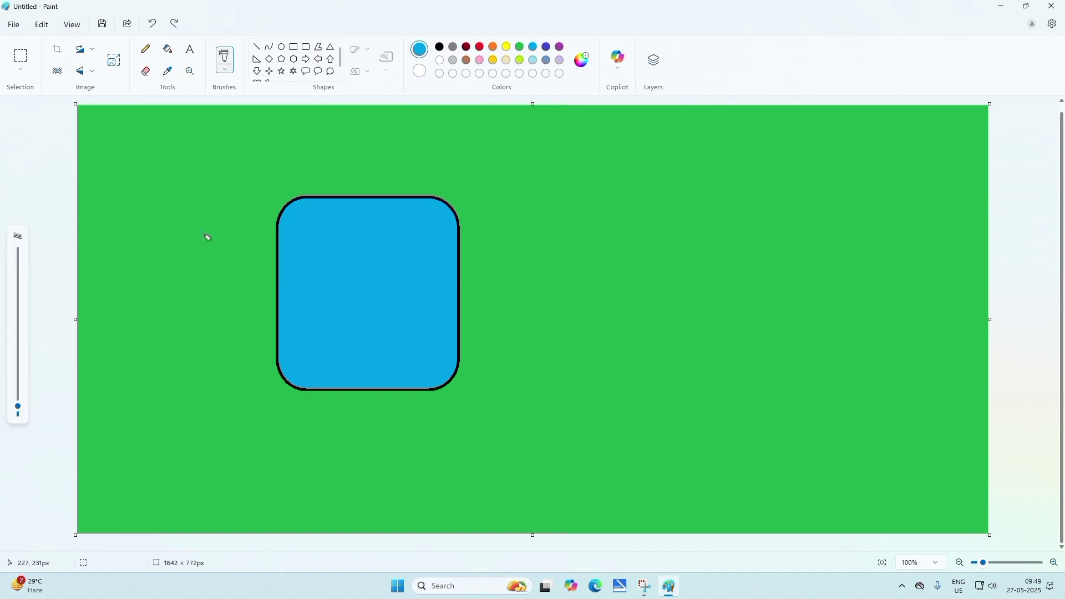
pyautogui.moveTo(208, 237)
pyautogui.mouseDown()
pyautogui.moveTo(383, 268)
pyautogui.moveTo(435, 303)
pyautogui.moveTo(266, 297)
pyautogui.mouseUp()
# Step: Start a new blank image and discard the current drawing without saving it
pyautogui.click(15, 31)
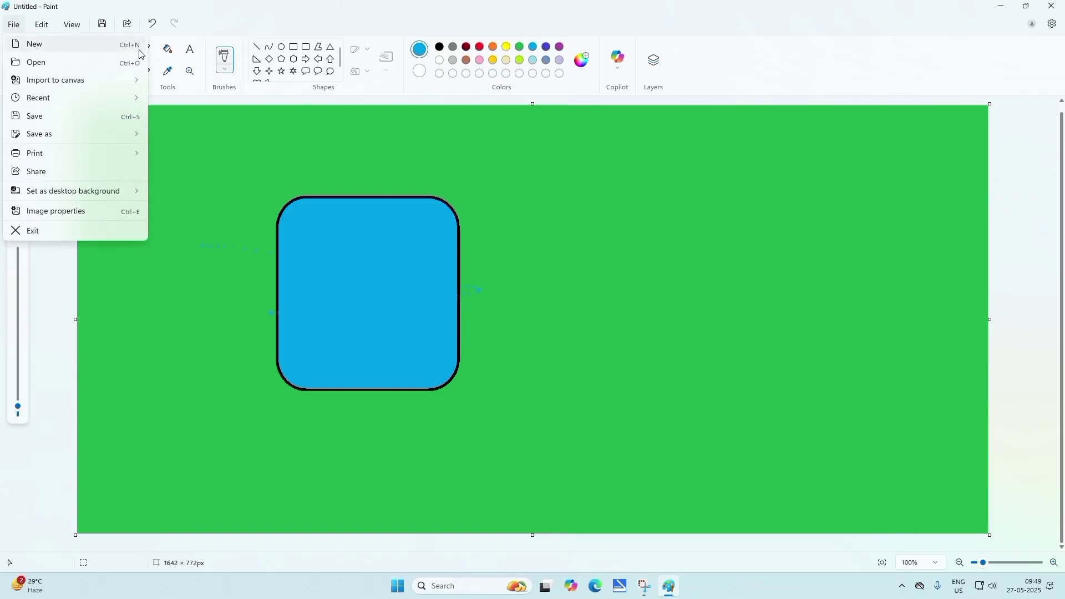
pyautogui.click(80, 49)
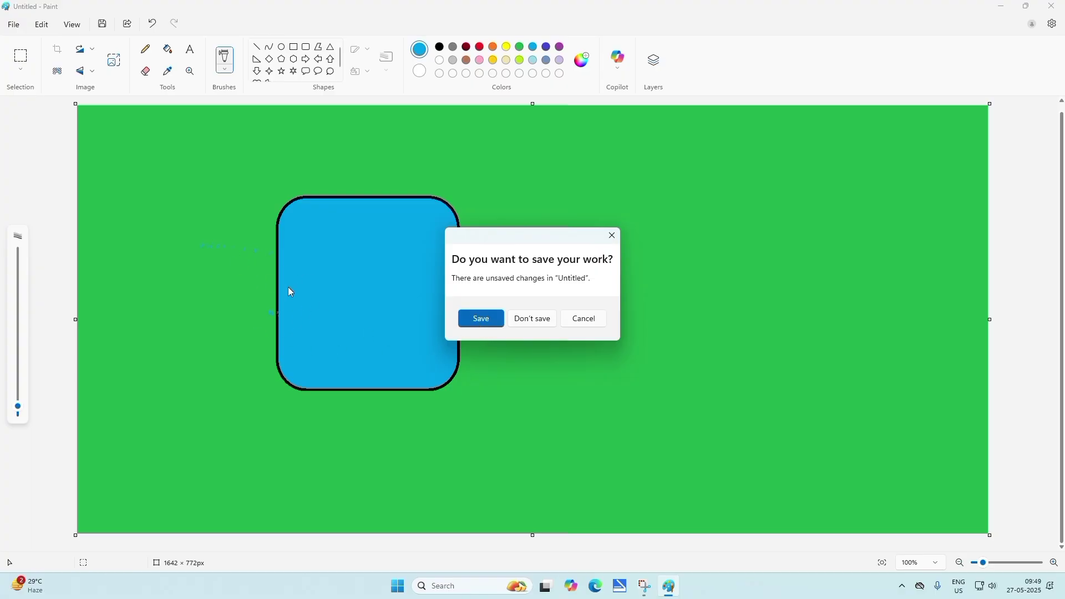
pyautogui.click(531, 320)
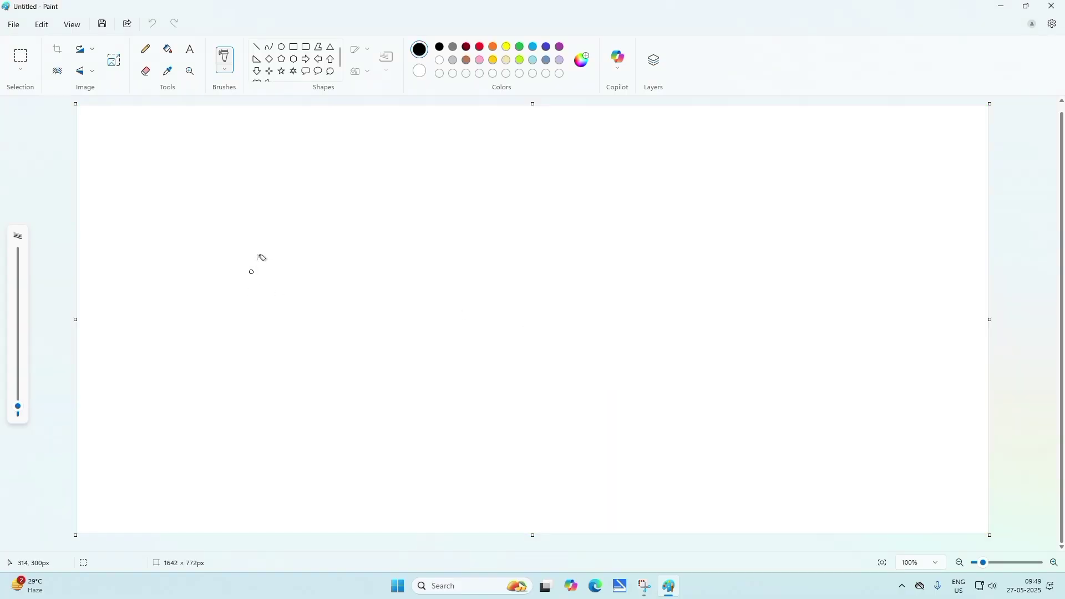
pyautogui.click(14, 24)
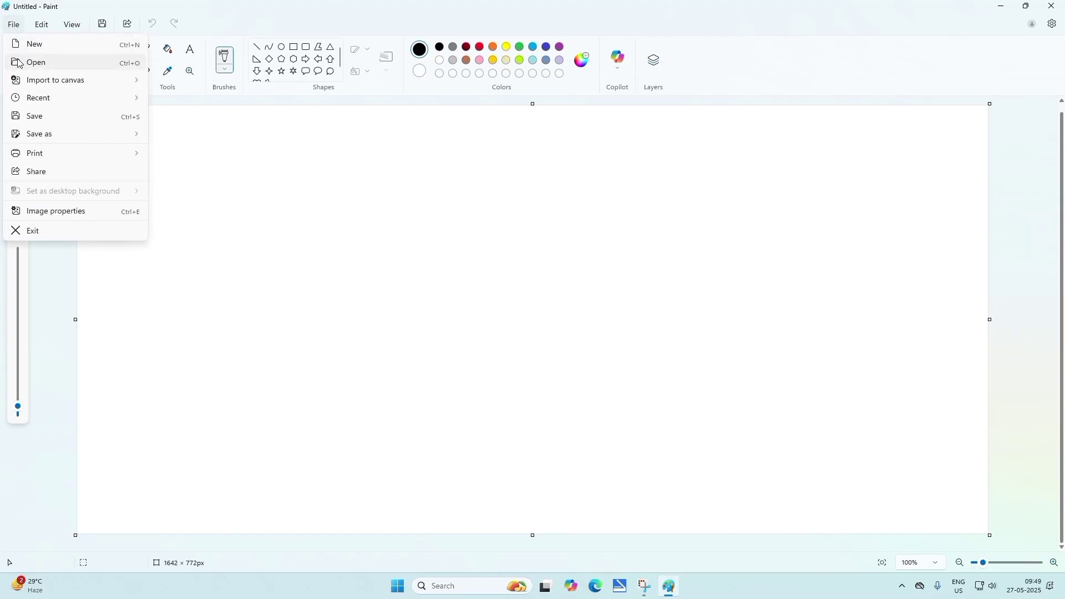
pyautogui.press('Escape')
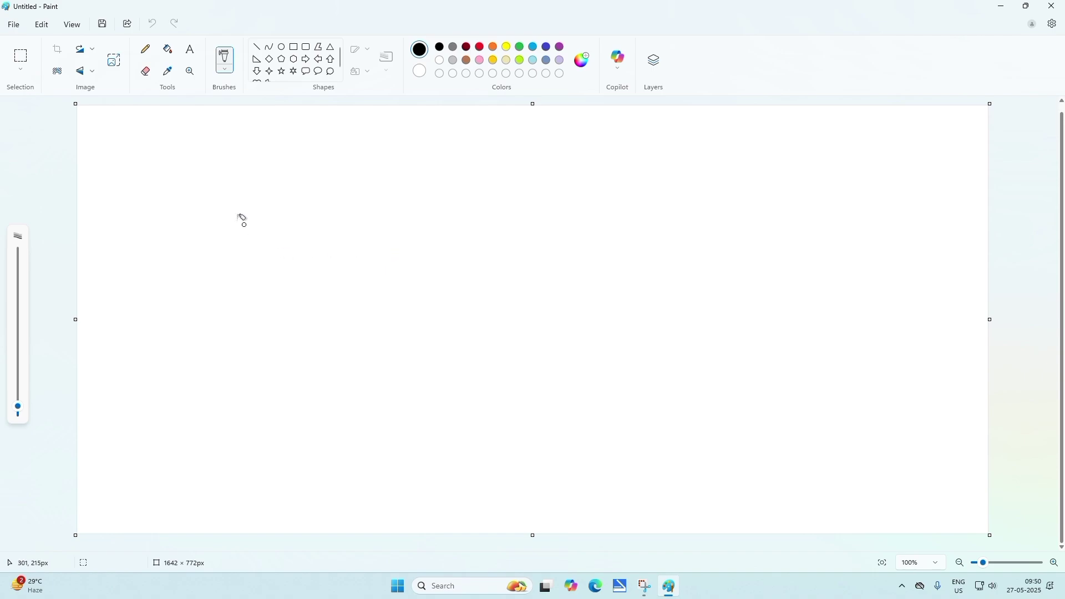
# Step: Make a tiny black pencil mark near the canvas's left edge and add the text "THIS IS YOUR FIRST CLASS" below it
pyautogui.click(145, 49)
pyautogui.click(155, 242)
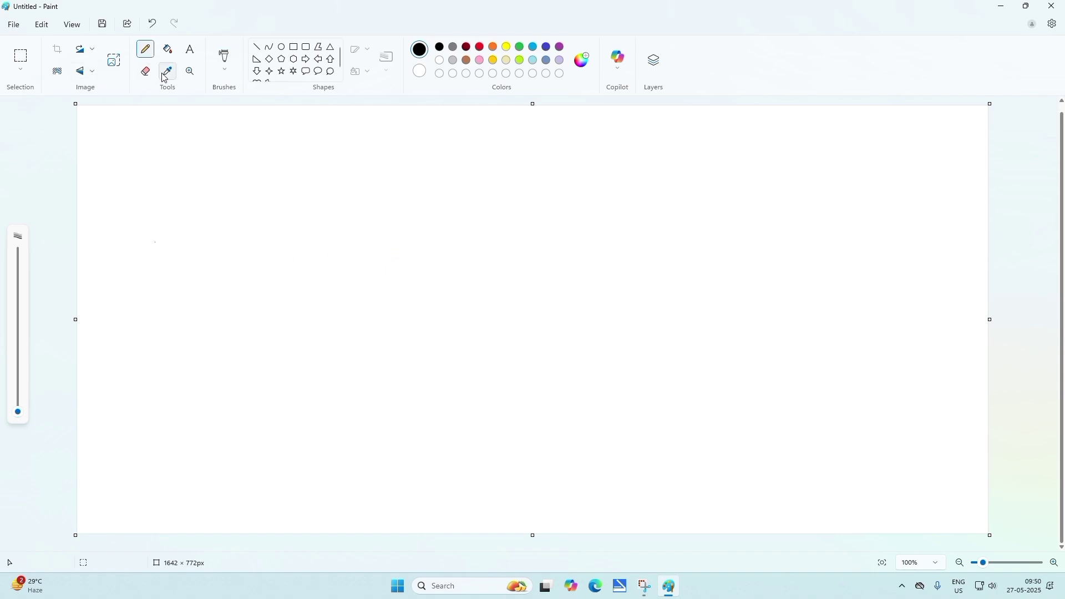
pyautogui.click(191, 58)
pyautogui.click(194, 288)
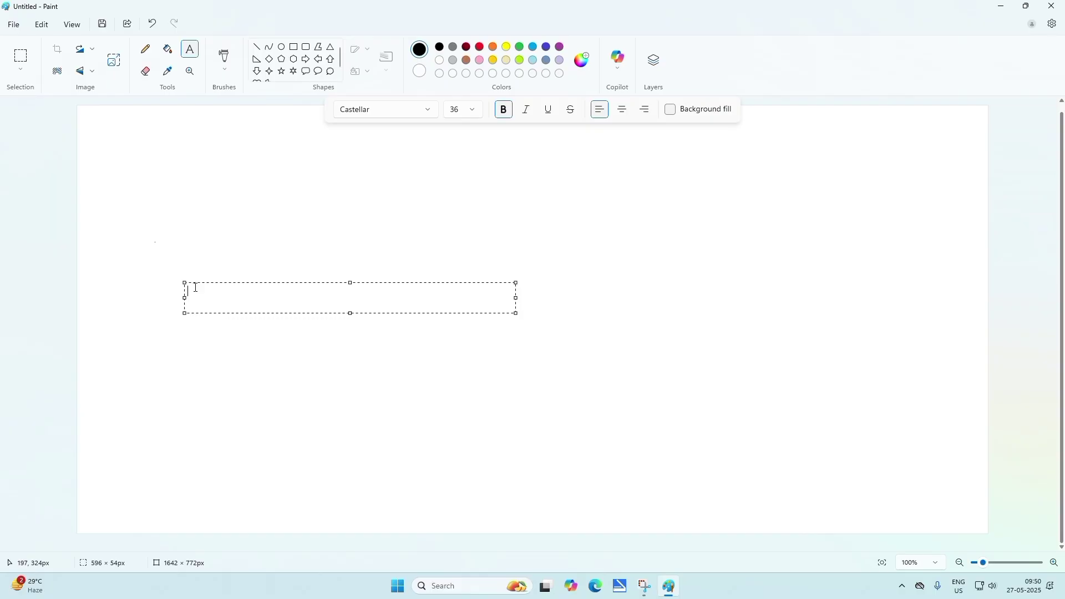
pyautogui.write('THIS IS Y')
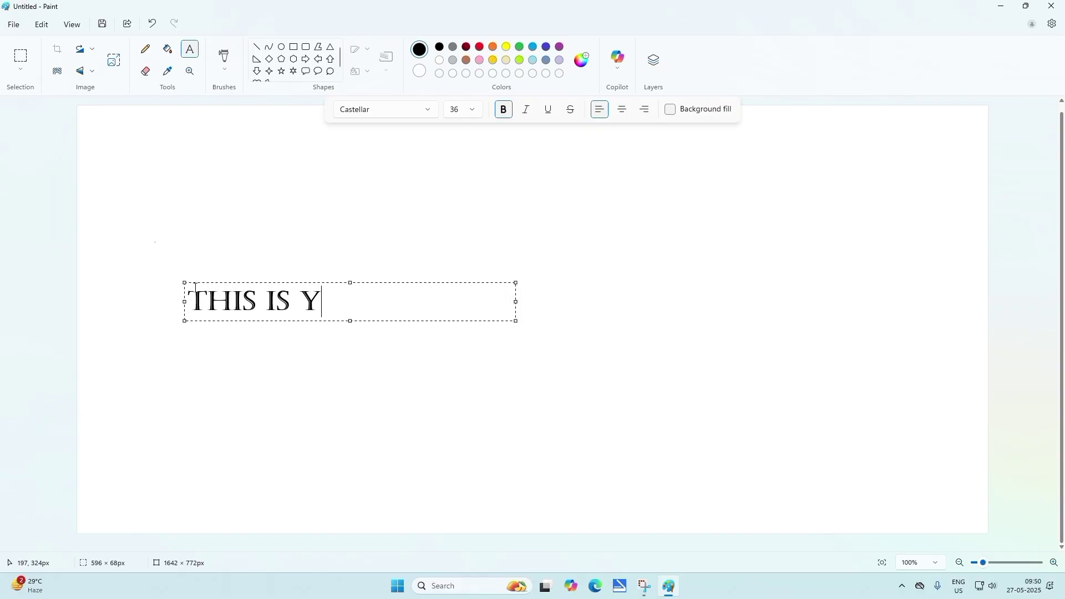
pyautogui.write('OUR F')
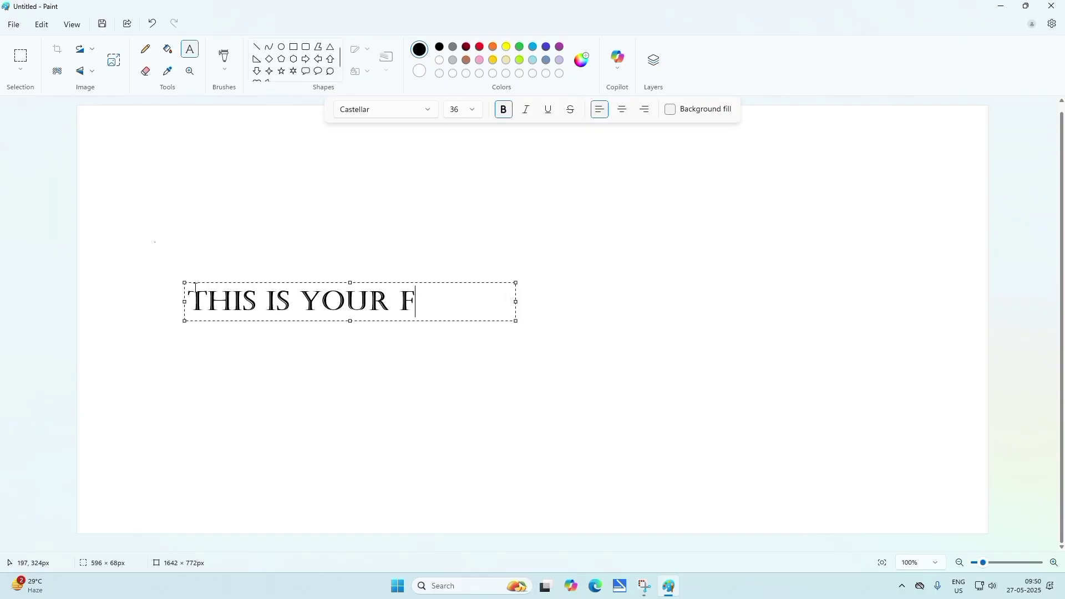
pyautogui.write('IRST CLASS')
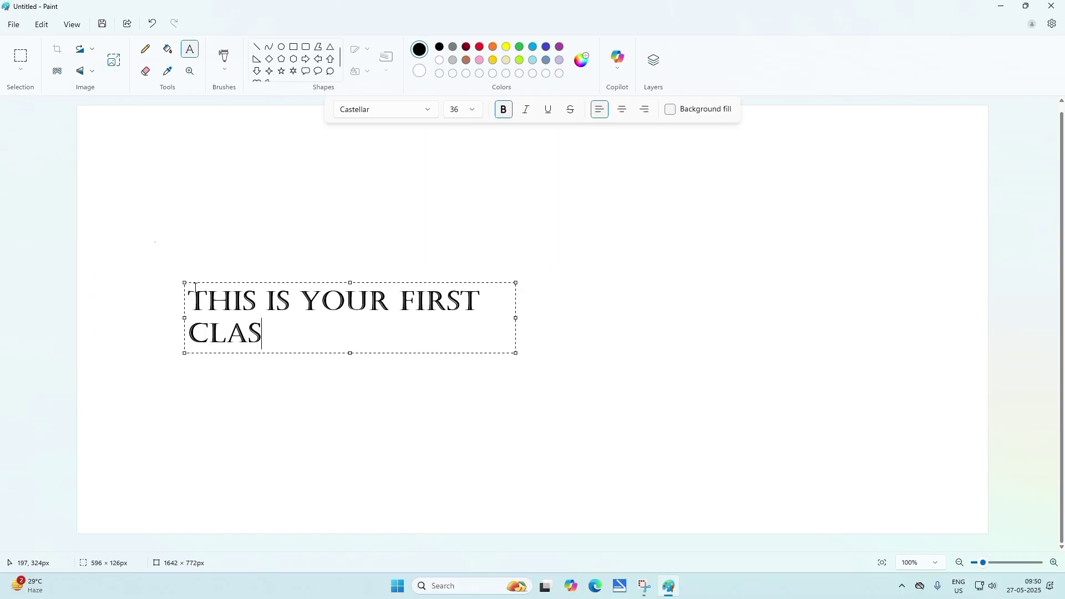
pyautogui.click(332, 448)
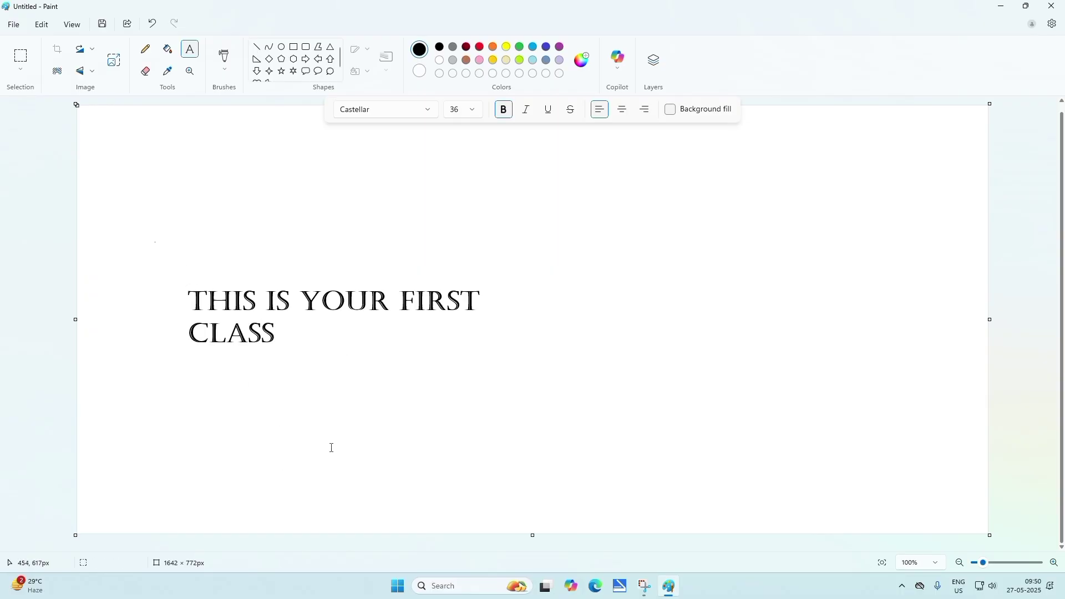
# Step: Save the image to the Desktop as a PNG file named "class"
pyautogui.click(13, 24)
pyautogui.click(65, 121)
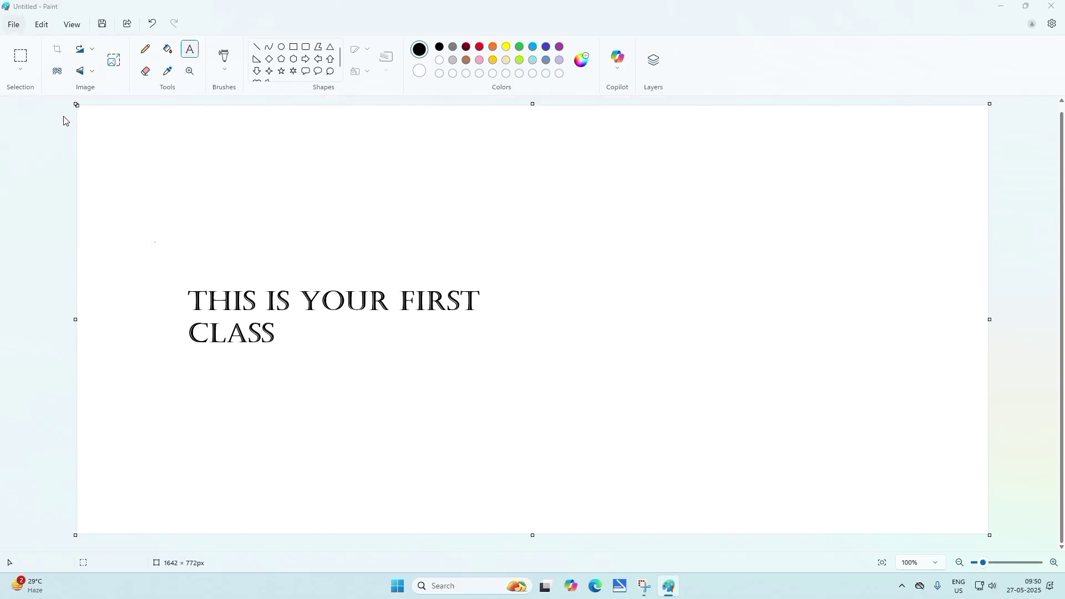
pyautogui.click(390, 257)
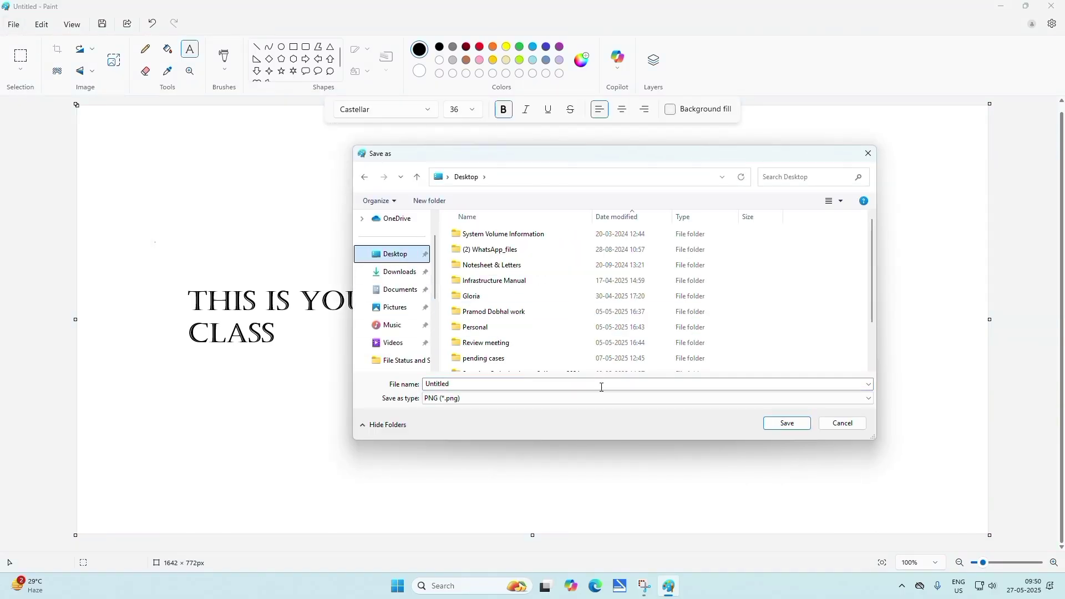
pyautogui.click(611, 383)
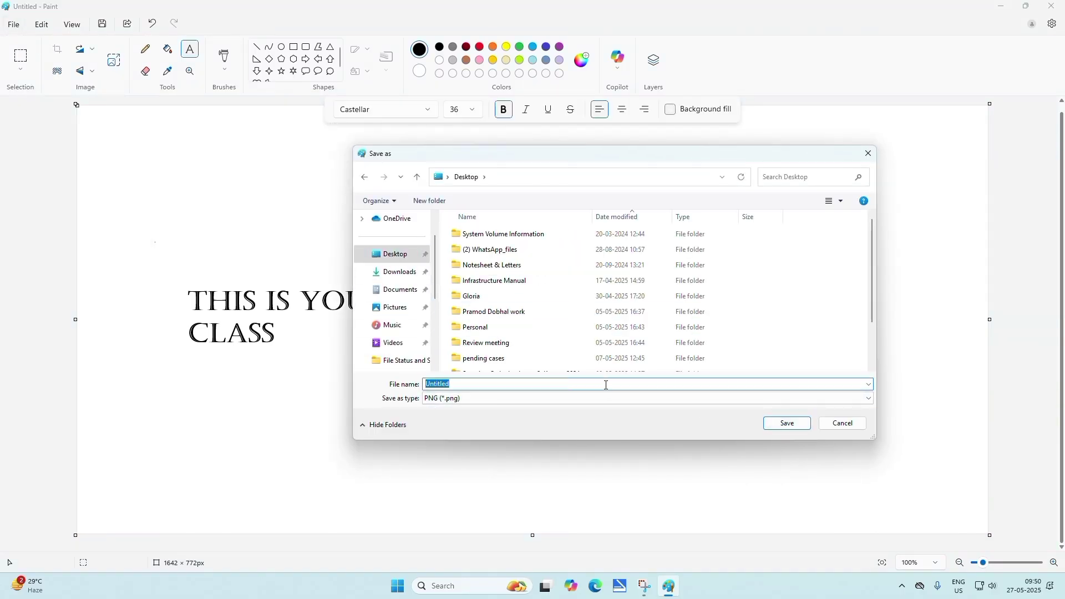
pyautogui.write('class')
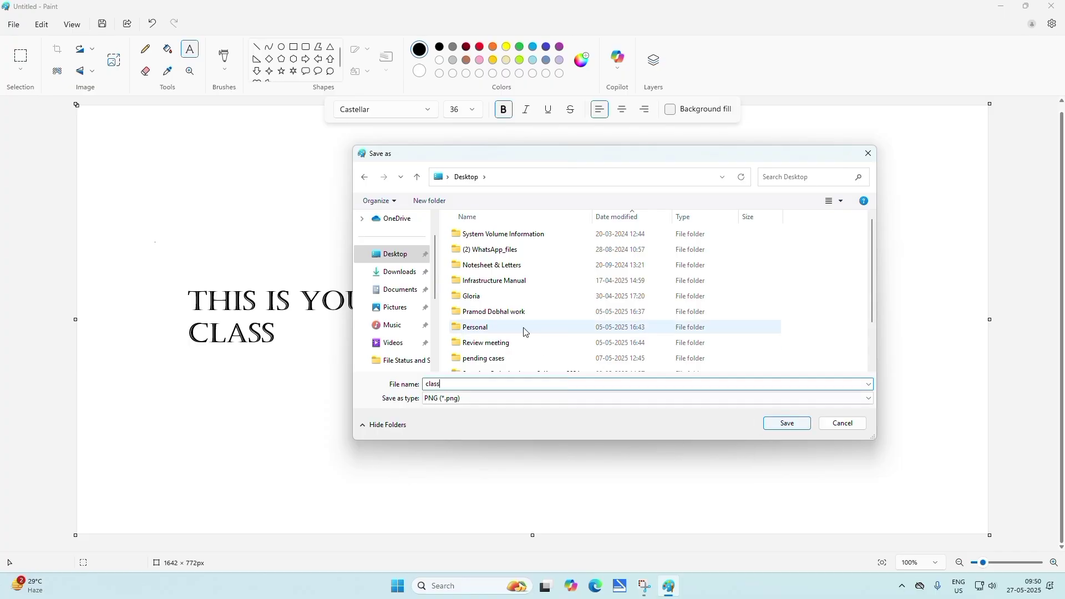
pyautogui.click(782, 424)
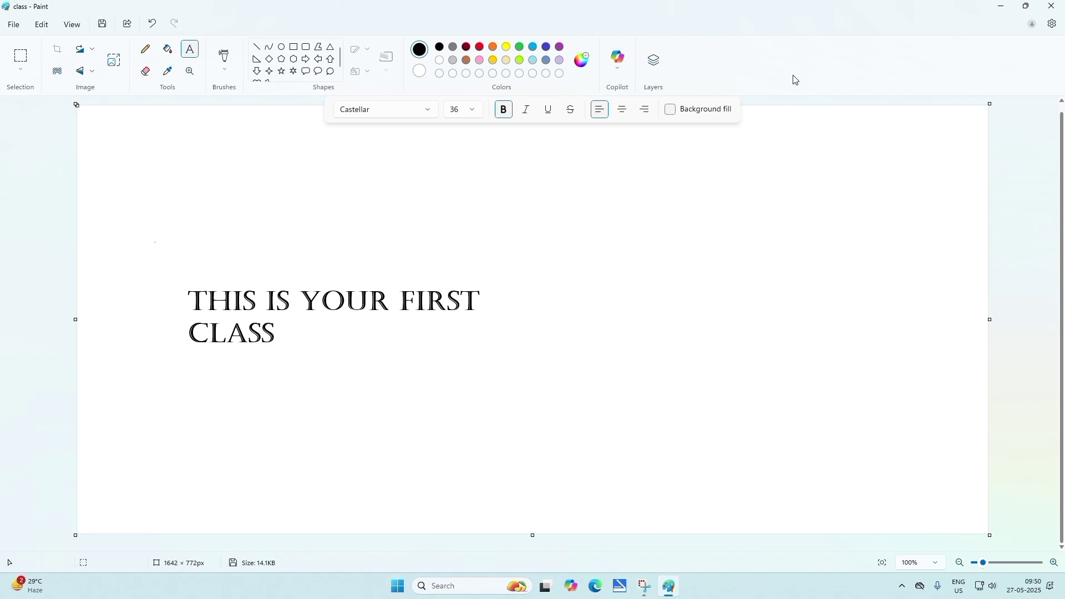
# Step: Start another new blank image and place an empty text box on it
pyautogui.hotkey('ctrl', 'n')
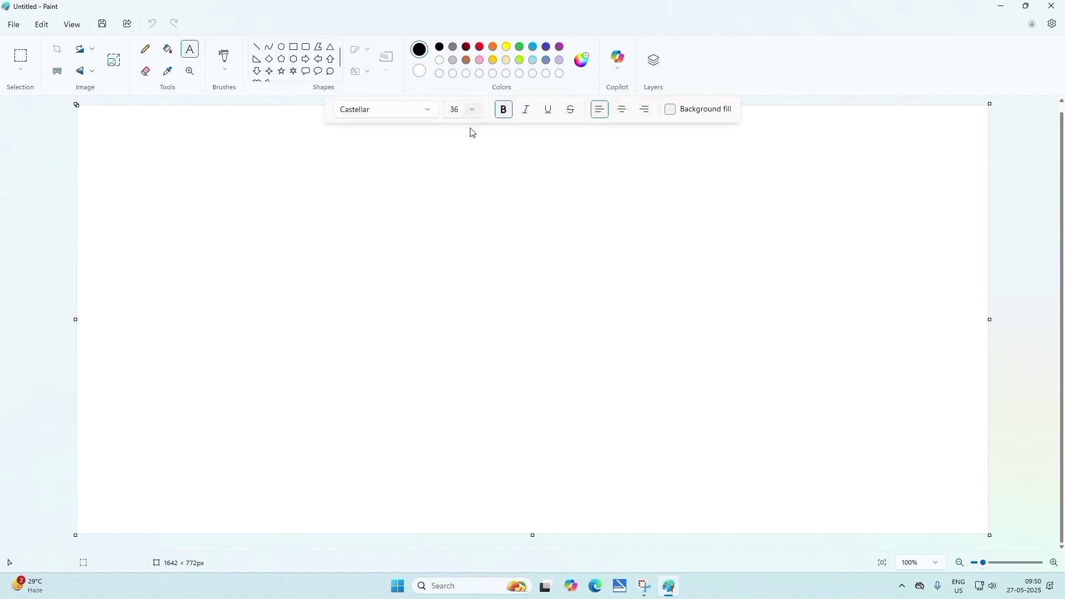
pyautogui.click(428, 174)
pyautogui.click(357, 191)
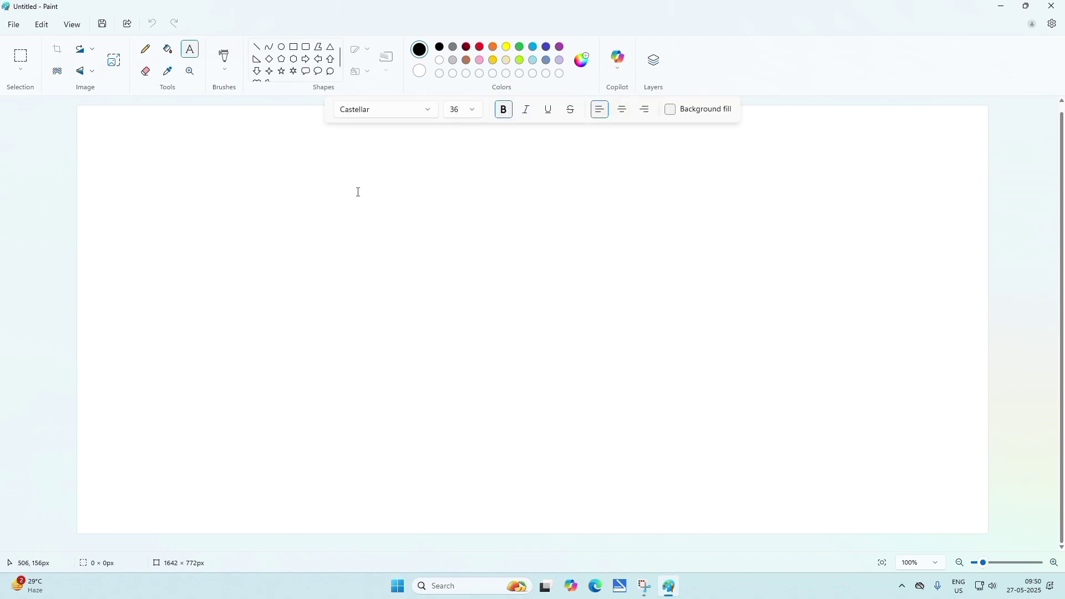
# Step: Open the "class" PNG file from the Desktop, discarding the unsaved changes in the untitled image
pyautogui.click(13, 25)
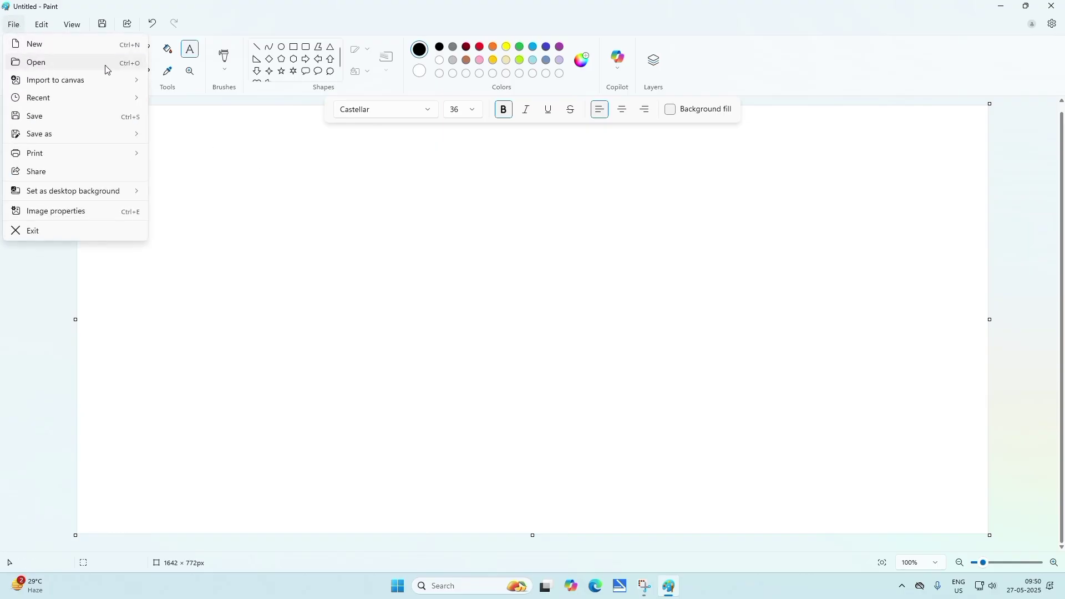
pyautogui.click(38, 68)
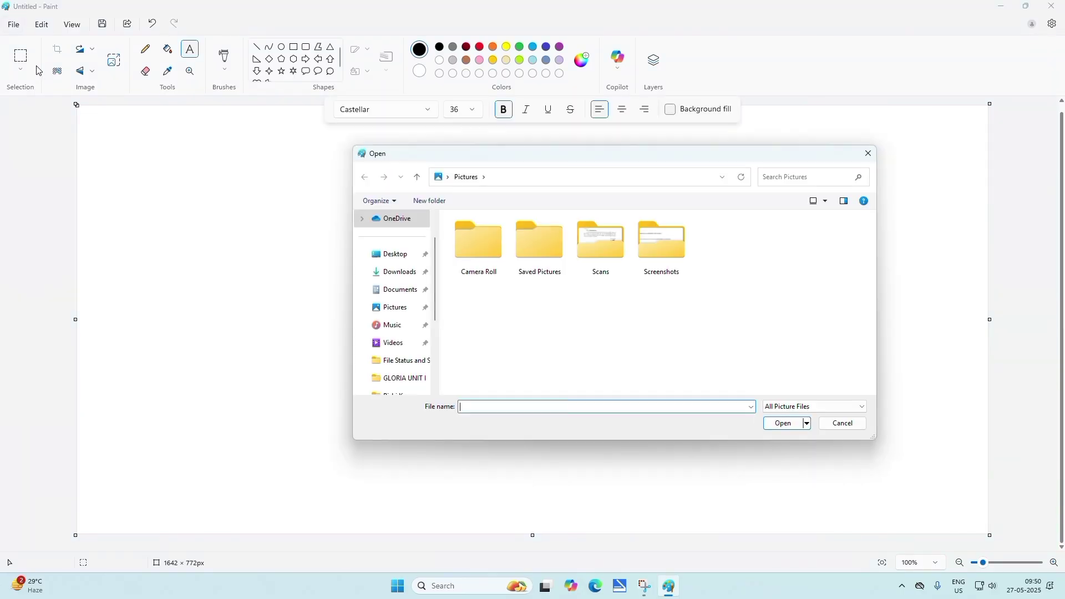
pyautogui.click(375, 258)
pyautogui.scroll(-2, 662, 294)
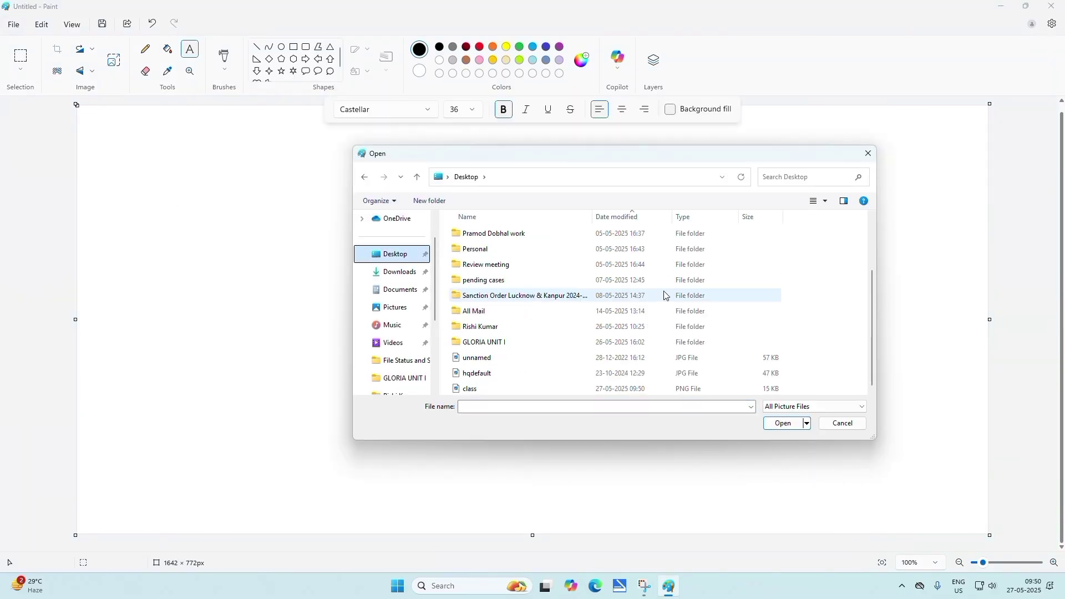
pyautogui.click(469, 392)
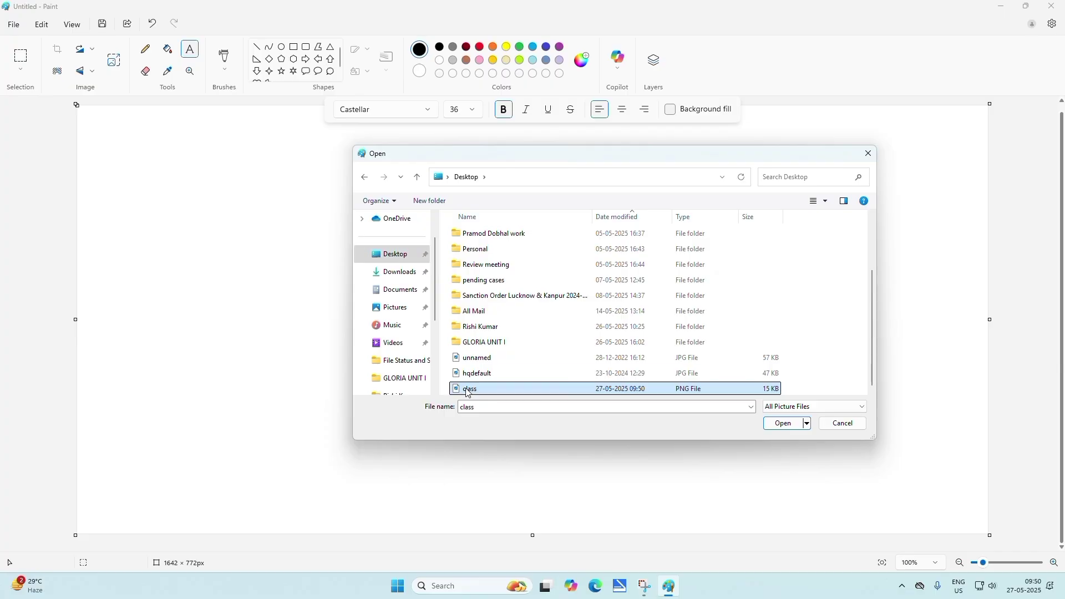
pyautogui.click(779, 424)
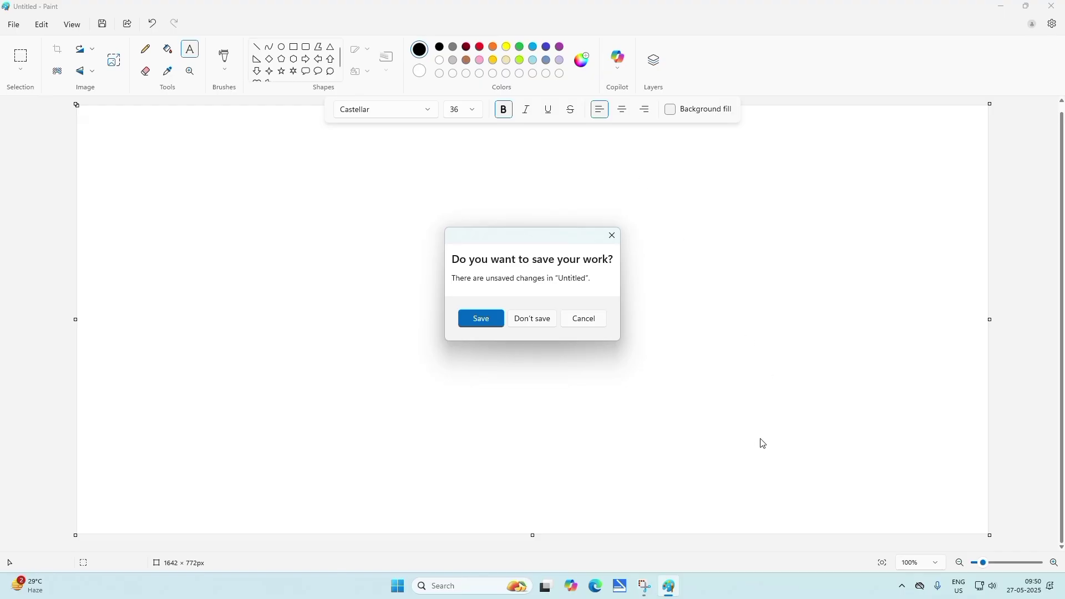
pyautogui.click(524, 325)
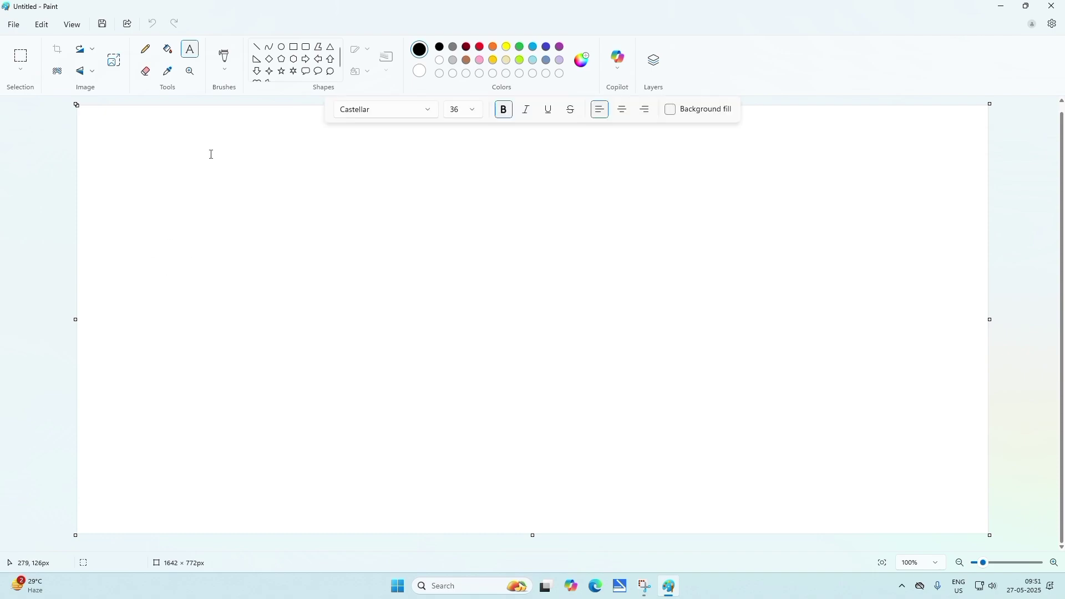
# Step: Open the saved PNG picture "class" from the Desktop folder
pyautogui.click(14, 25)
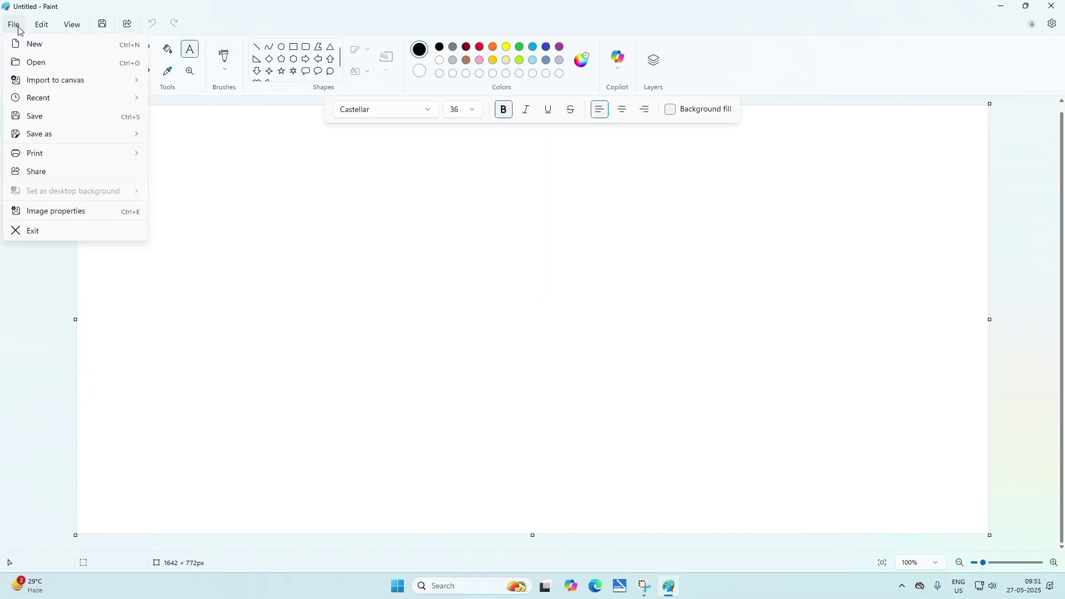
pyautogui.click(50, 67)
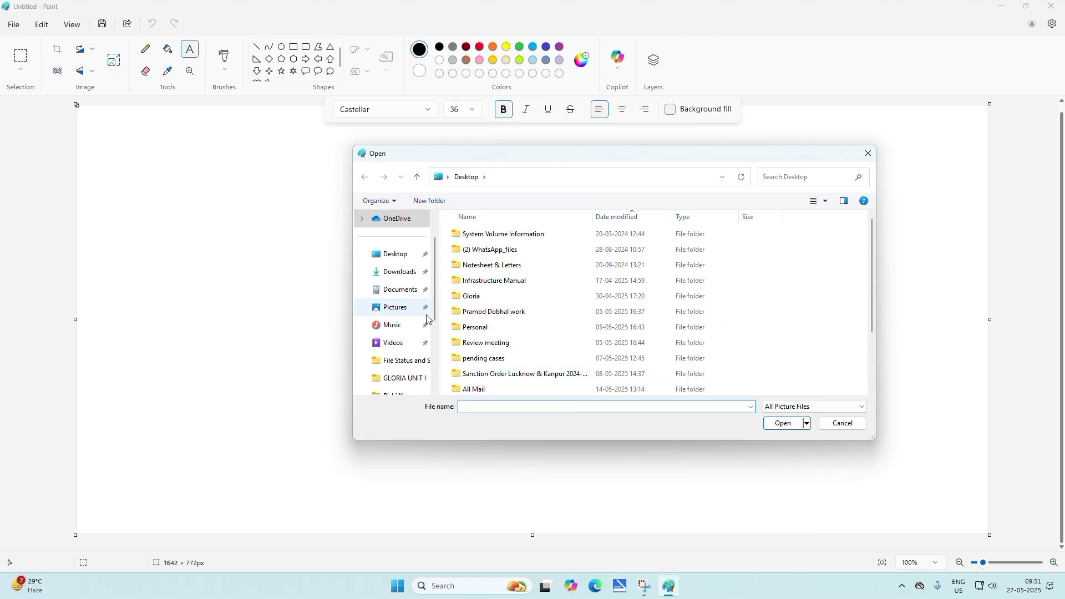
pyautogui.click(396, 263)
pyautogui.scroll(-2, 514, 295)
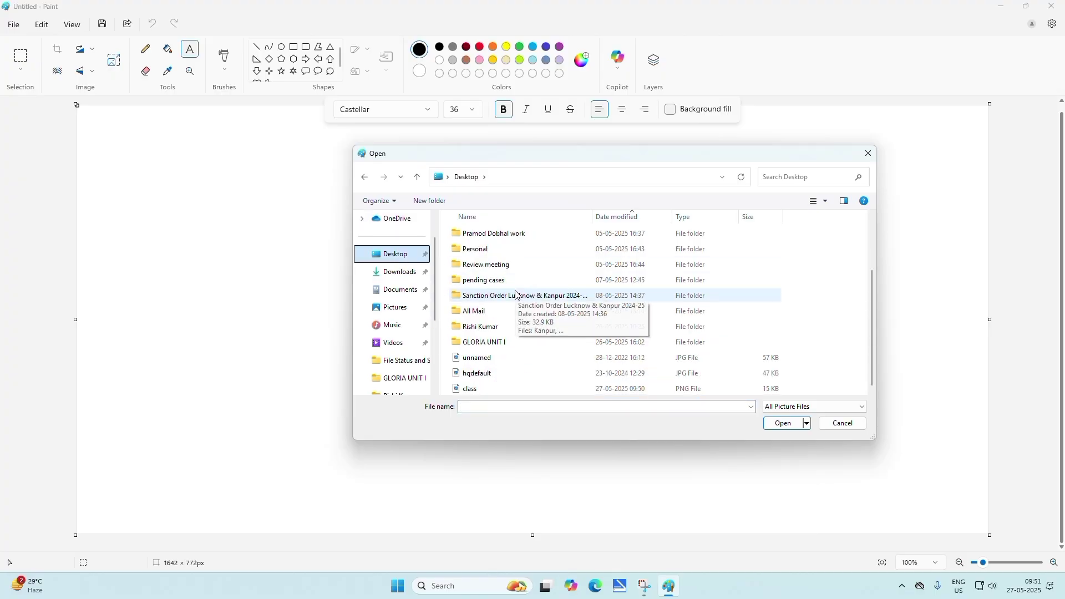
pyautogui.click(465, 390)
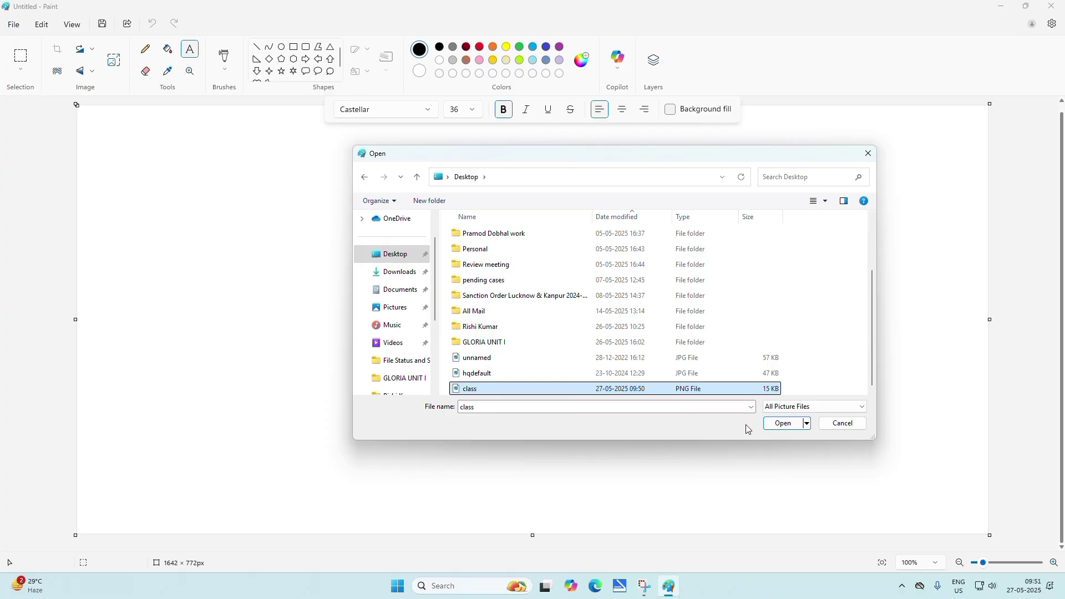
pyautogui.click(778, 426)
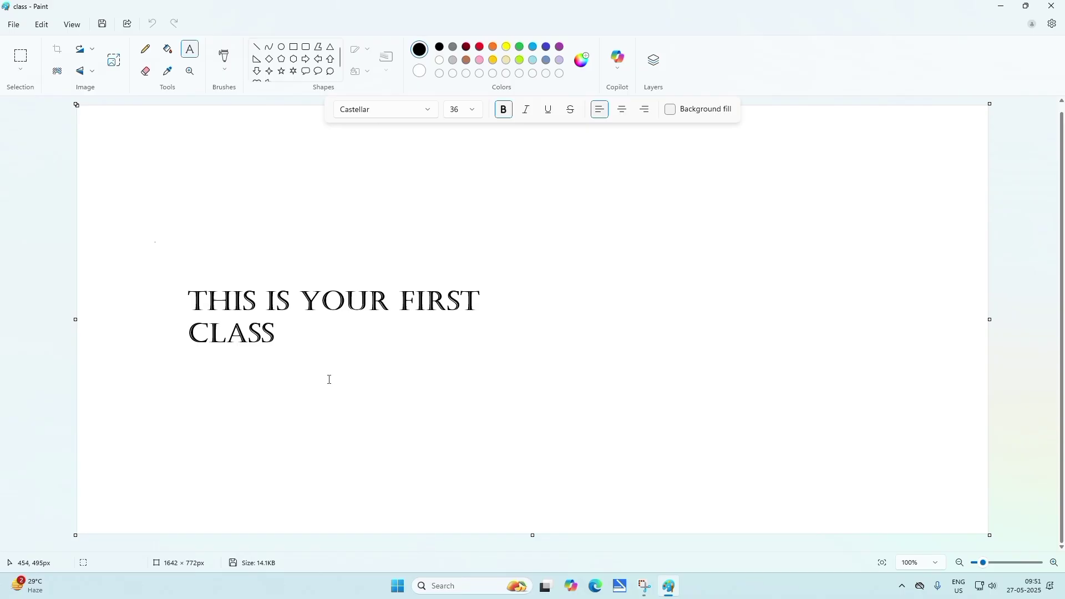
# Step: Import the JPG file "unnamed" from the Desktop onto the canvas and deselect the pasted banner
pyautogui.click(15, 25)
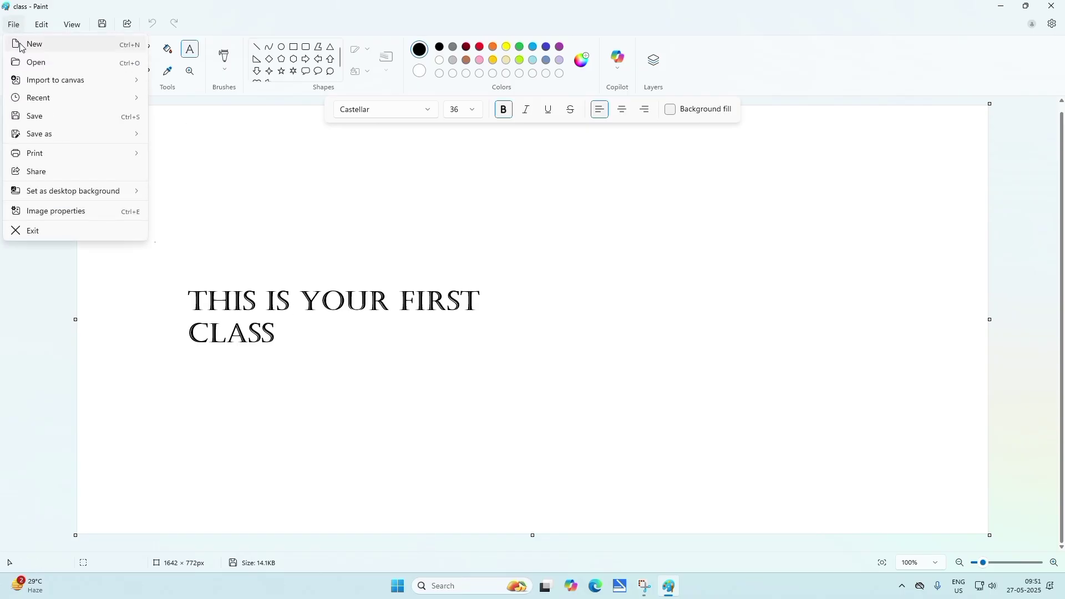
pyautogui.moveTo(37, 81)
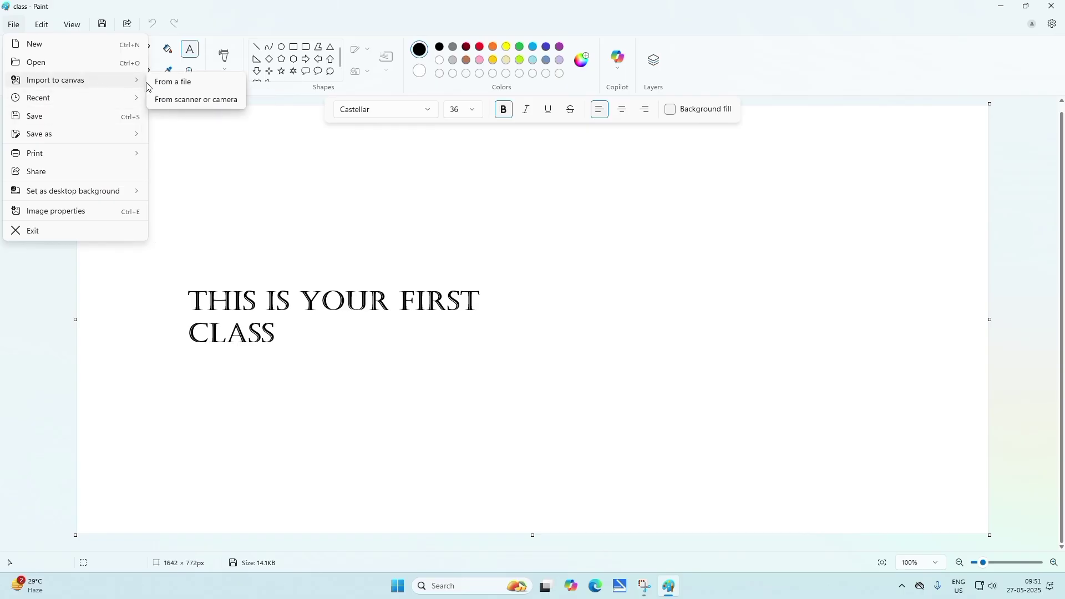
pyautogui.click(167, 87)
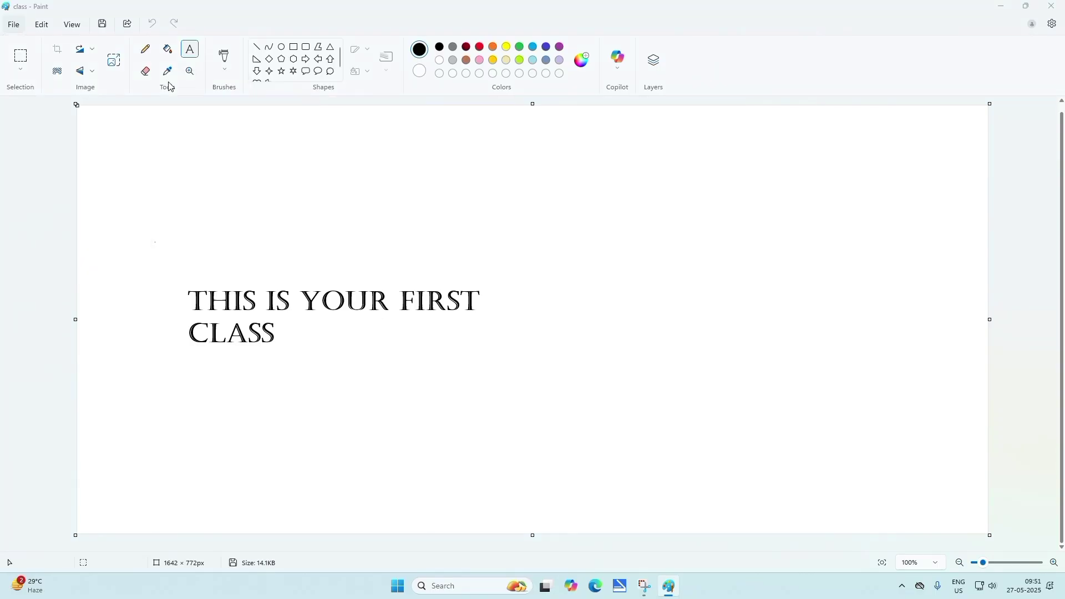
pyautogui.scroll(-2, 465, 319)
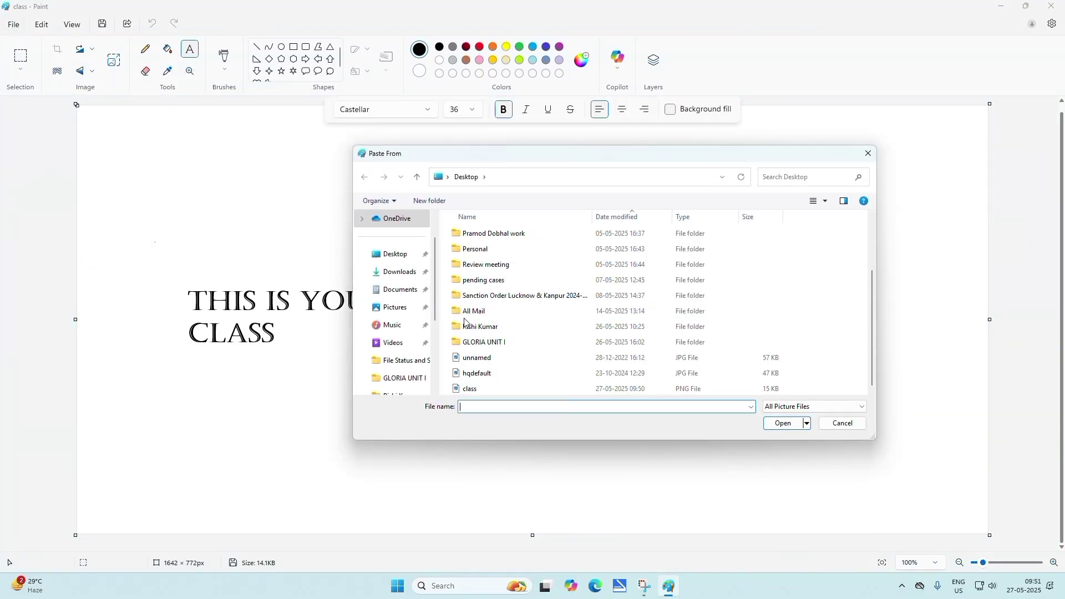
pyautogui.click(407, 259)
pyautogui.scroll(-2, 488, 344)
pyautogui.click(465, 373)
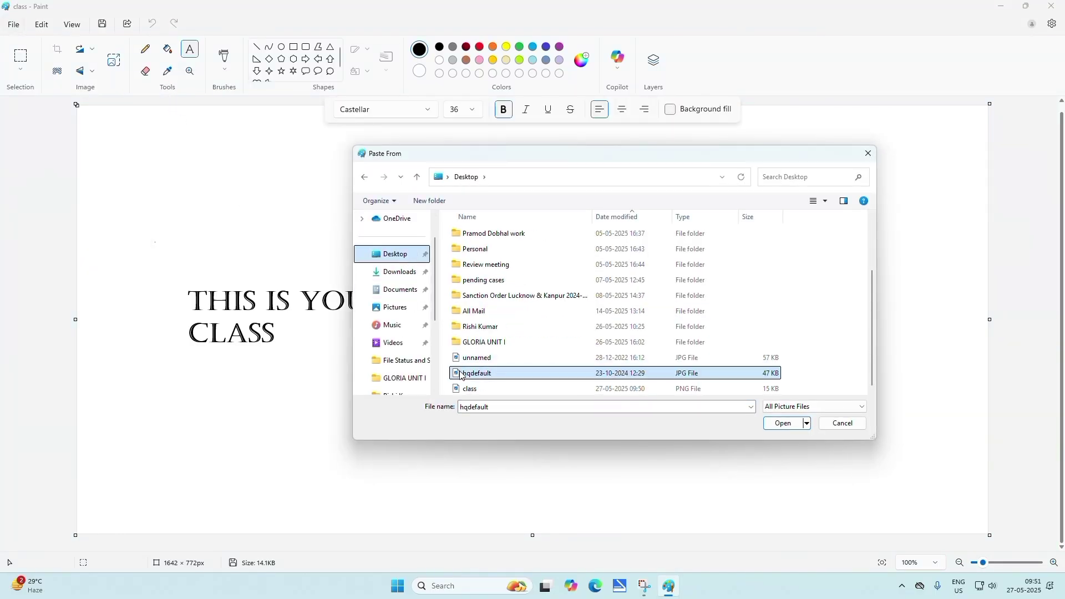
pyautogui.click(468, 358)
pyautogui.click(776, 425)
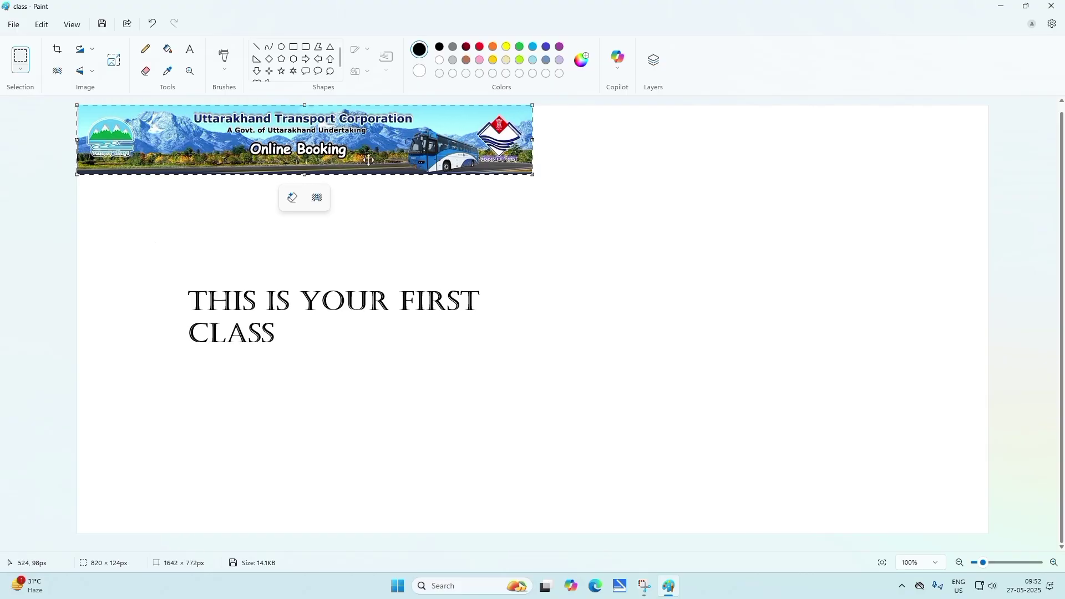
pyautogui.click(541, 195)
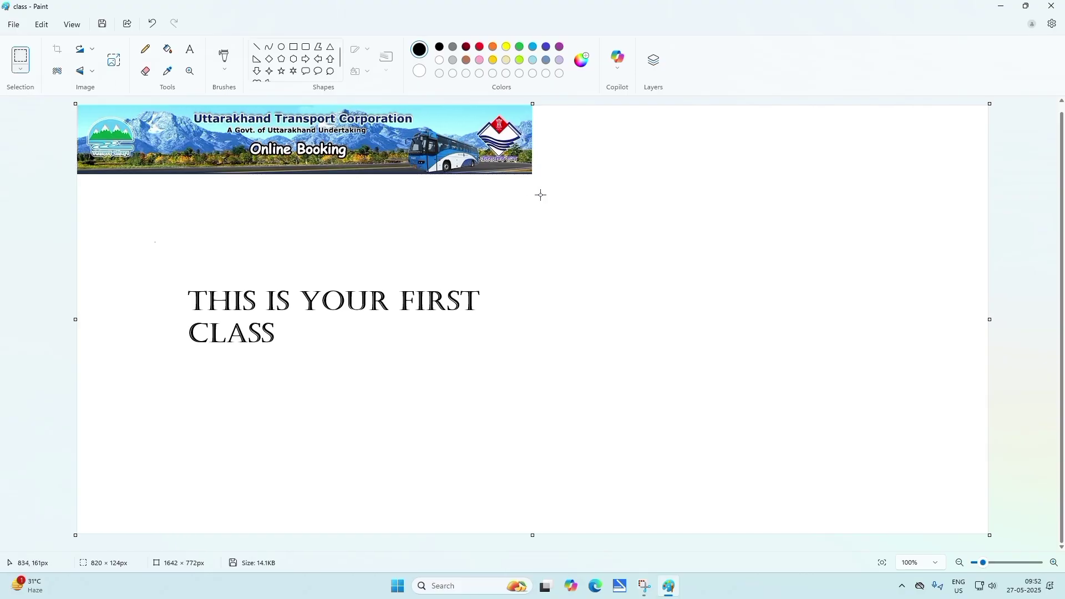
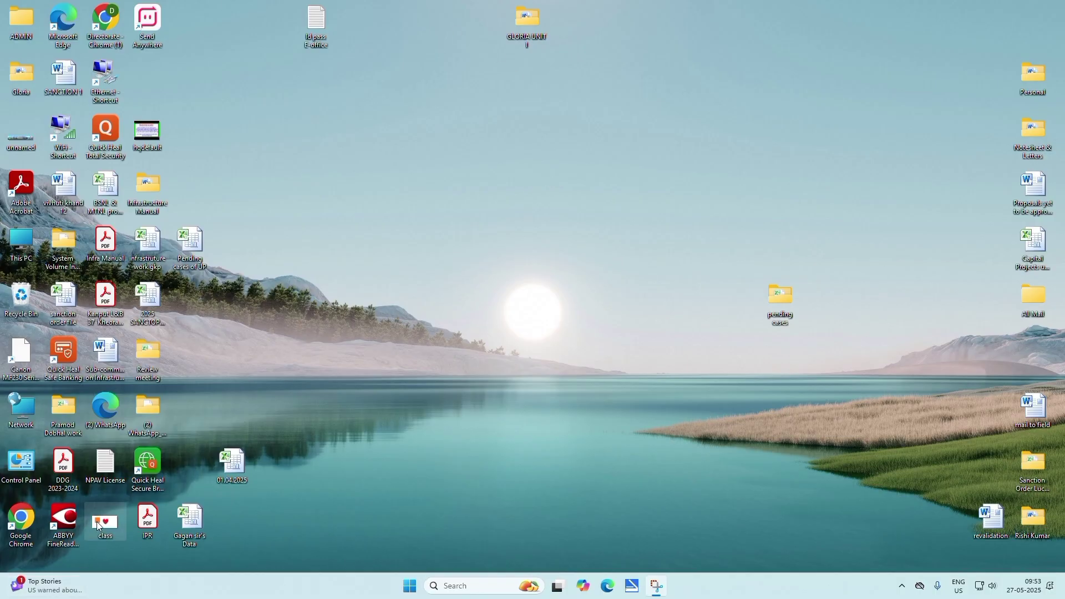
# Step: Move the "class" image file to the middle of the desktop, view it zoomed out to 13%, and close the viewer
pyautogui.moveTo(98, 526); pyautogui.dragTo(466, 304)
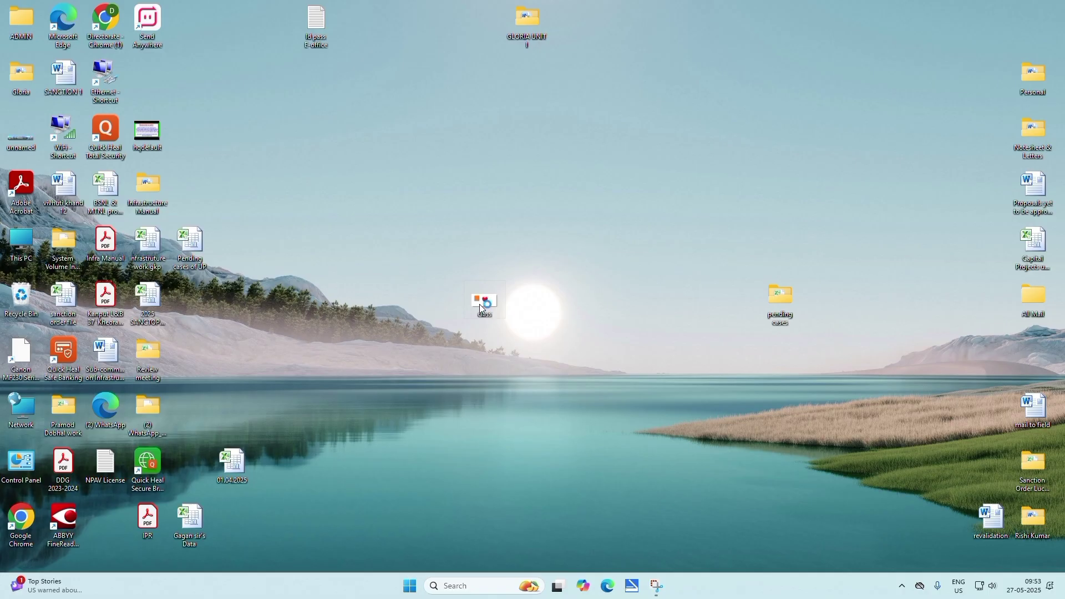
pyautogui.doubleClick(482, 304)
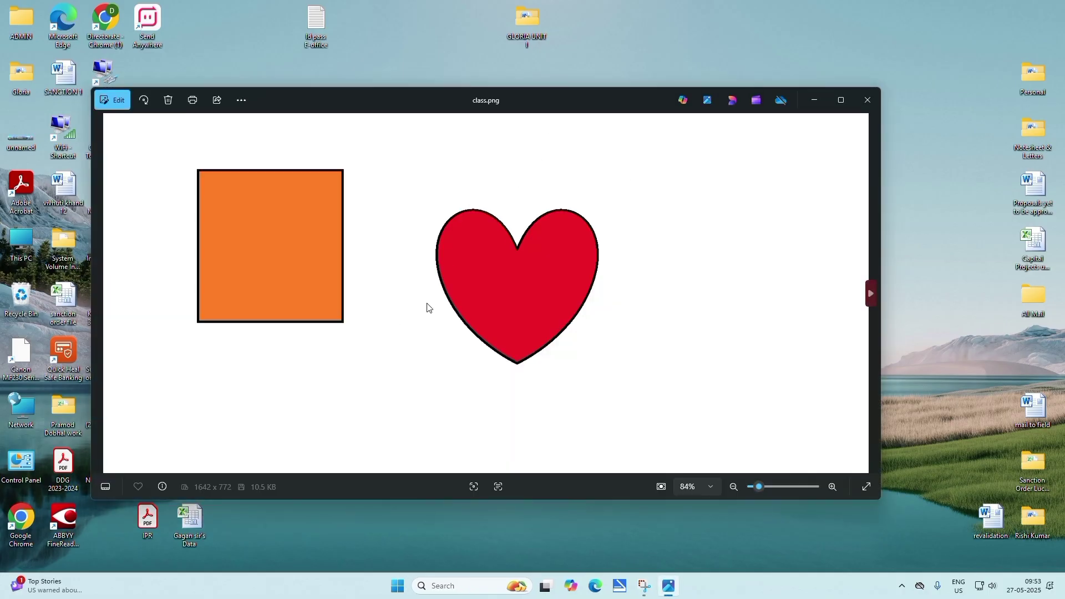
pyautogui.click(763, 488)
pyautogui.moveTo(761, 489); pyautogui.dragTo(757, 491)
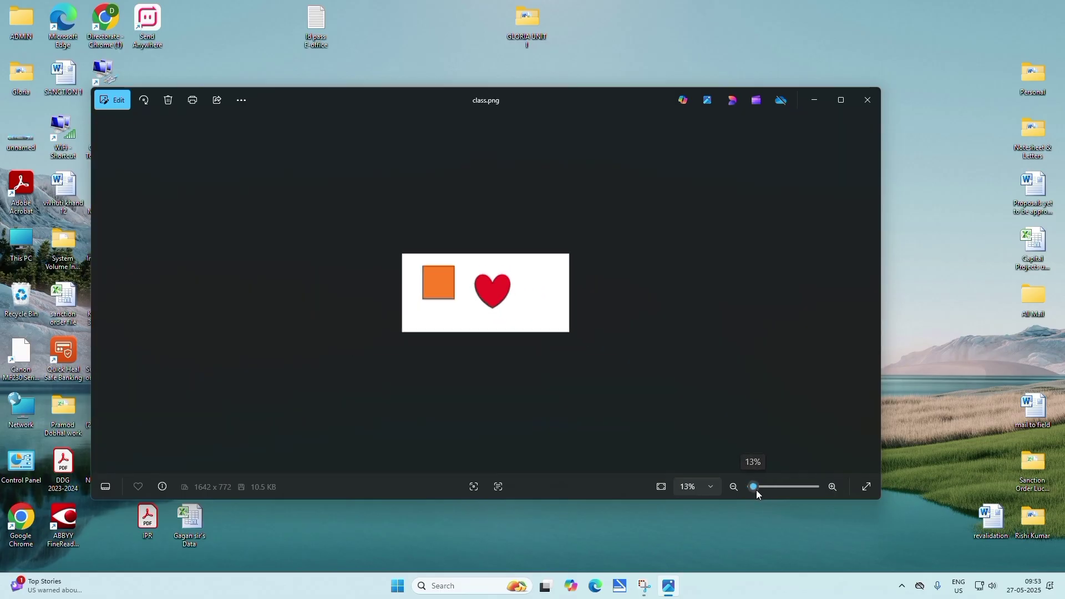
pyautogui.click(868, 100)
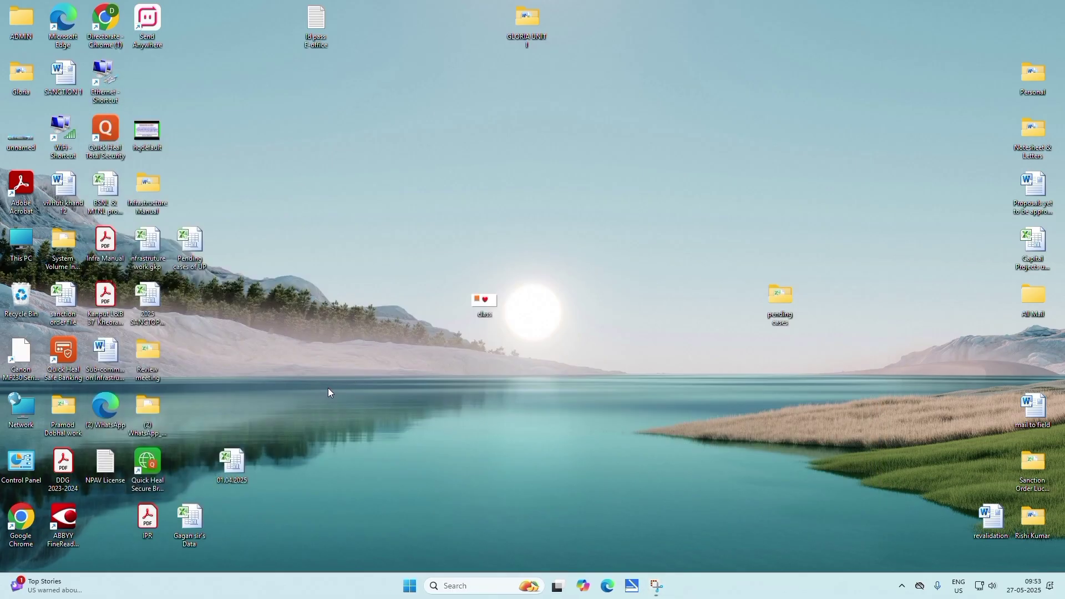
# Step: Launch Paint with the Run command "mspaint"
pyautogui.press('super+r')
pyautogui.write('mspaint')
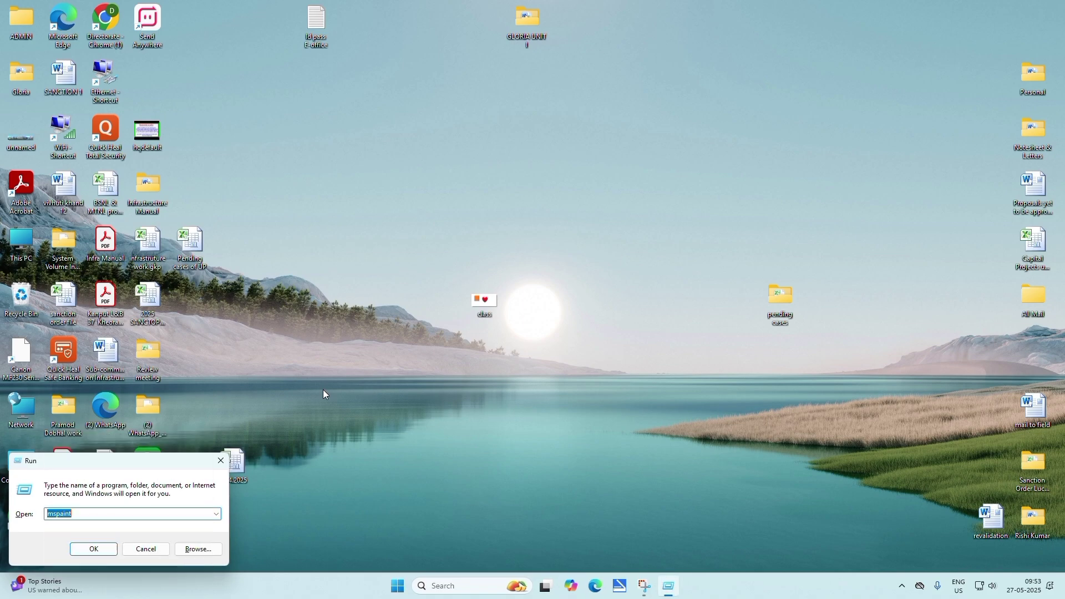
pyautogui.press('Return')
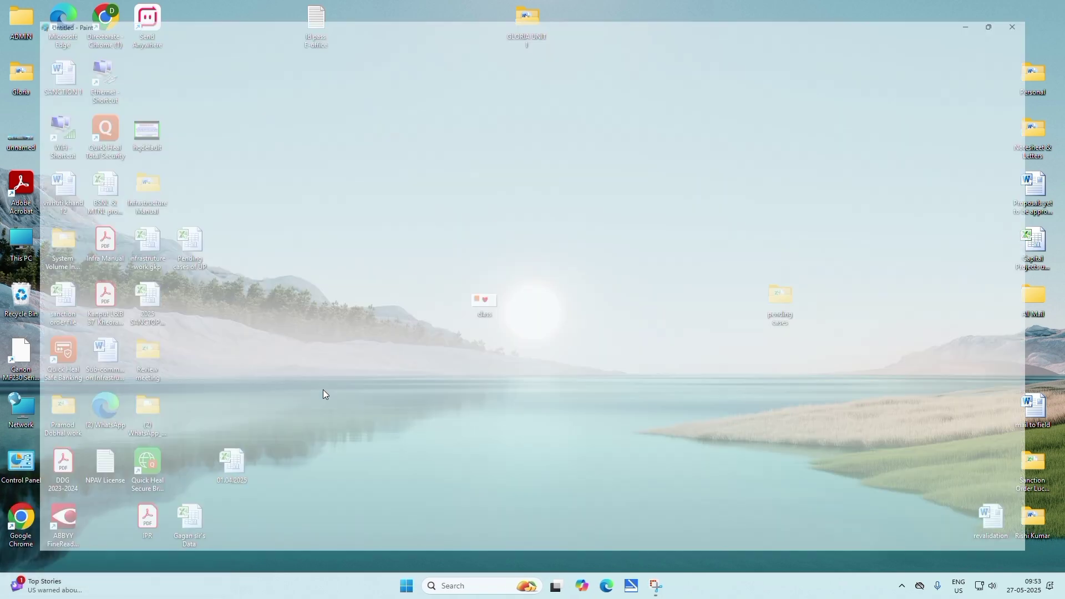
# Step: Open the "class" PNG file from the Desktop in the new Paint window
pyautogui.click(13, 24)
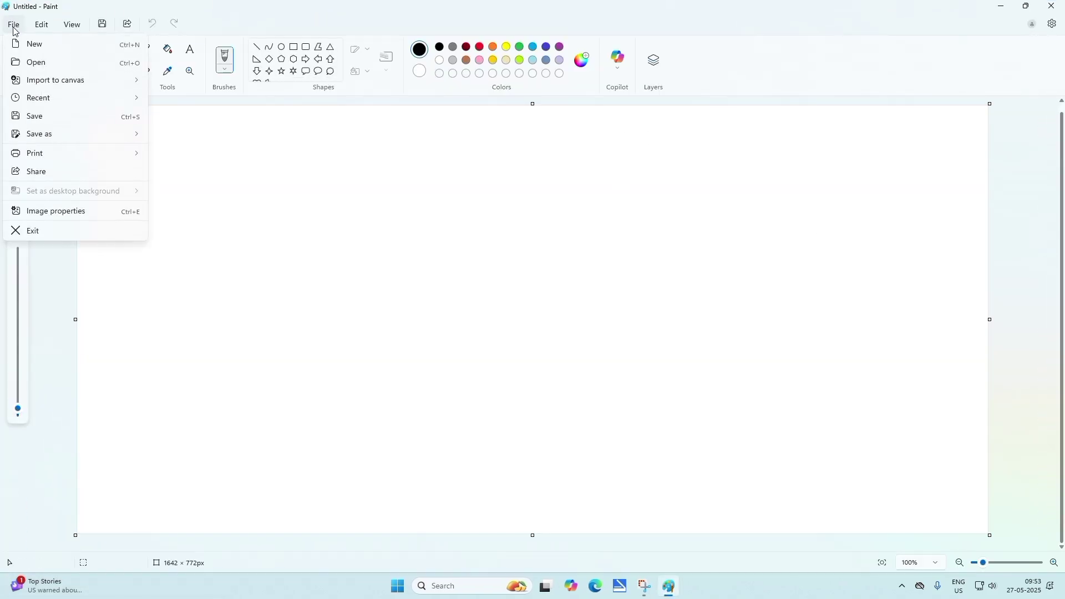
pyautogui.click(49, 63)
pyautogui.scroll(-2, 590, 282)
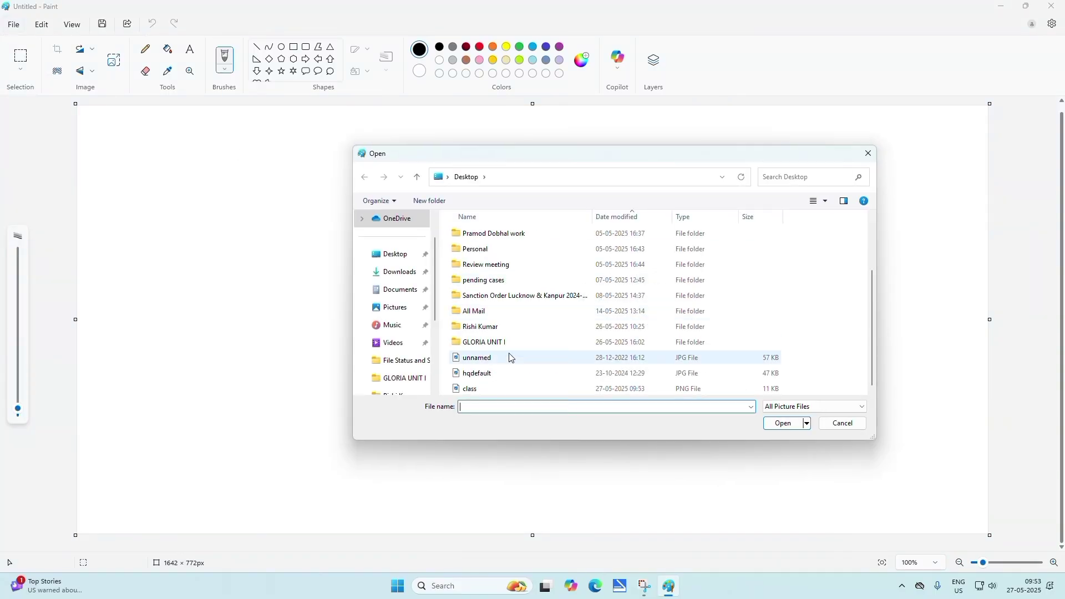
pyautogui.click(471, 389)
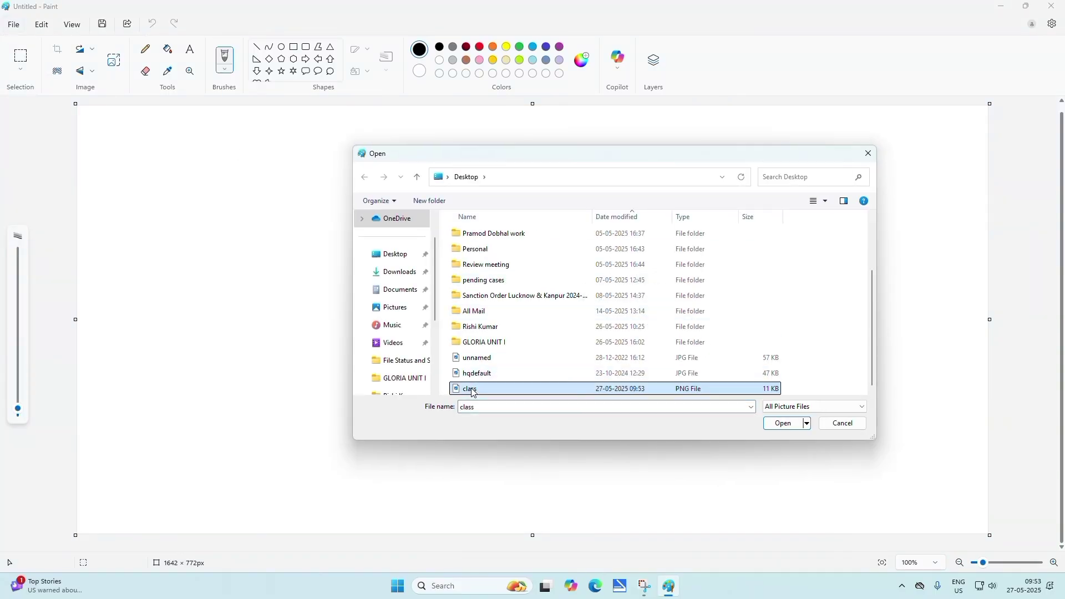
pyautogui.click(782, 424)
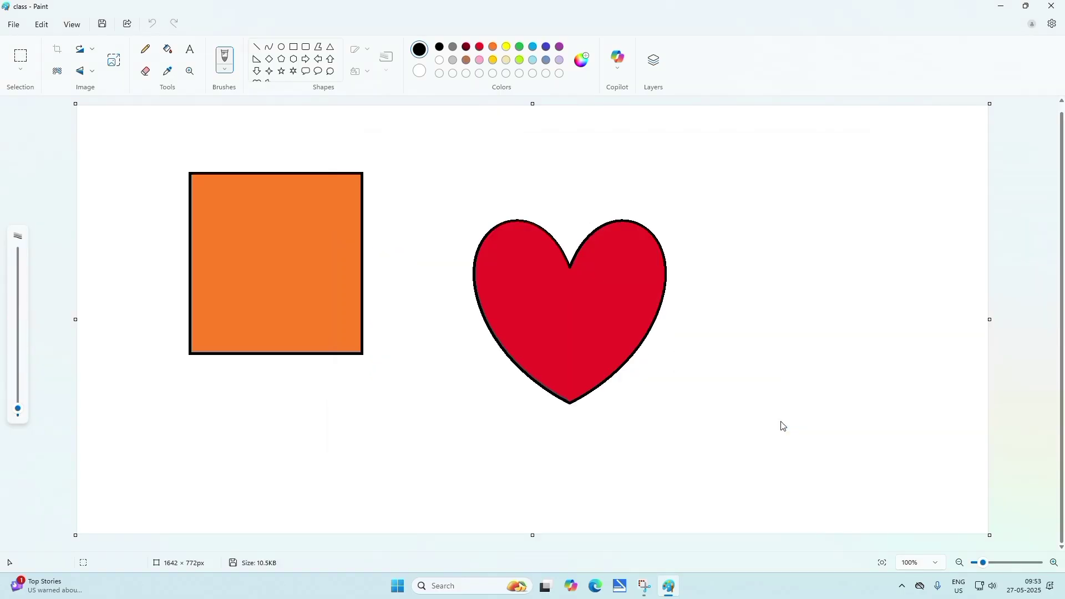
pyautogui.click(13, 25)
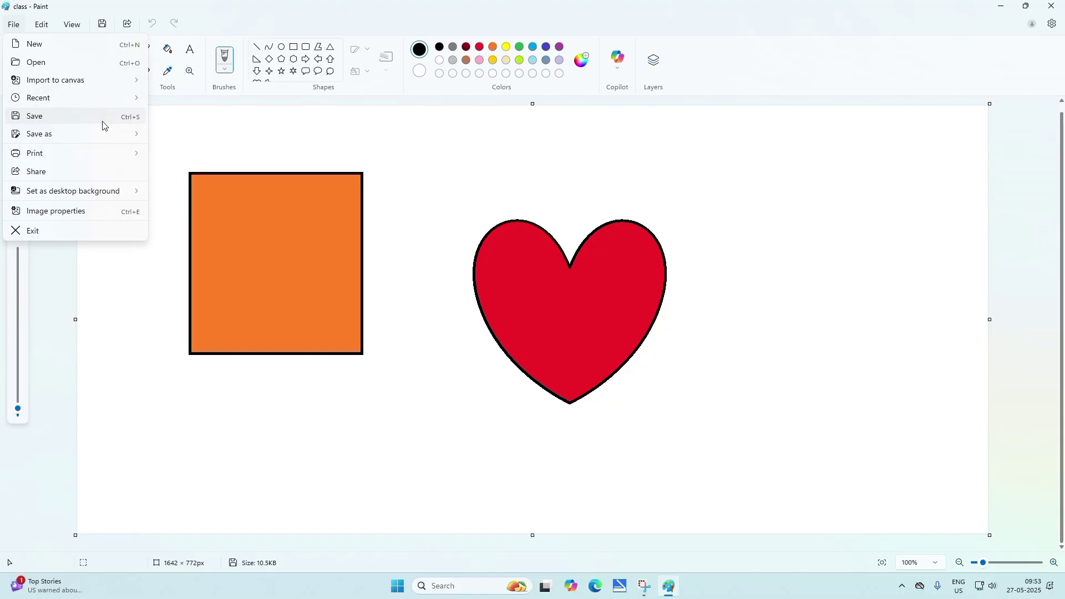
pyautogui.moveTo(95, 130)
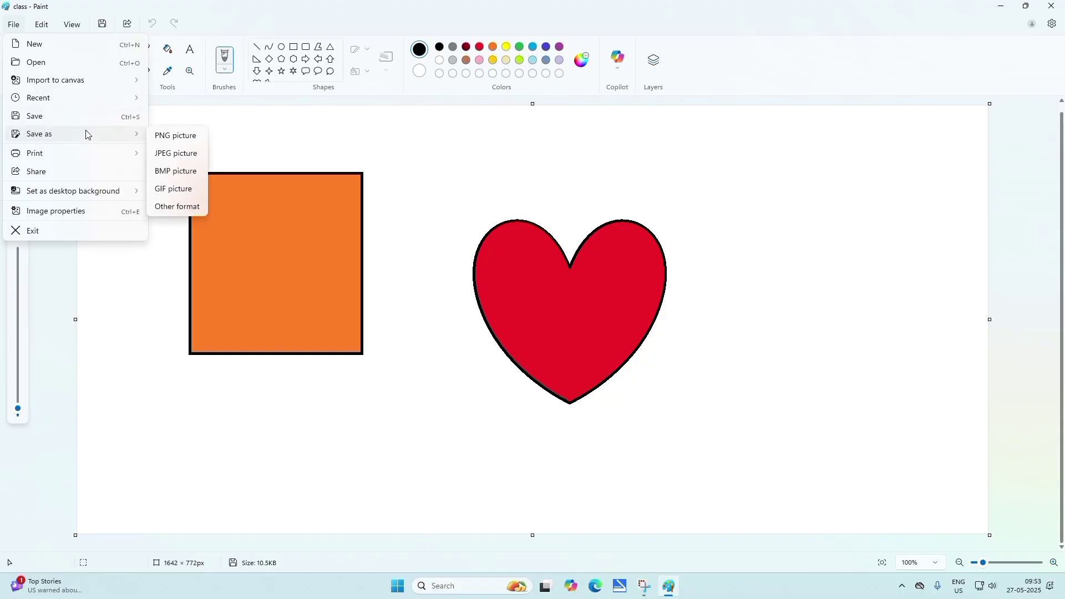
pyautogui.click(308, 155)
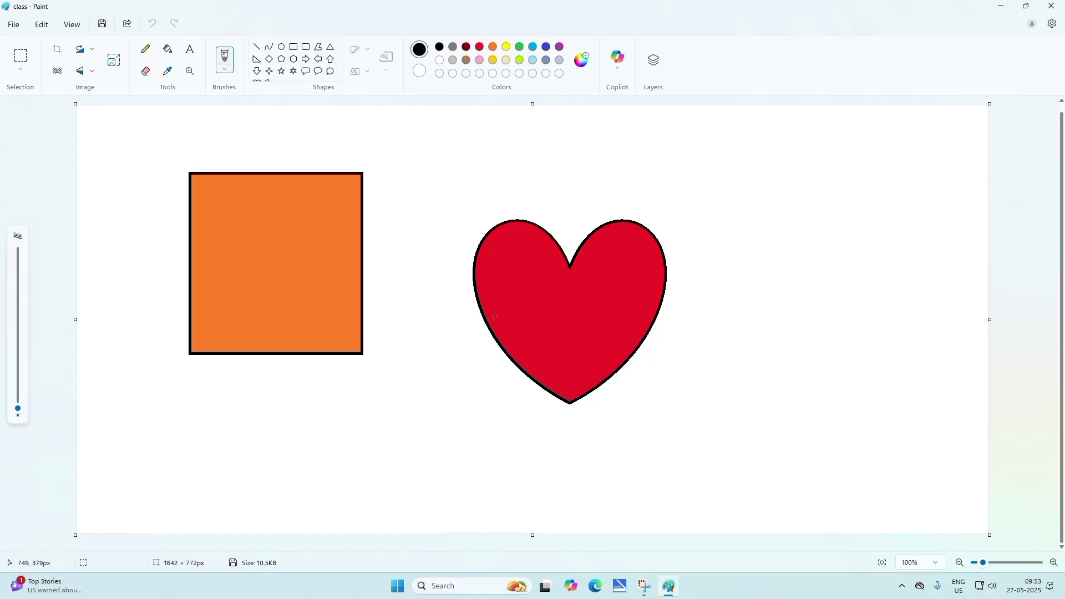
# Step: Draw a black heart outline about 203 × 209 px and place it inside the lower part of the red heart
pyautogui.click(283, 48)
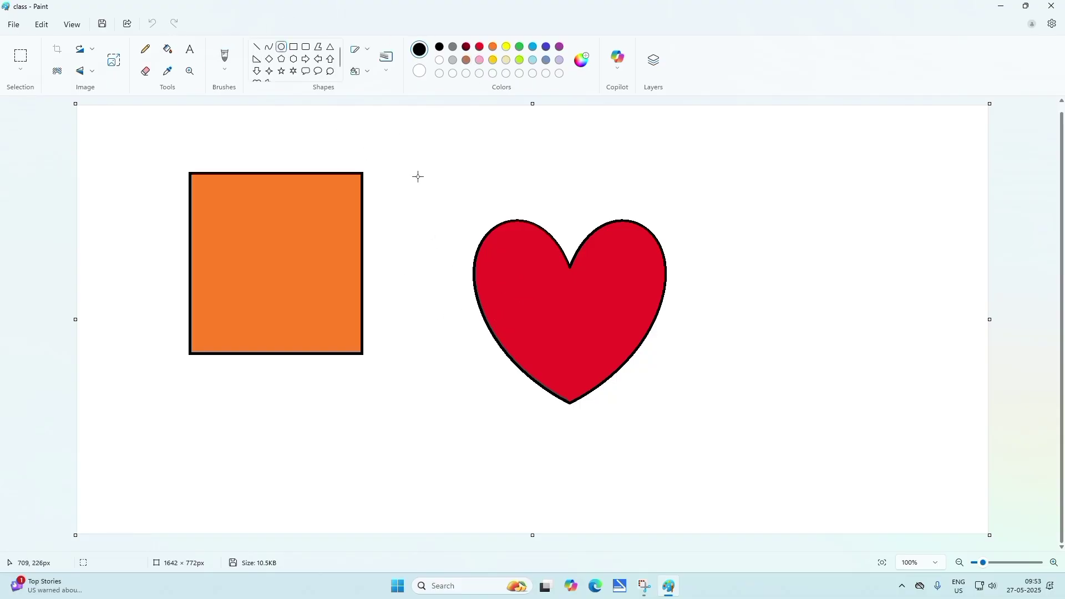
pyautogui.scroll(-1, 277, 68)
pyautogui.click(256, 73)
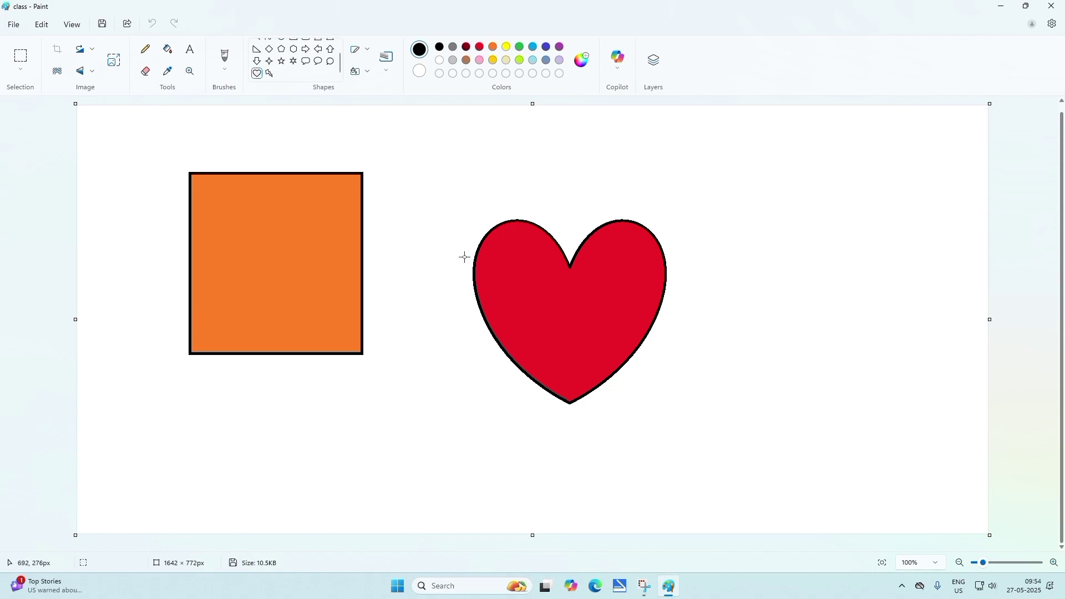
pyautogui.moveTo(492, 247); pyautogui.dragTo(607, 364)
pyautogui.moveTo(542, 307); pyautogui.dragTo(566, 345)
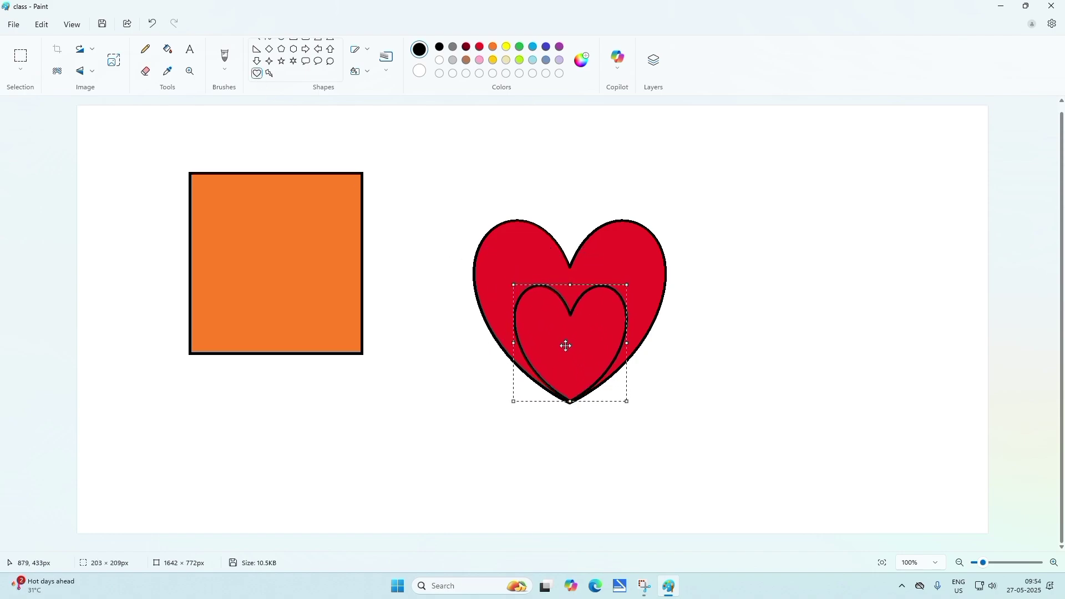
pyautogui.click(709, 347)
# Step: Fill the inner heart and the white background with light pink
pyautogui.click(172, 54)
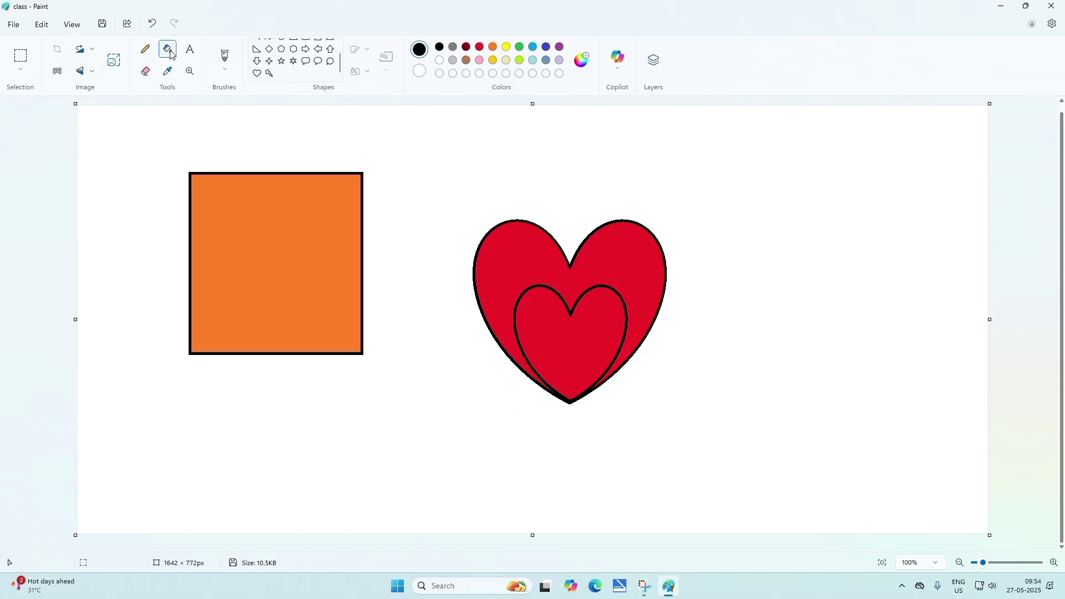
pyautogui.click(506, 47)
pyautogui.click(479, 60)
pyautogui.click(576, 314)
pyautogui.click(724, 329)
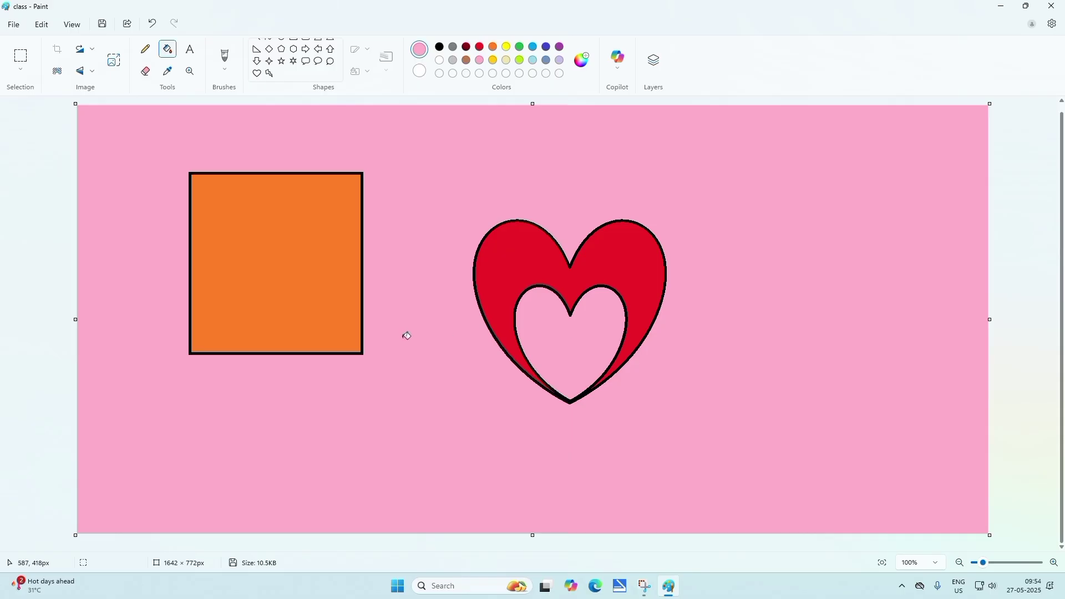
# Step: Save the edited picture to the Desktop as a JPEG file named "class 2"
pyautogui.click(17, 28)
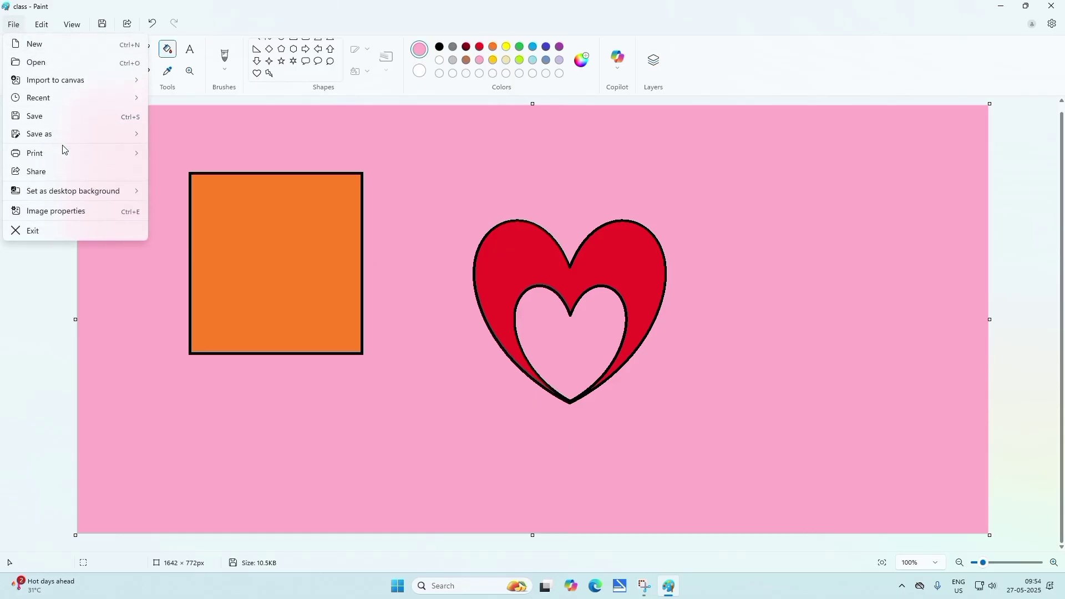
pyautogui.moveTo(69, 138)
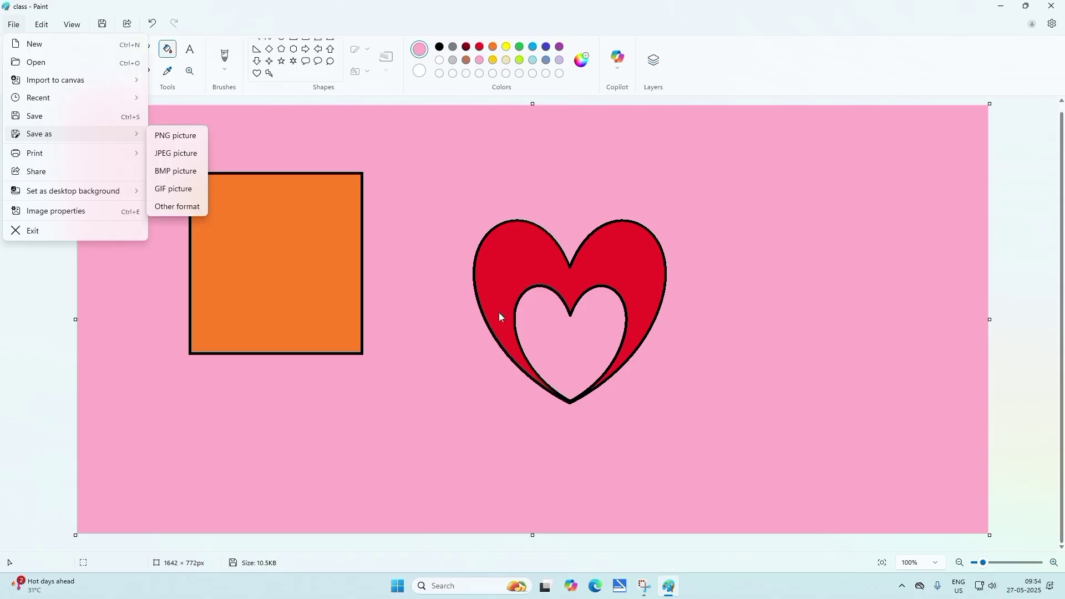
pyautogui.click(175, 154)
pyautogui.click(459, 367)
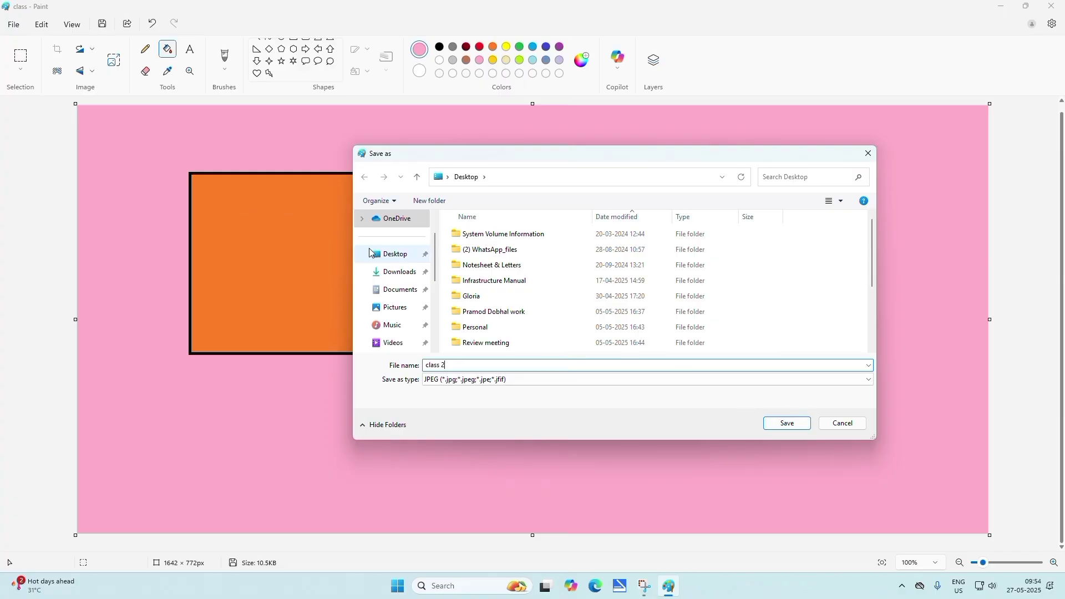
pyautogui.click(787, 424)
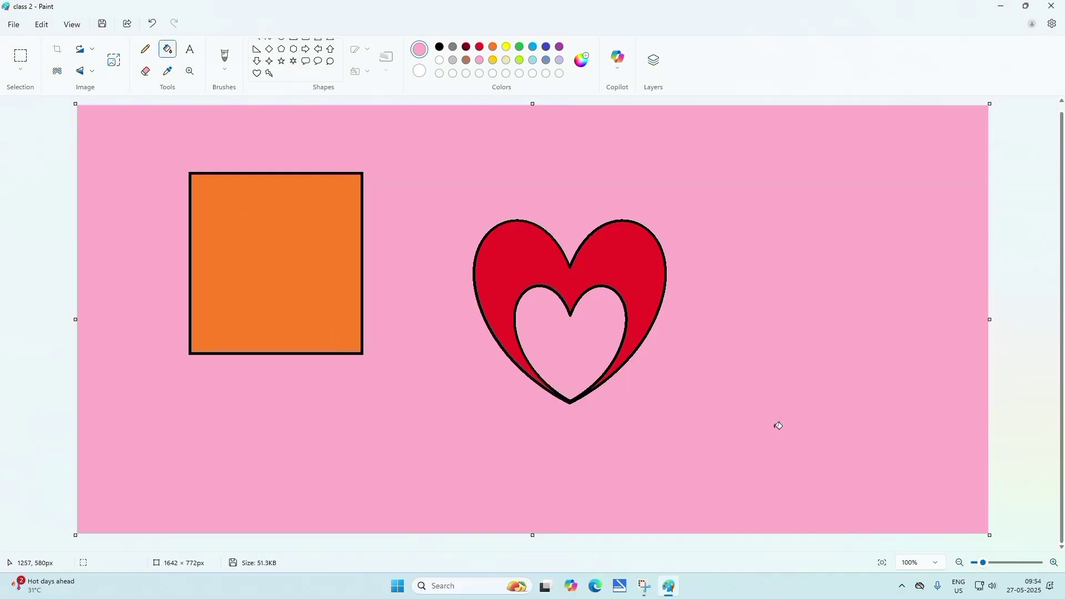
# Step: Minimize the drawing window and compare the original "class" PNG with the edited "class 2" JPEG from the desktop
pyautogui.click(1002, 8)
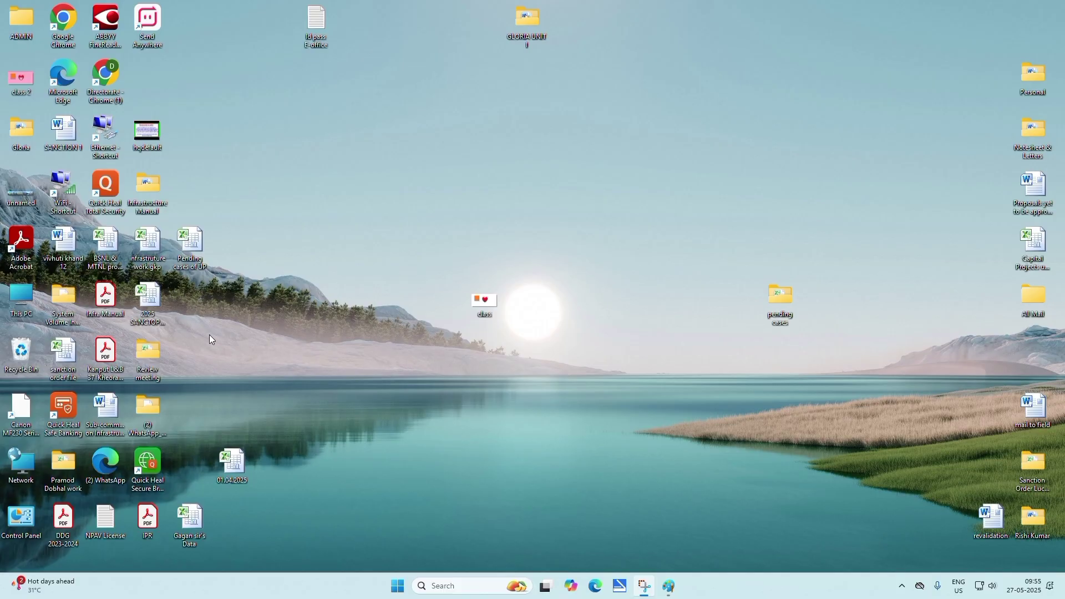
pyautogui.doubleClick(485, 304)
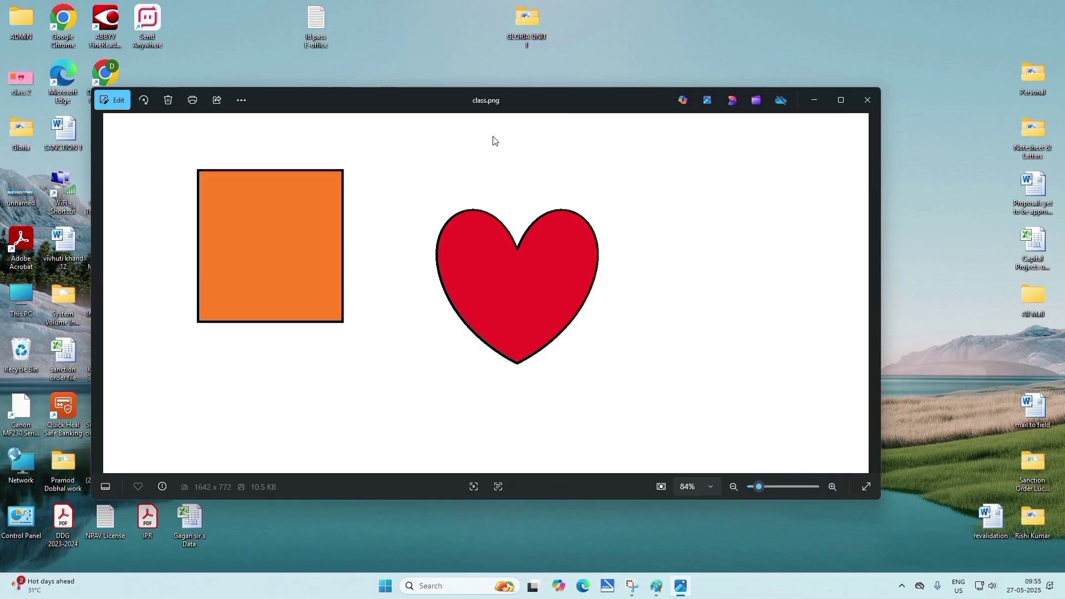
pyautogui.moveTo(517, 102); pyautogui.dragTo(591, 100)
pyautogui.click(950, 100)
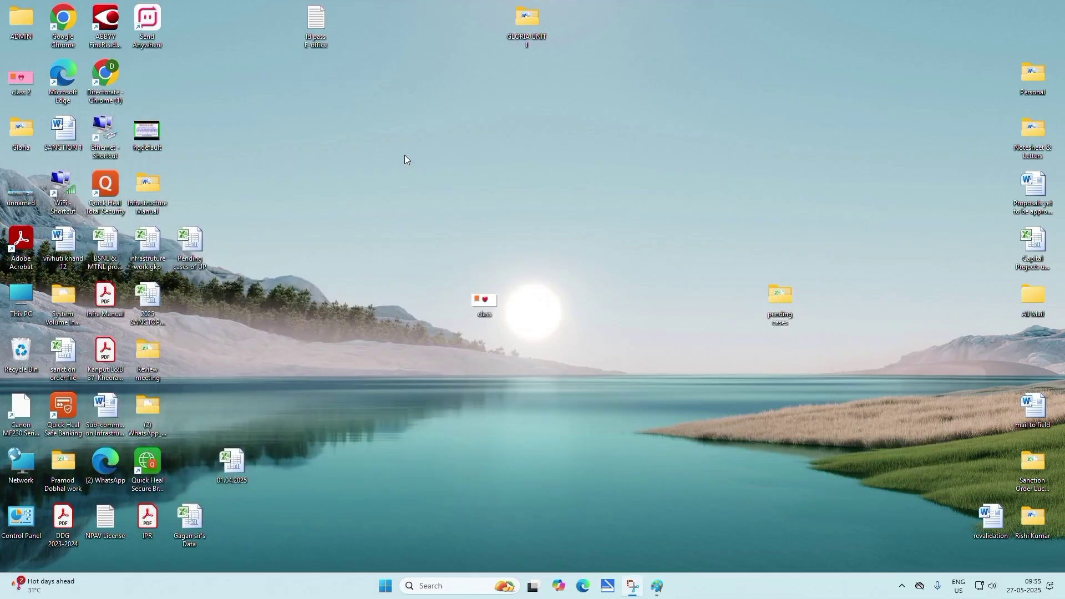
pyautogui.doubleClick(20, 81)
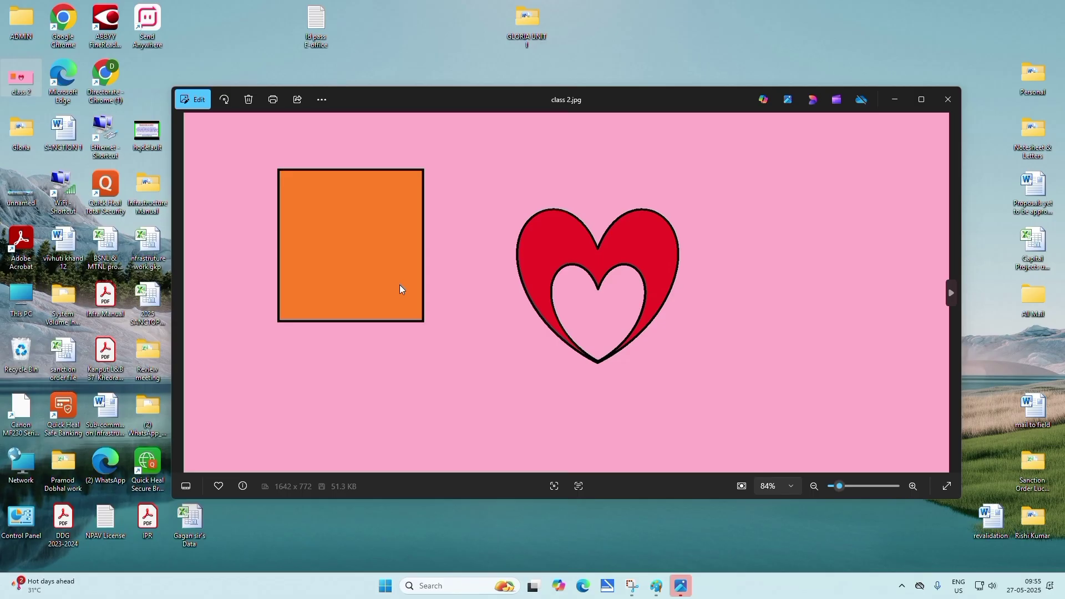
pyautogui.click(947, 103)
pyautogui.doubleClick(484, 308)
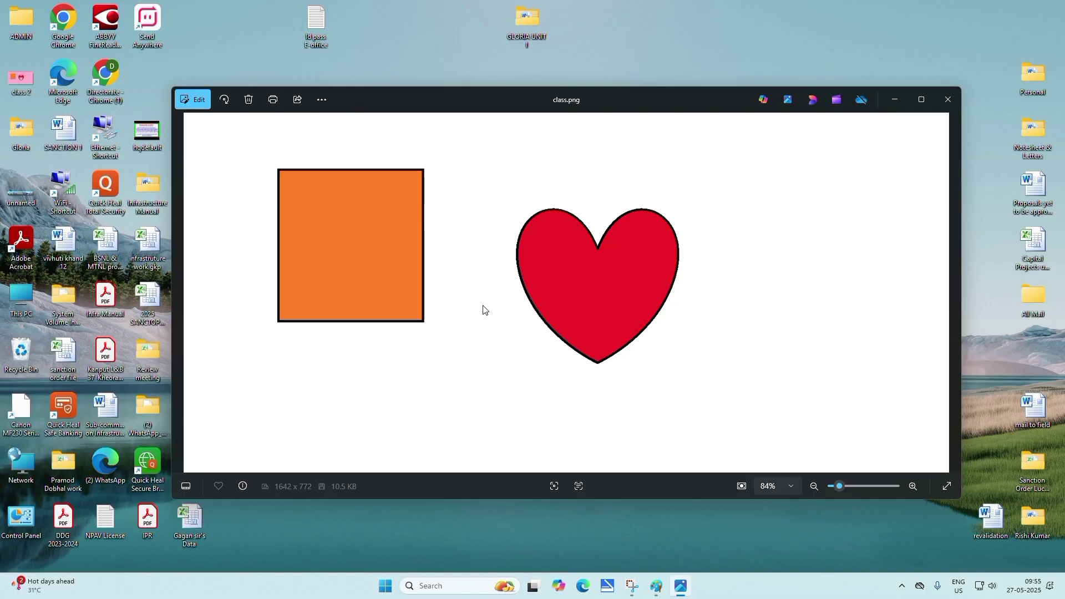
pyautogui.click(947, 102)
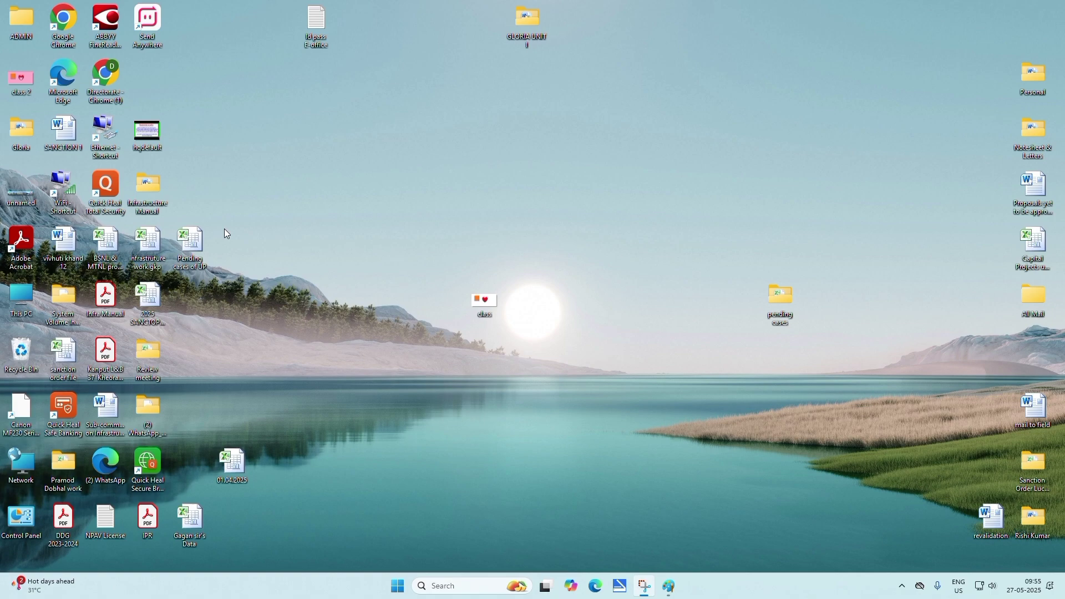
# Step: Launch a new Paint window by running the command mspaint
pyautogui.press('super+r')
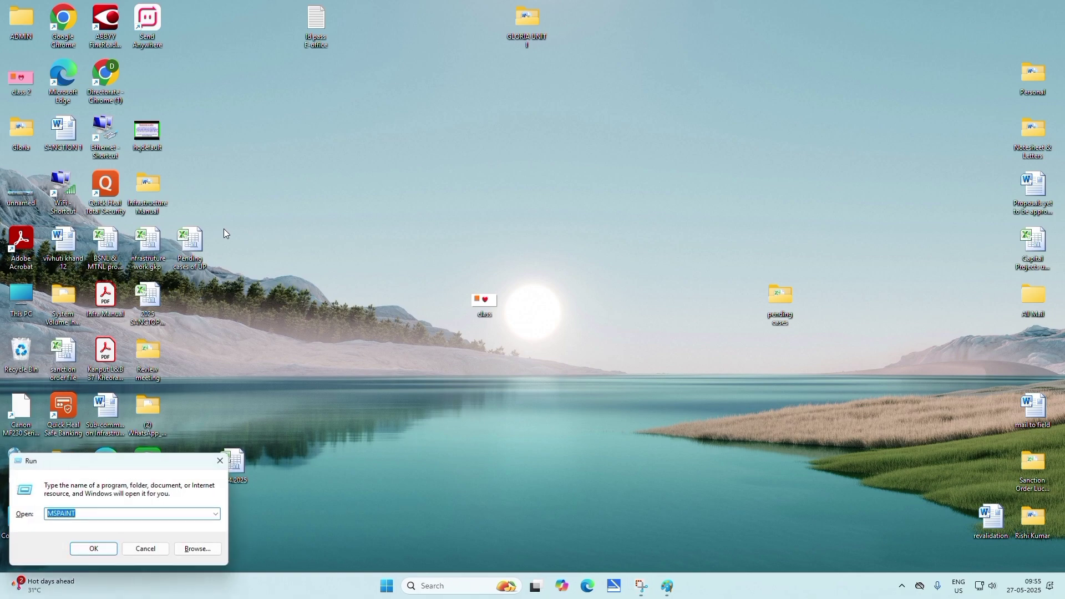
pyautogui.write('mspain')
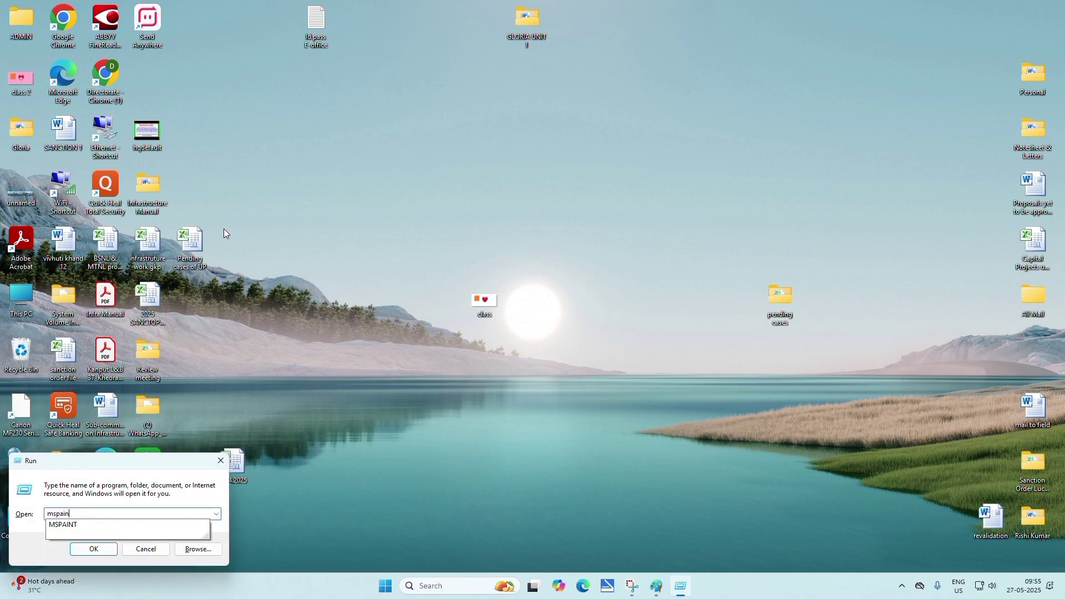
pyautogui.write('t')
pyautogui.press('Return')
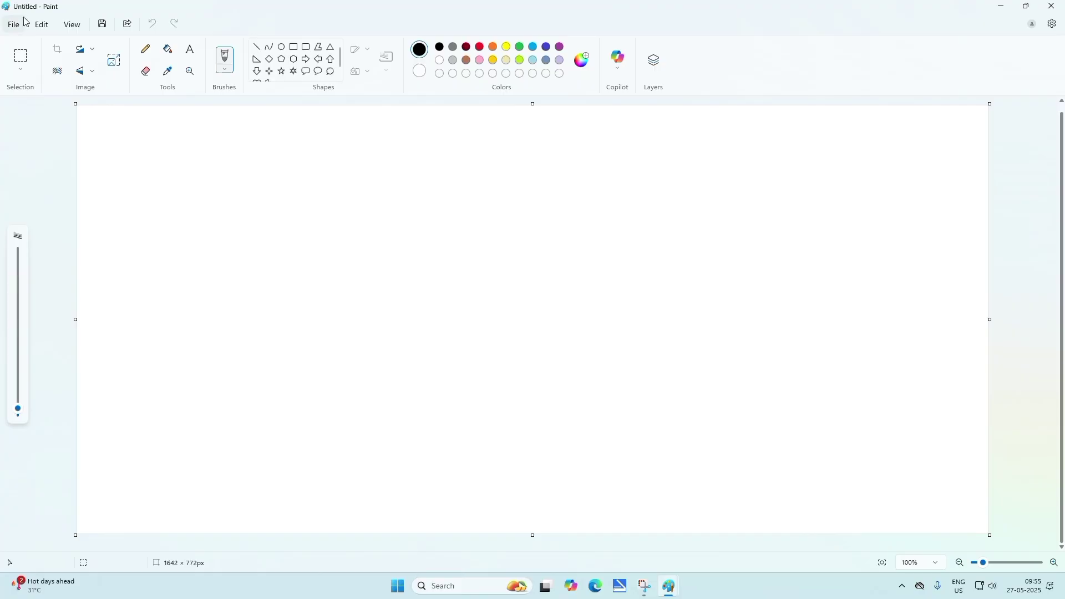
pyautogui.click(25, 22)
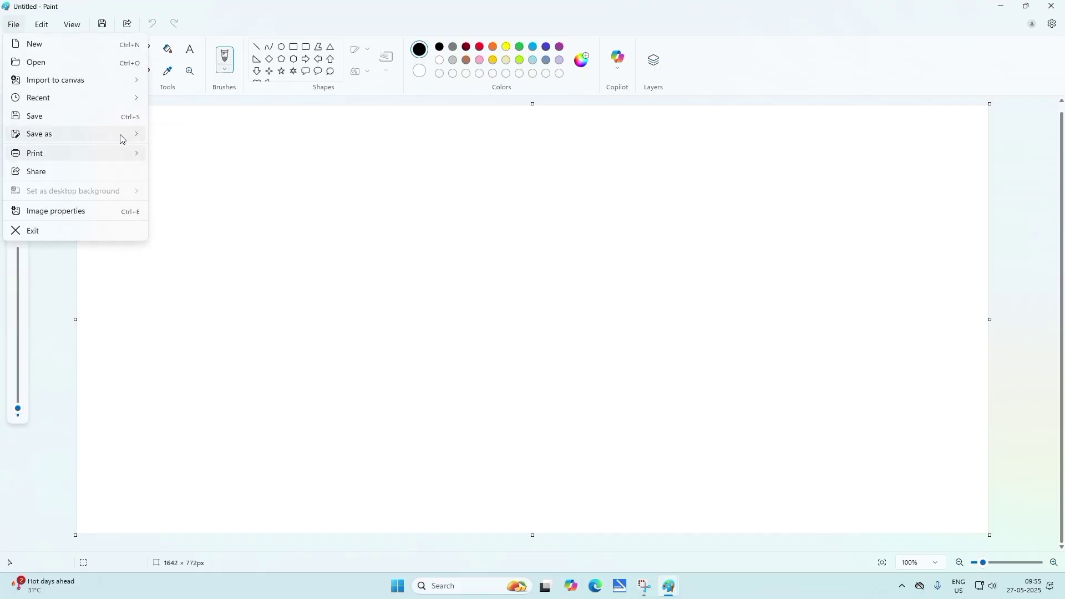
pyautogui.moveTo(123, 139)
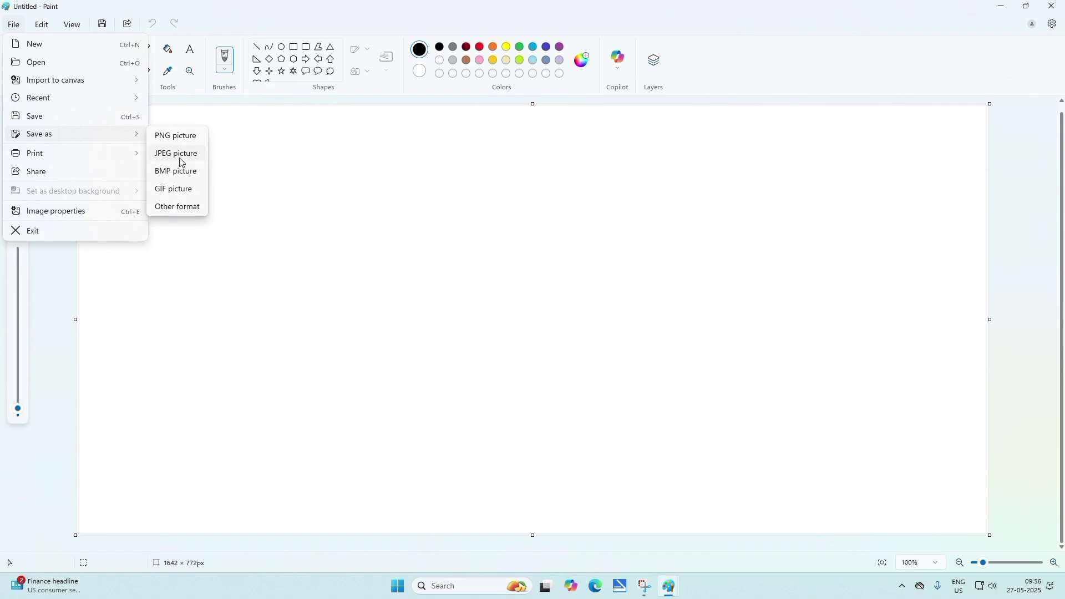
pyautogui.moveTo(126, 160)
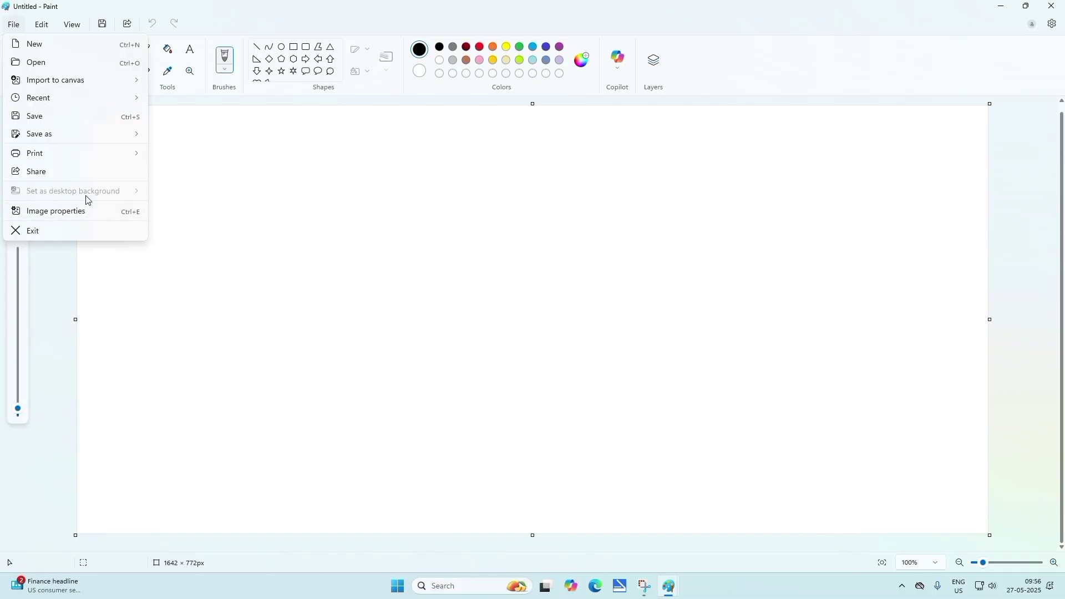
pyautogui.click(157, 183)
# Step: Open the "class 2" JPG file from the Desktop folder in the new window
pyautogui.click(13, 25)
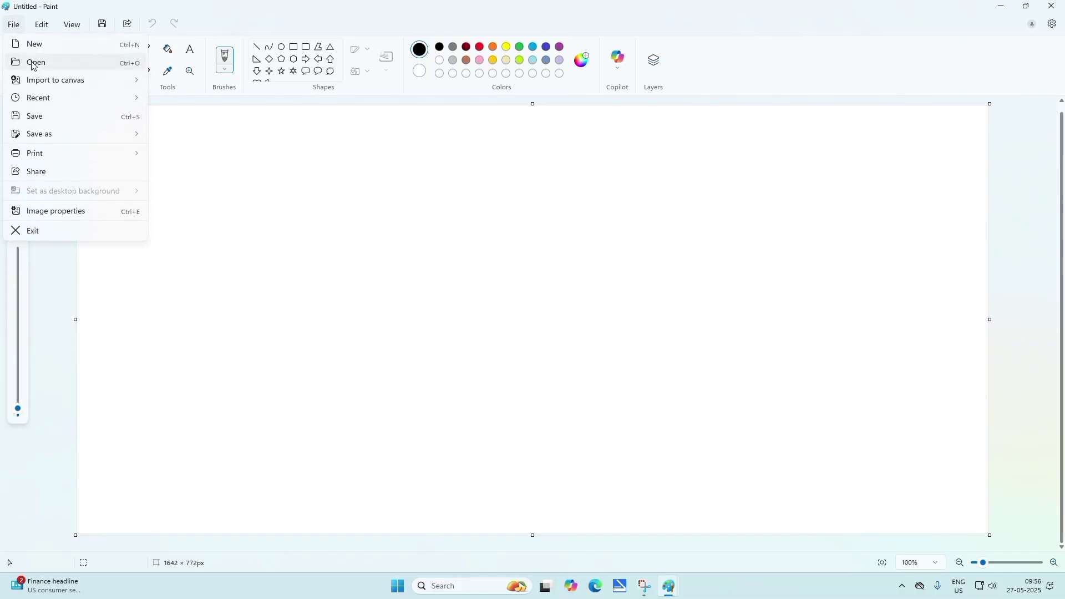
pyautogui.click(35, 63)
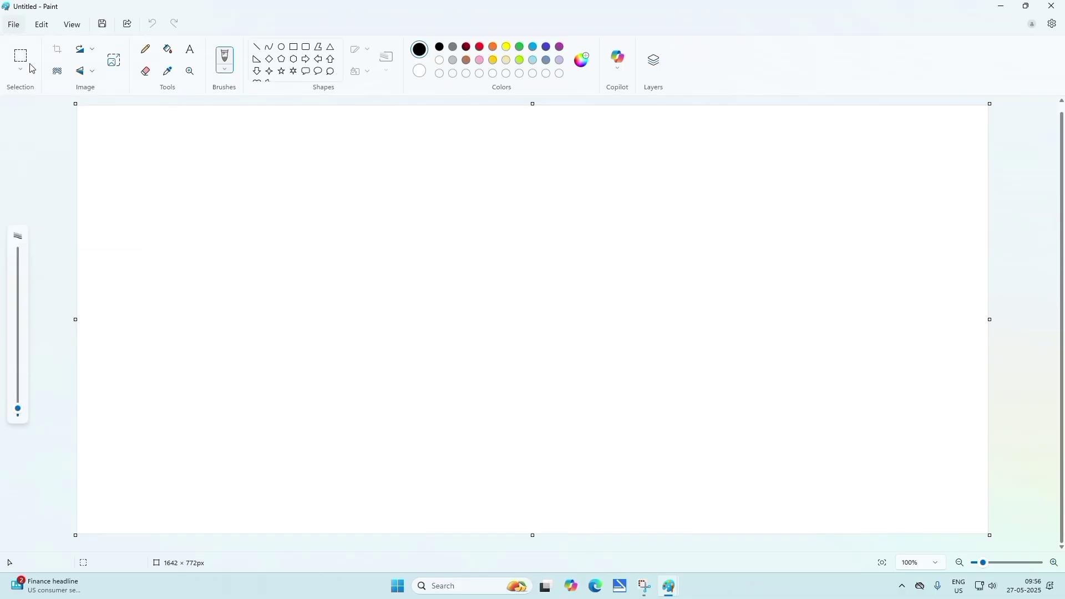
pyautogui.click(395, 253)
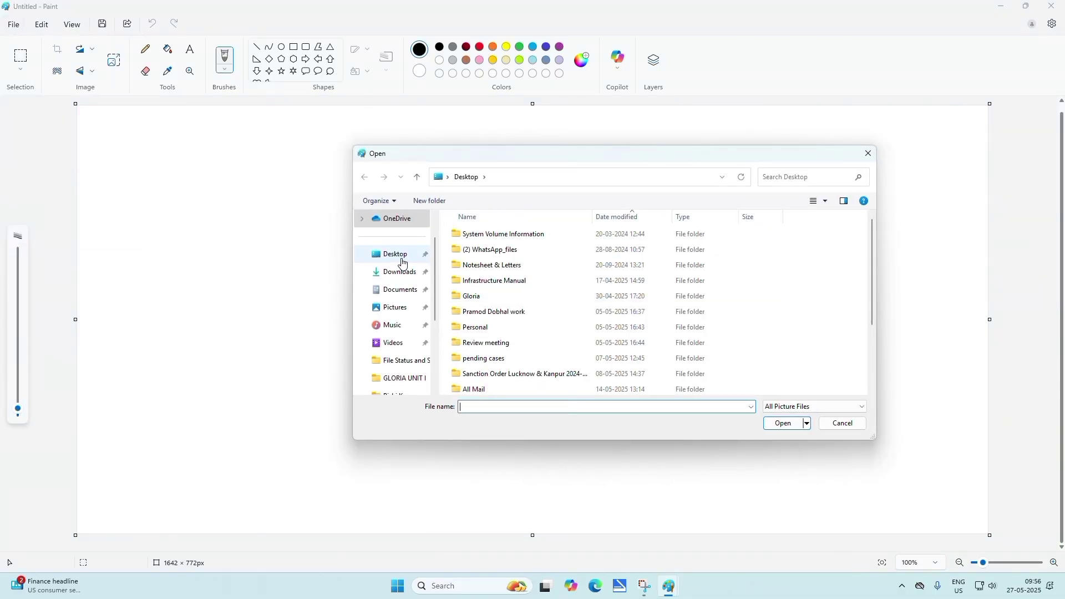
pyautogui.scroll(-2, 503, 295)
pyautogui.click(478, 389)
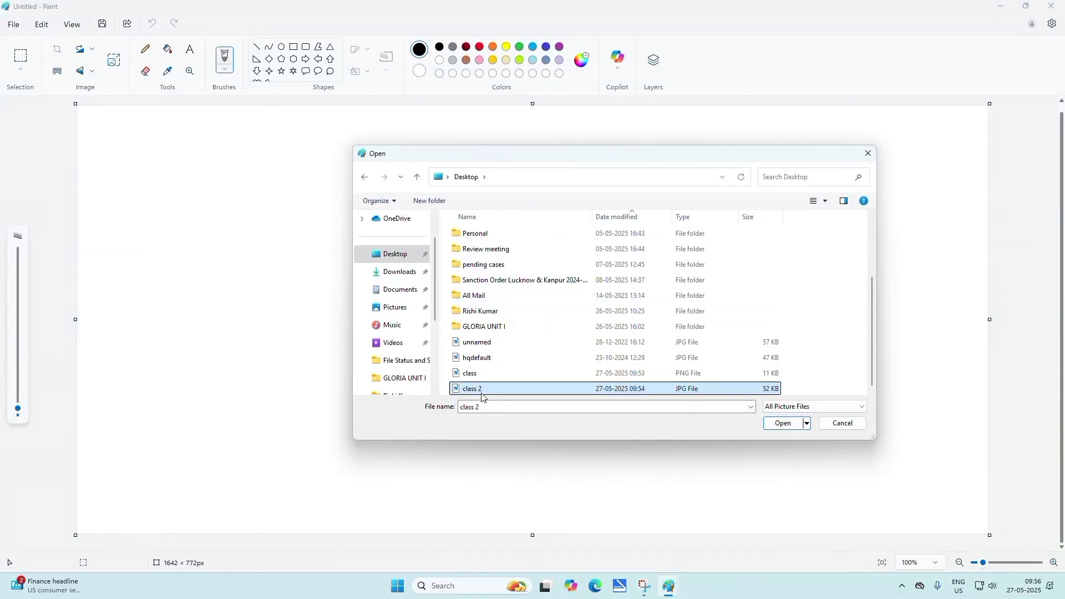
pyautogui.click(775, 425)
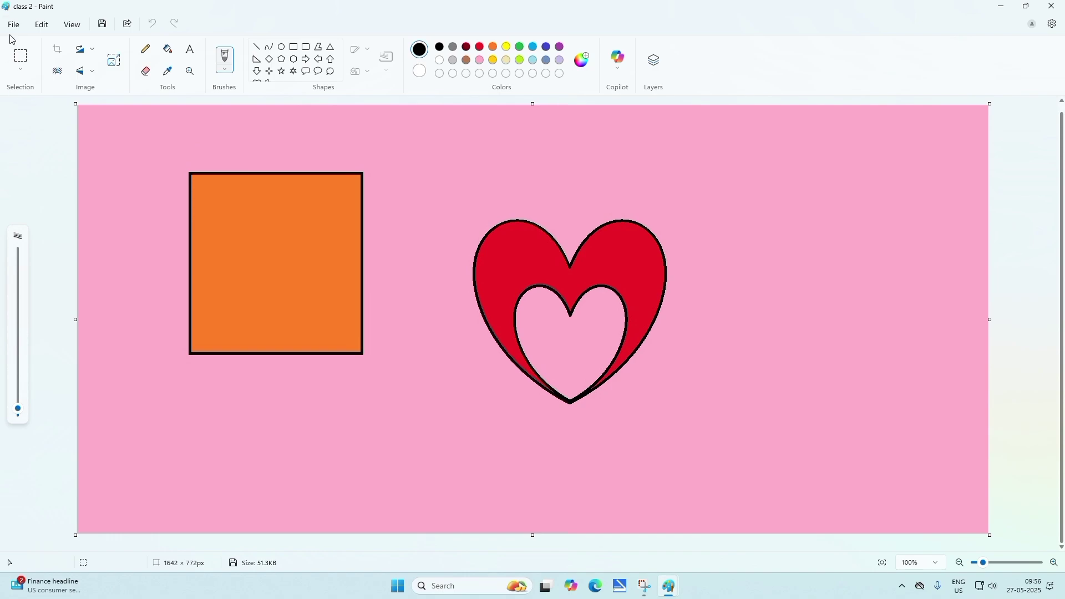
# Step: Set the "class 2" picture as the desktop background with the Center option and show the desktop
pyautogui.click(13, 25)
pyautogui.moveTo(97, 194)
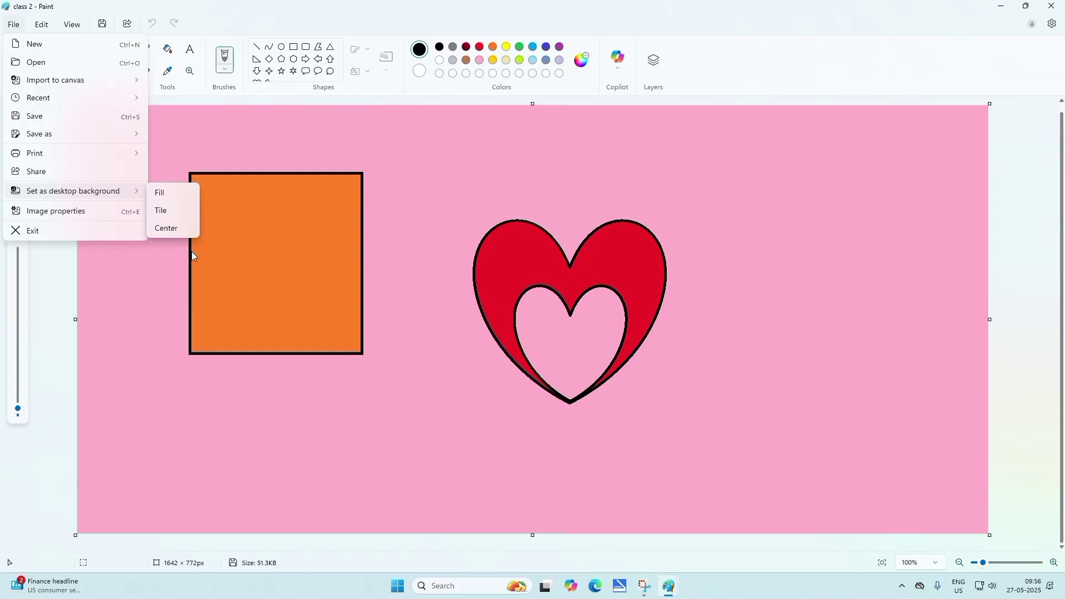
pyautogui.click(177, 228)
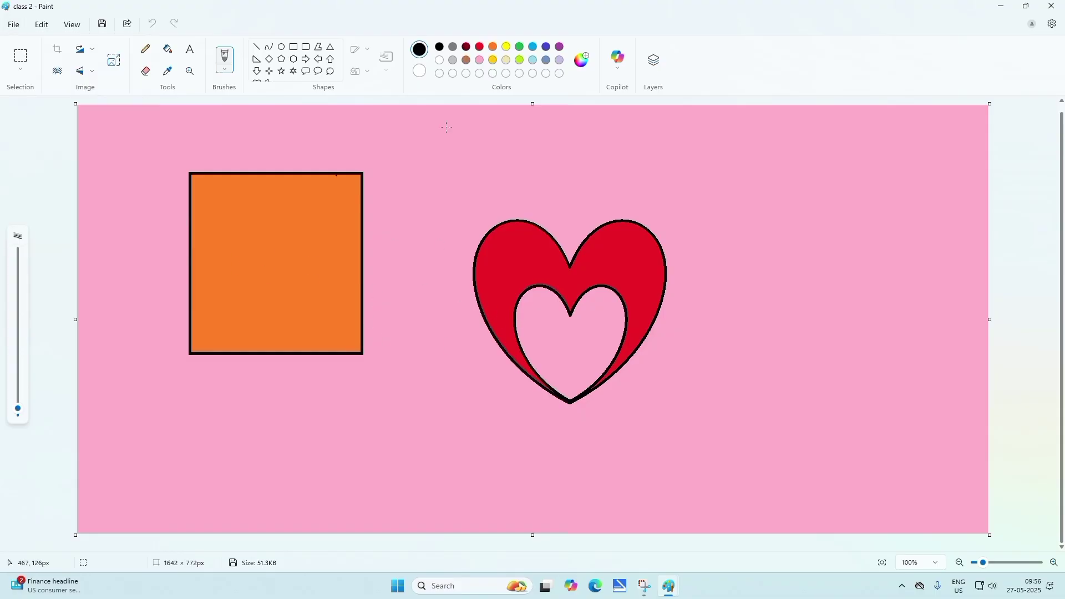
pyautogui.click(999, 7)
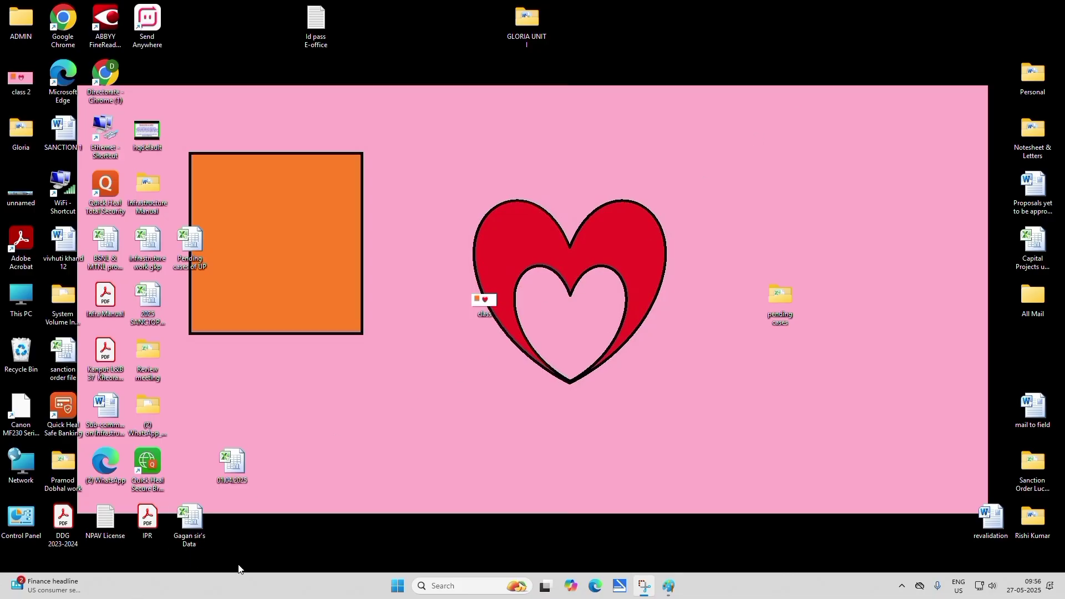
# Step: Return to the Paint window with the Fill tool active, set its picture as a tiled desktop background, and show the desktop
pyautogui.moveTo(669, 586)
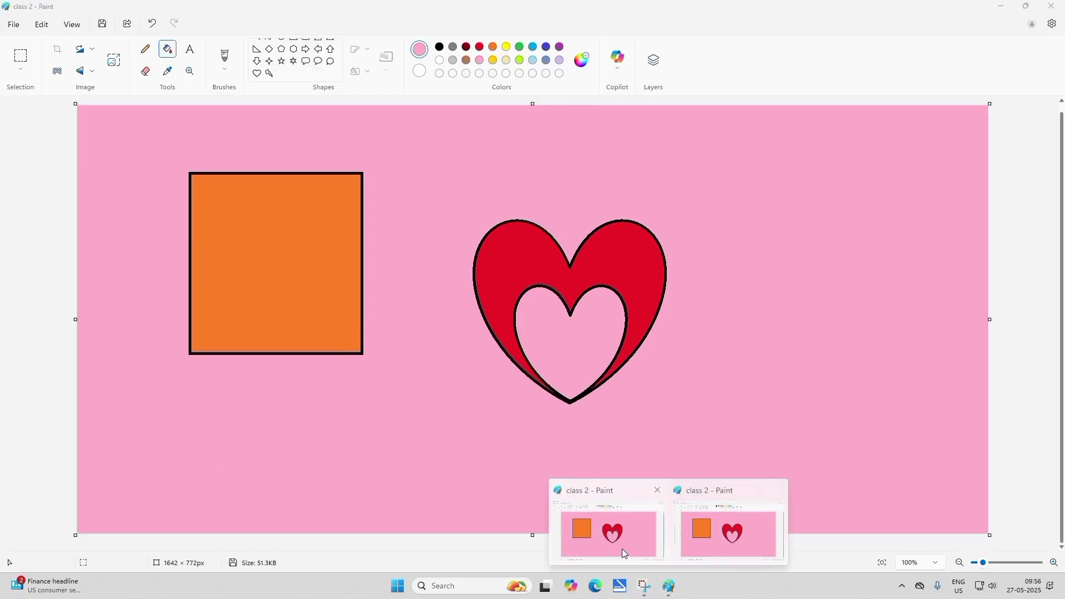
pyautogui.click(621, 548)
pyautogui.click(11, 24)
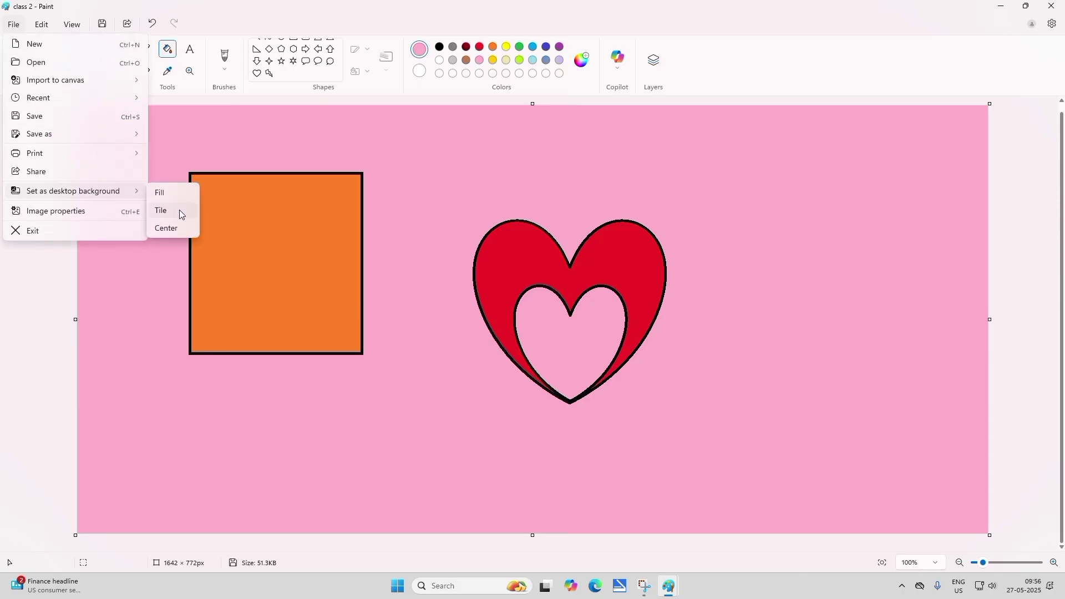
pyautogui.click(180, 212)
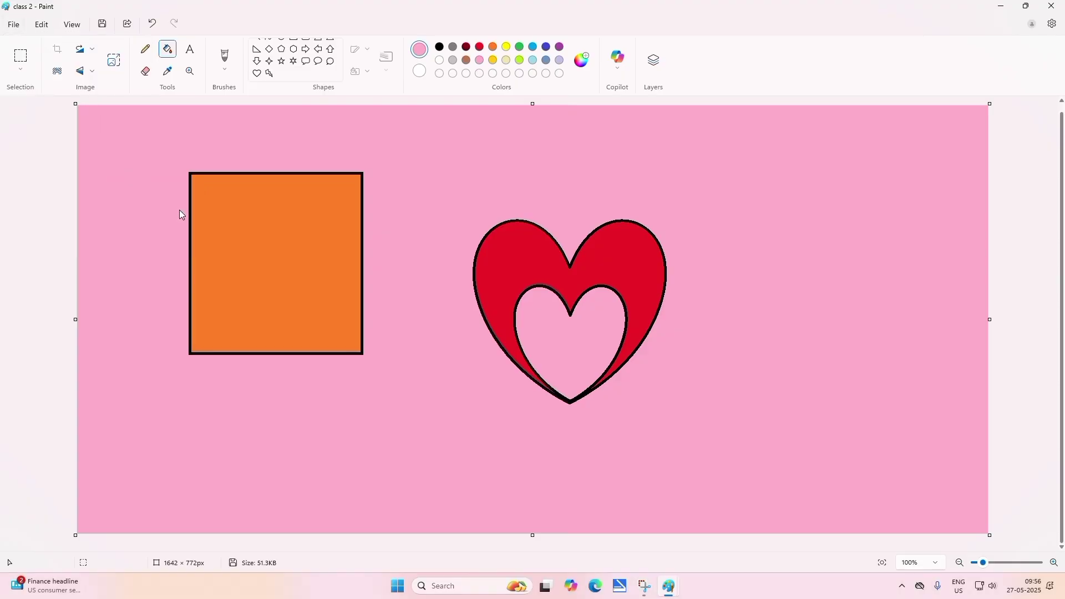
pyautogui.click(1000, 8)
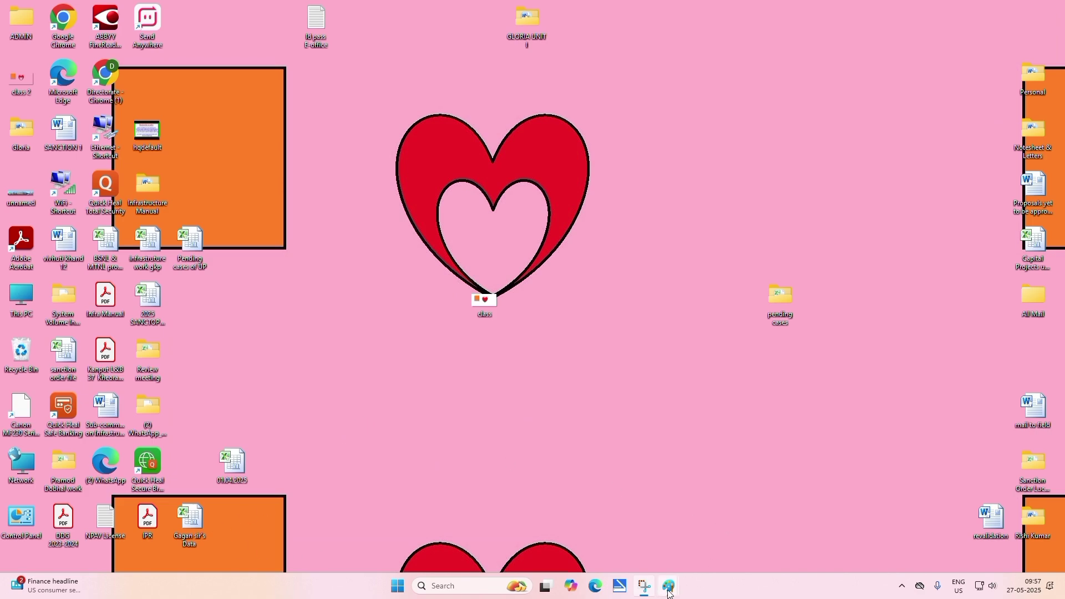
# Step: Bring the "class 2" picture back, set it as the desktop background with the Fill option, and show the desktop
pyautogui.moveTo(668, 587)
pyautogui.click(638, 538)
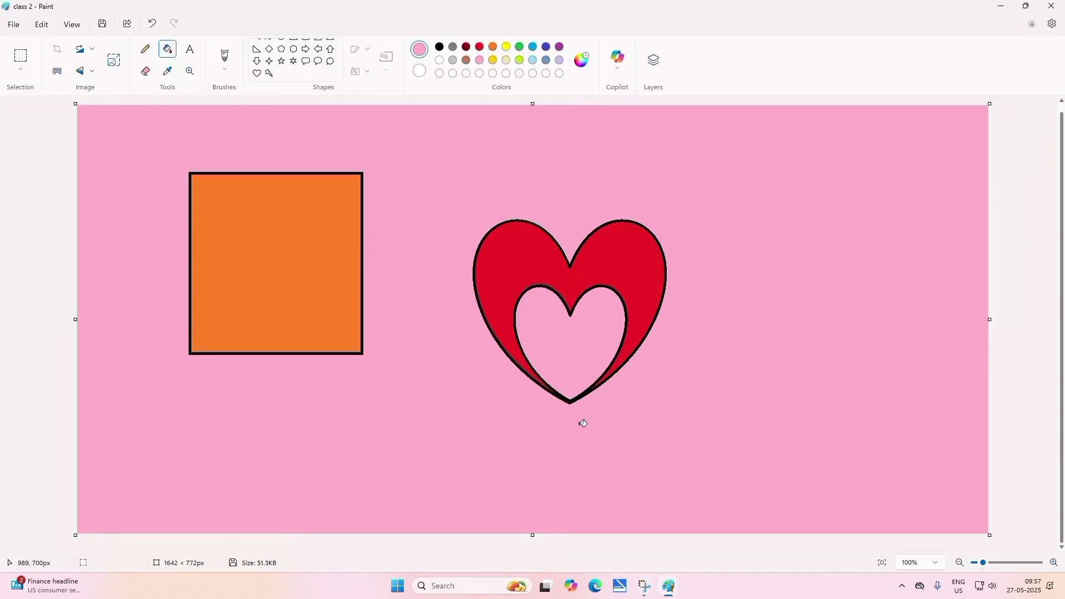
pyautogui.click(12, 24)
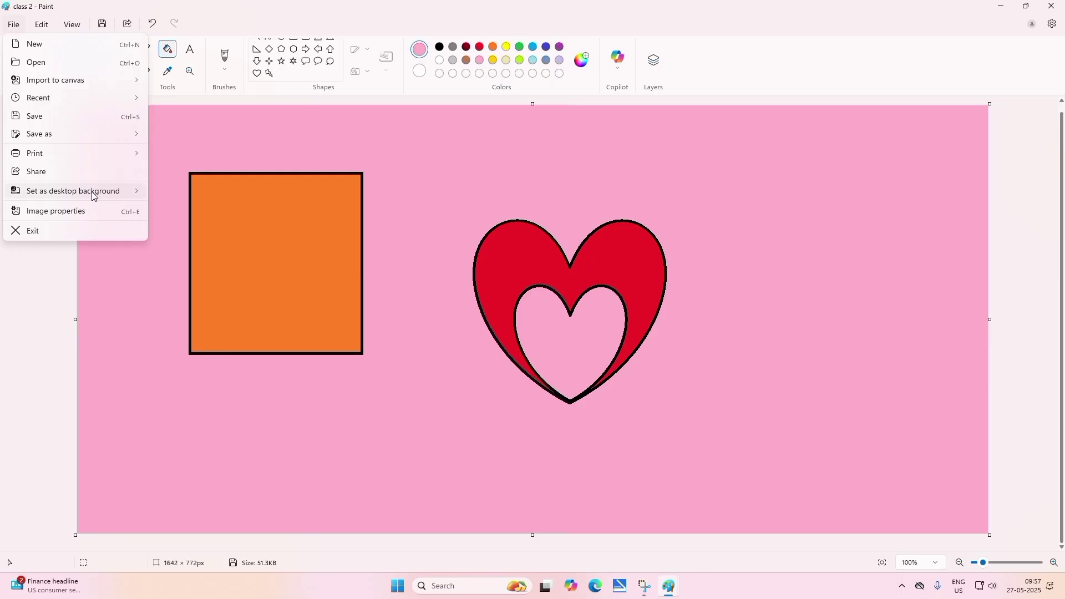
pyautogui.moveTo(100, 191)
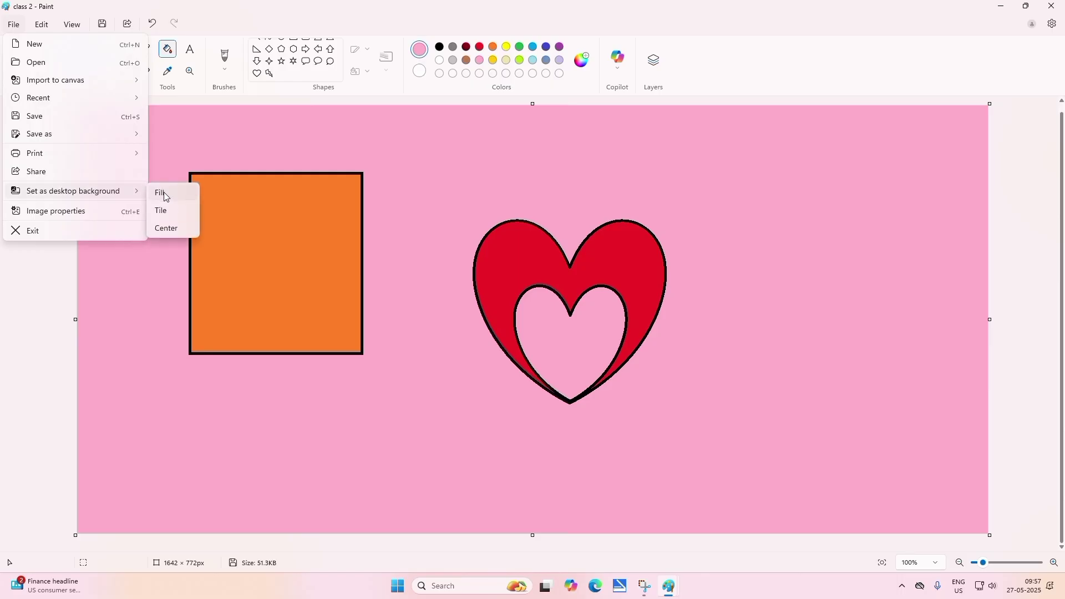
pyautogui.click(165, 196)
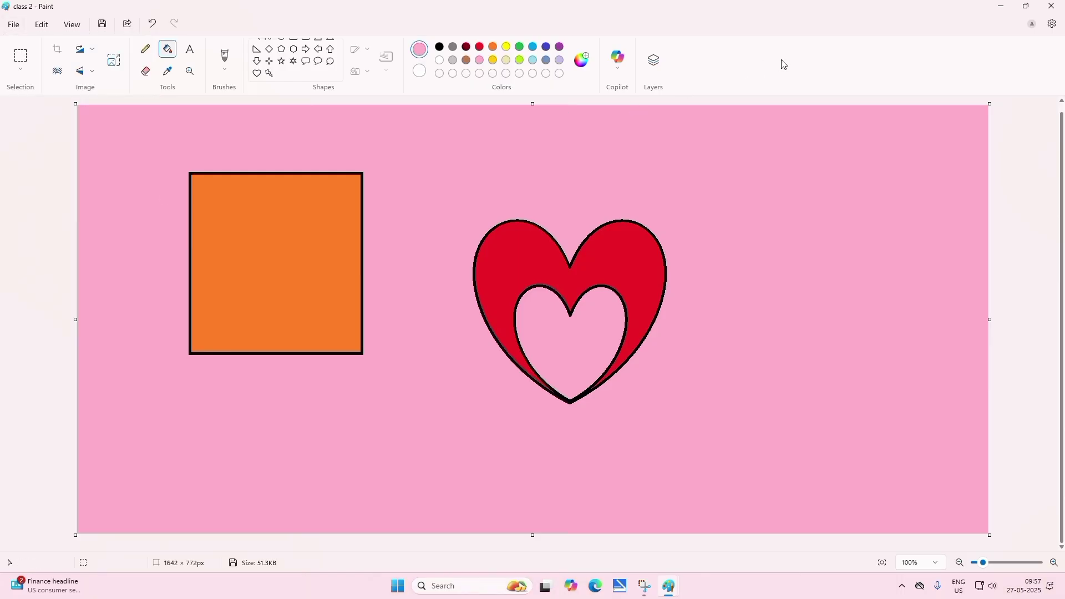
pyautogui.click(1001, 7)
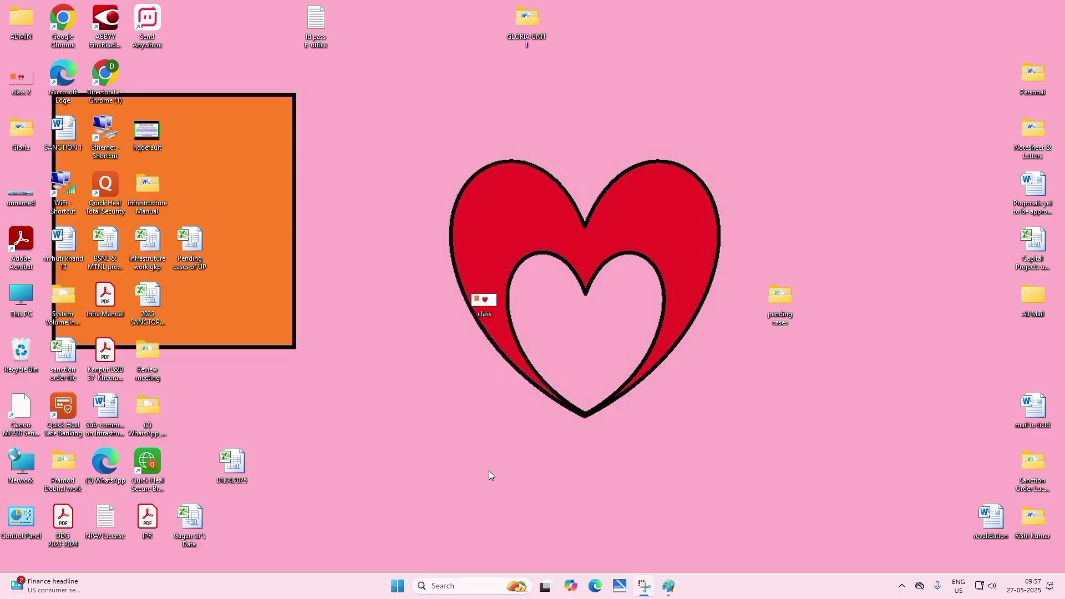
# Step: Return to the "class 2" picture in Paint and examine its image properties: file attributes, units and image size, without changing them
pyautogui.moveTo(656, 582)
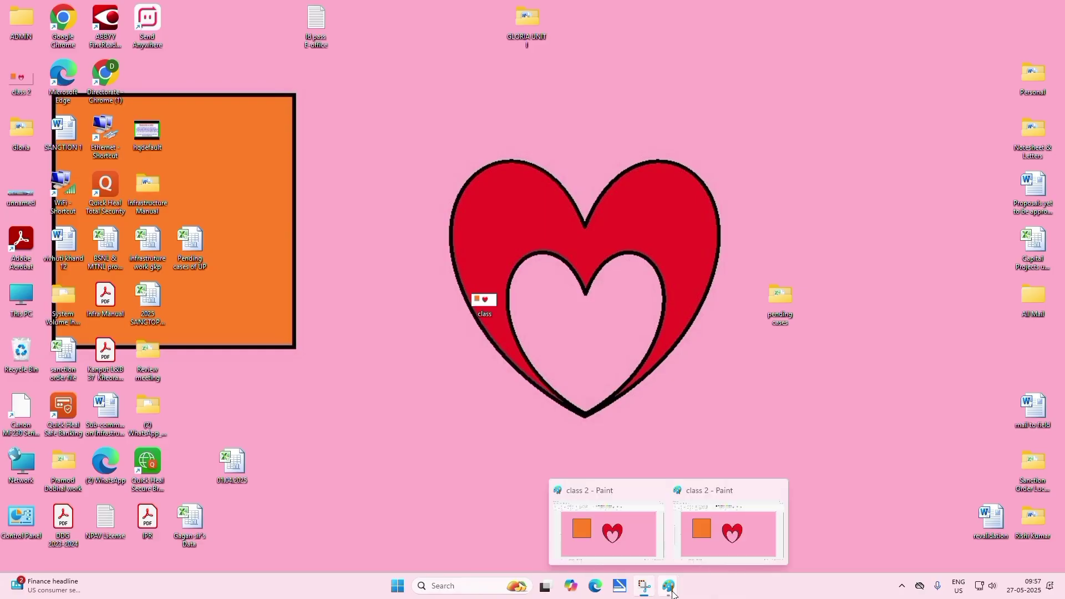
pyautogui.click(611, 542)
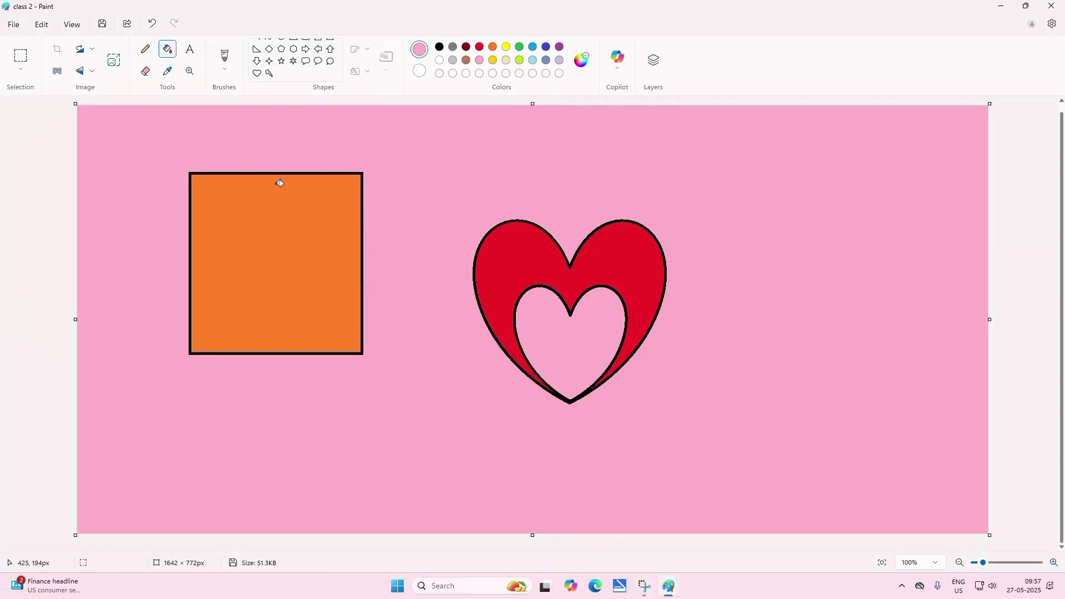
pyautogui.click(16, 27)
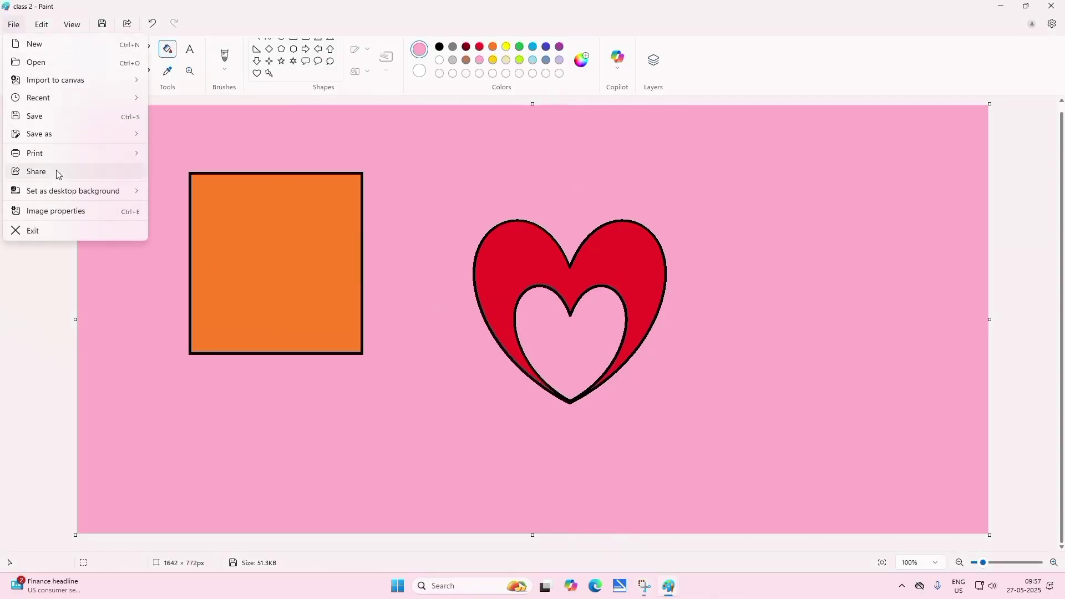
pyautogui.click(101, 212)
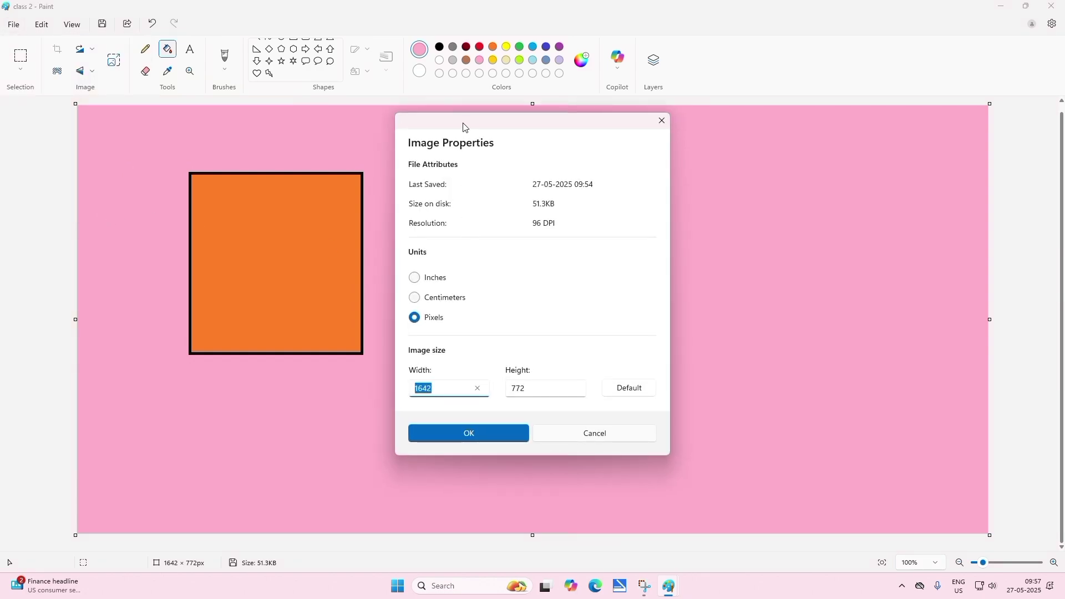
pyautogui.moveTo(463, 126); pyautogui.dragTo(181, 136)
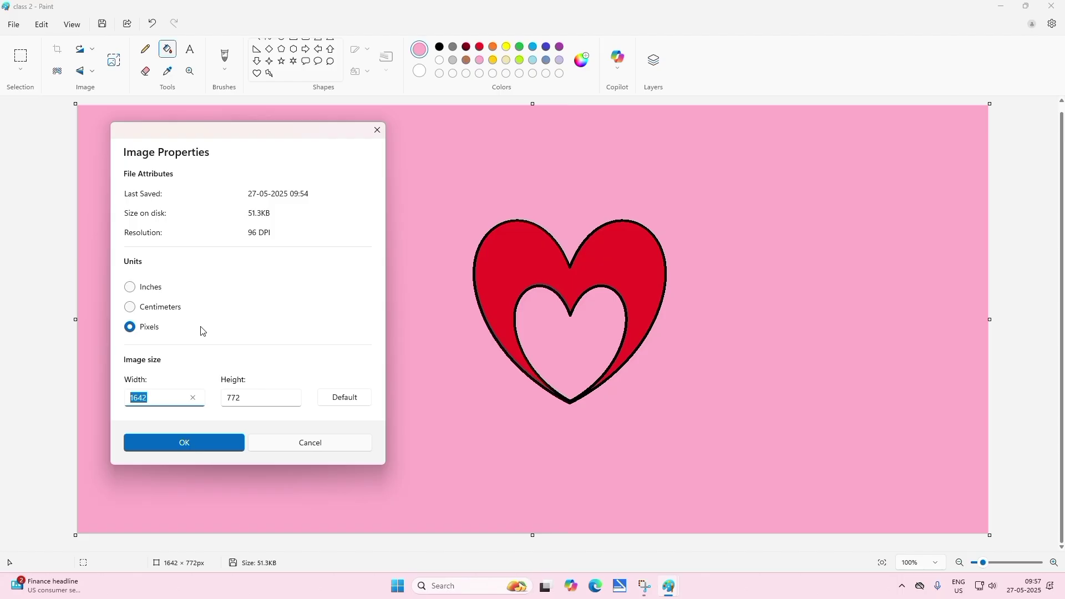
pyautogui.click(269, 443)
# Step: Exit the current Paint window and bring up the remaining window showing the "class 2" picture
pyautogui.click(12, 25)
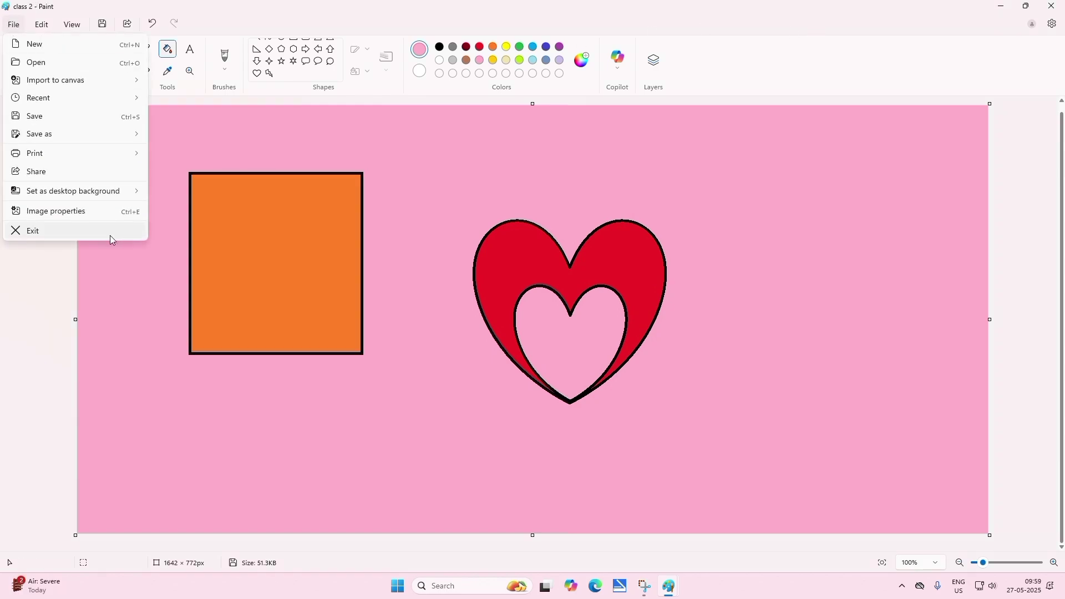
pyautogui.click(56, 234)
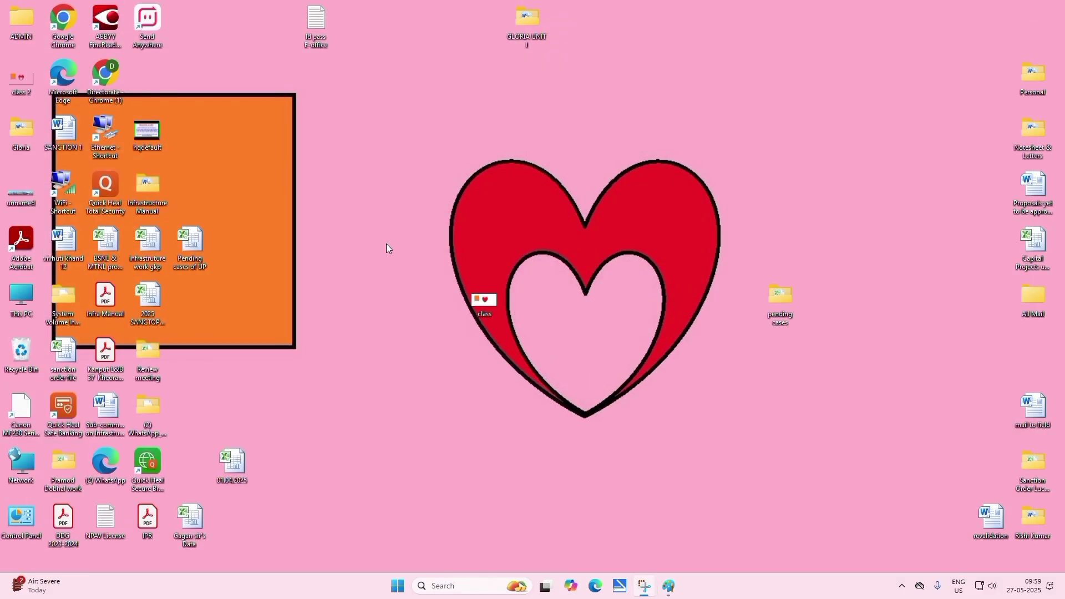
pyautogui.click(669, 586)
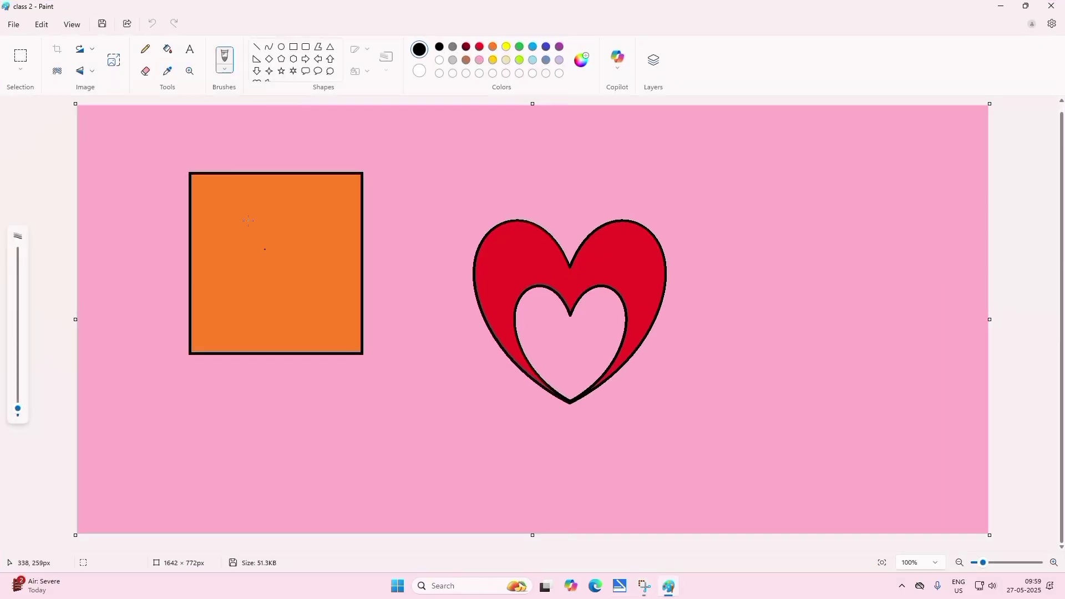
pyautogui.click(12, 23)
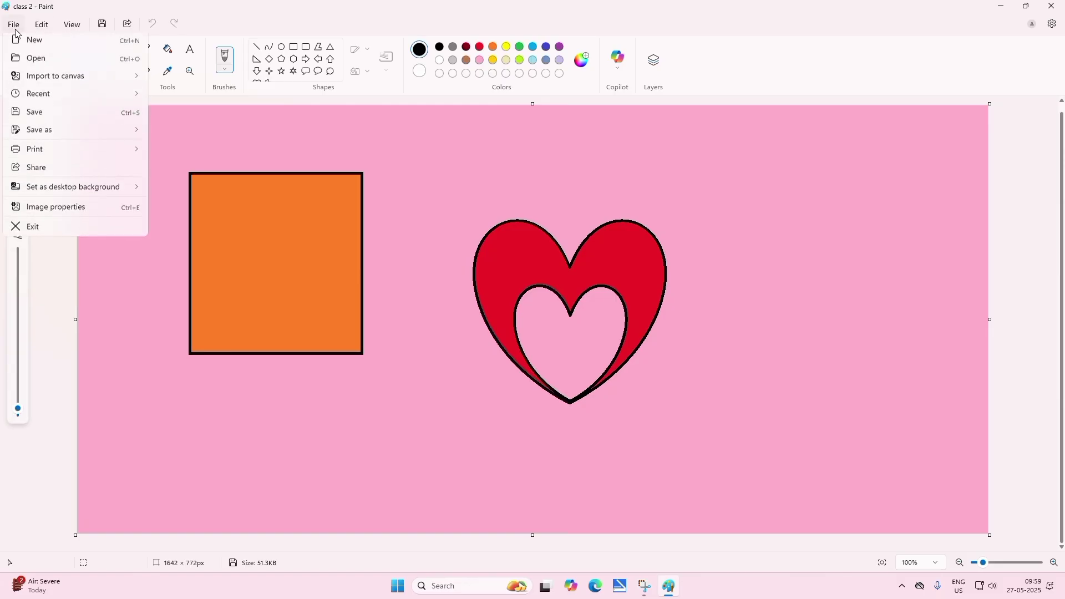
pyautogui.moveTo(35, 28)
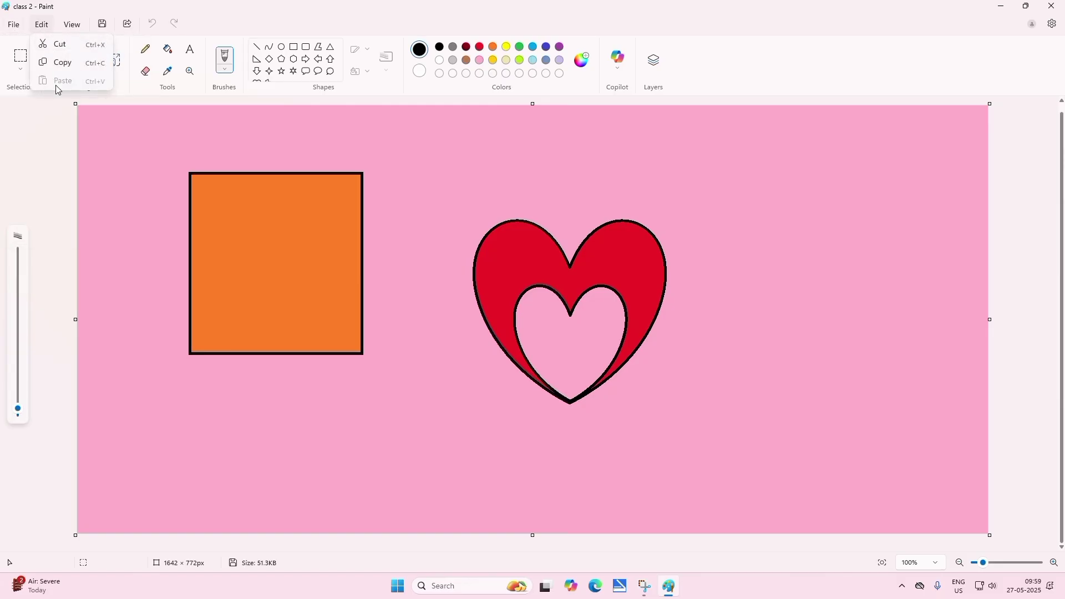
pyautogui.click(95, 190)
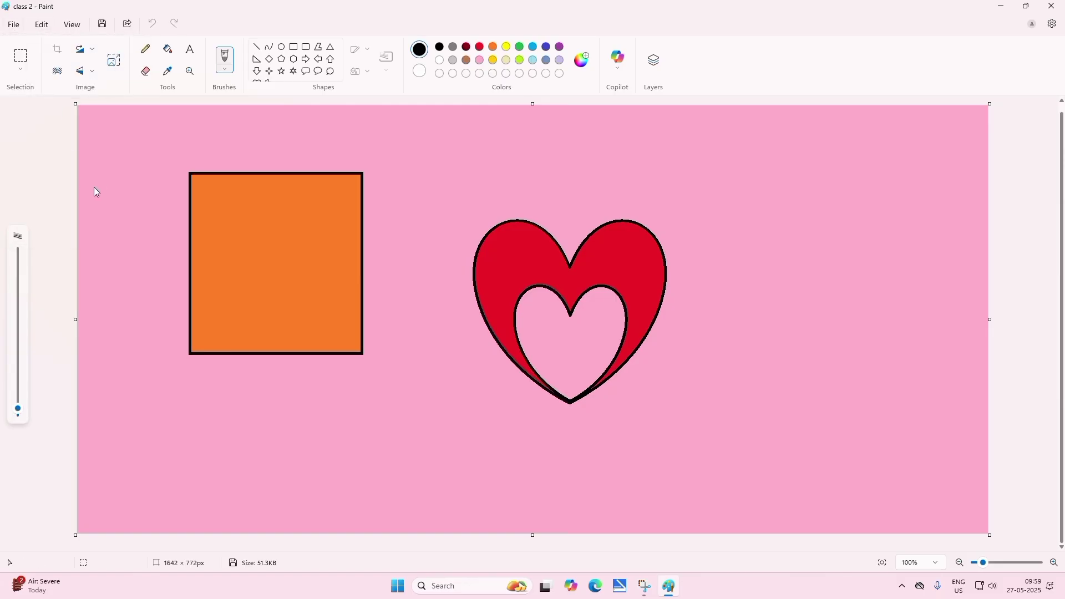
# Step: Select a rectangular area of about 395 × 395 px around the orange square and cut it from the canvas
pyautogui.click(30, 59)
pyautogui.moveTo(172, 154); pyautogui.dragTo(392, 373)
pyautogui.click(42, 25)
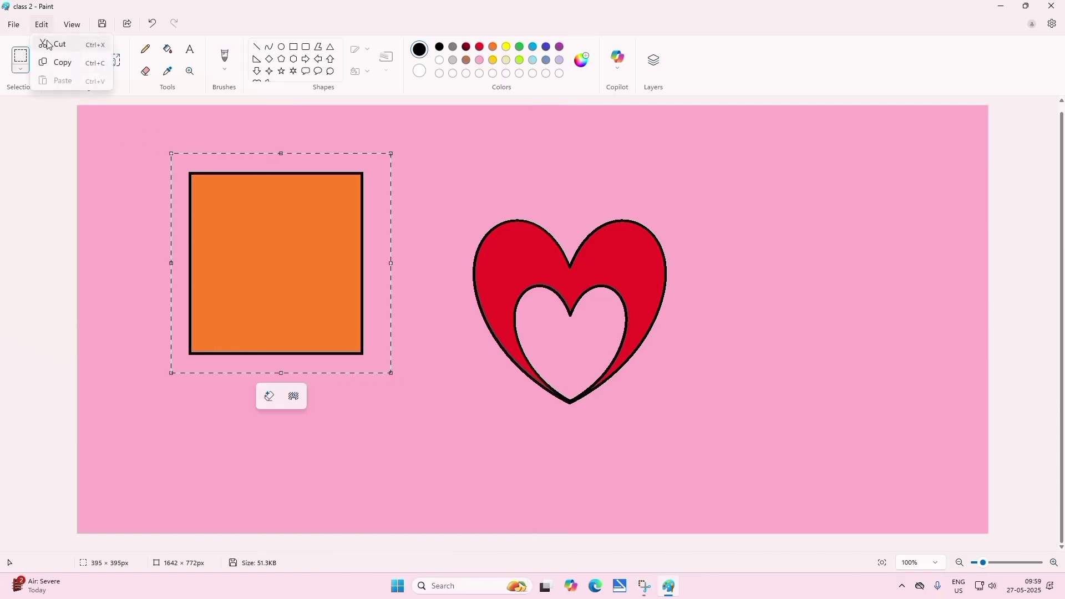
pyautogui.click(51, 45)
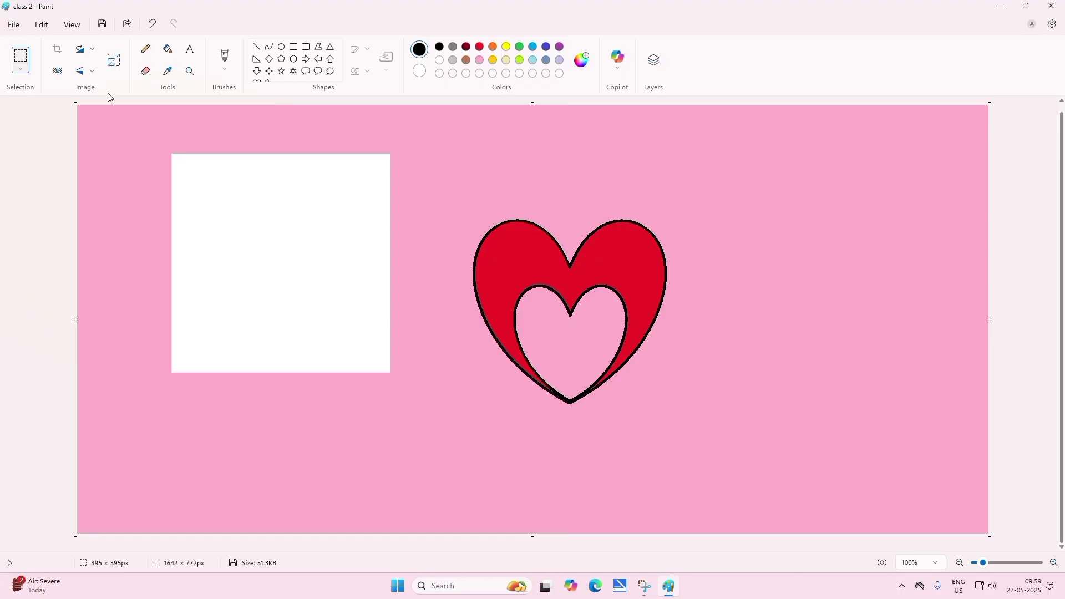
# Step: Paste the cut orange square, move it back over the blank white area, and deselect it
pyautogui.click(39, 23)
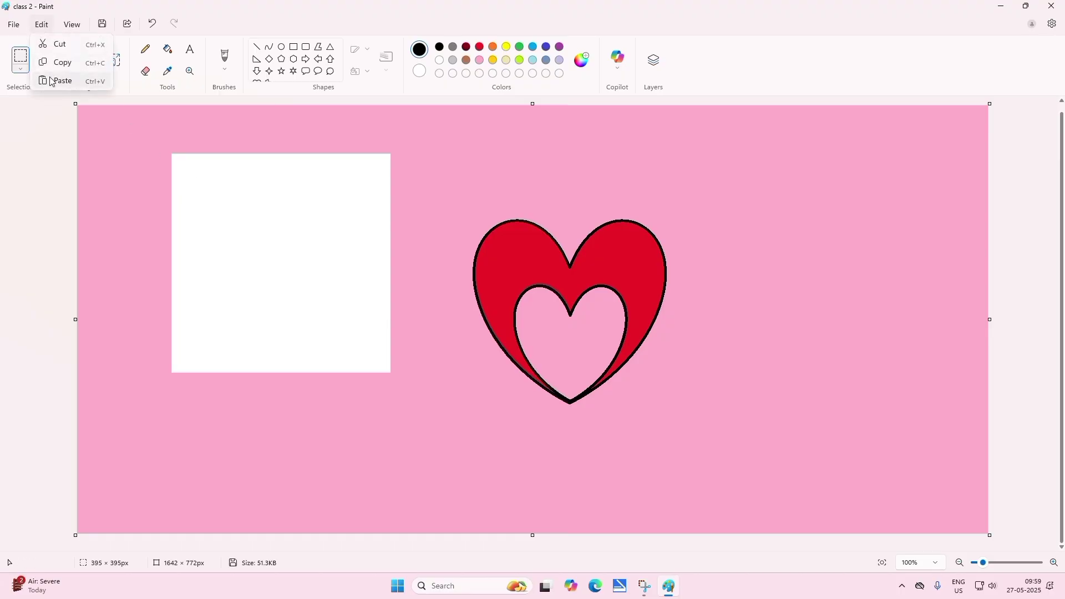
pyautogui.click(54, 82)
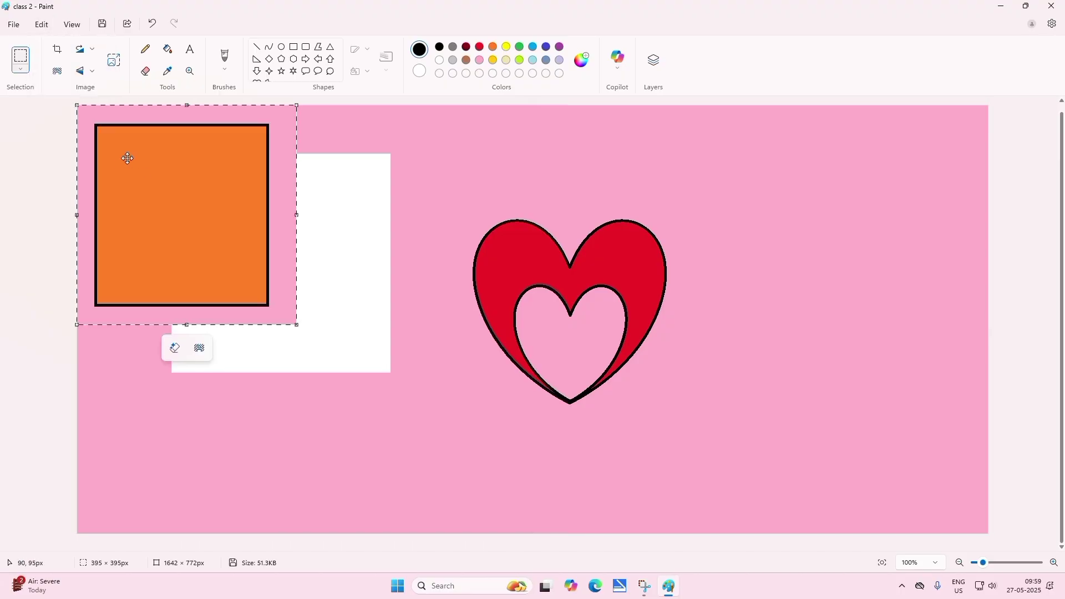
pyautogui.moveTo(148, 183); pyautogui.dragTo(245, 234)
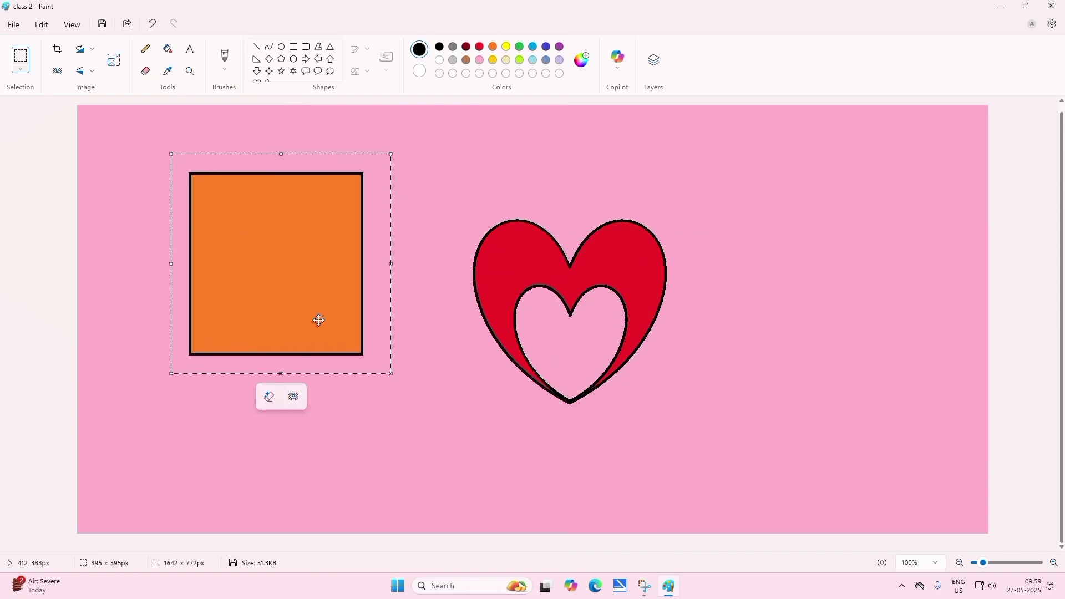
pyautogui.click(422, 314)
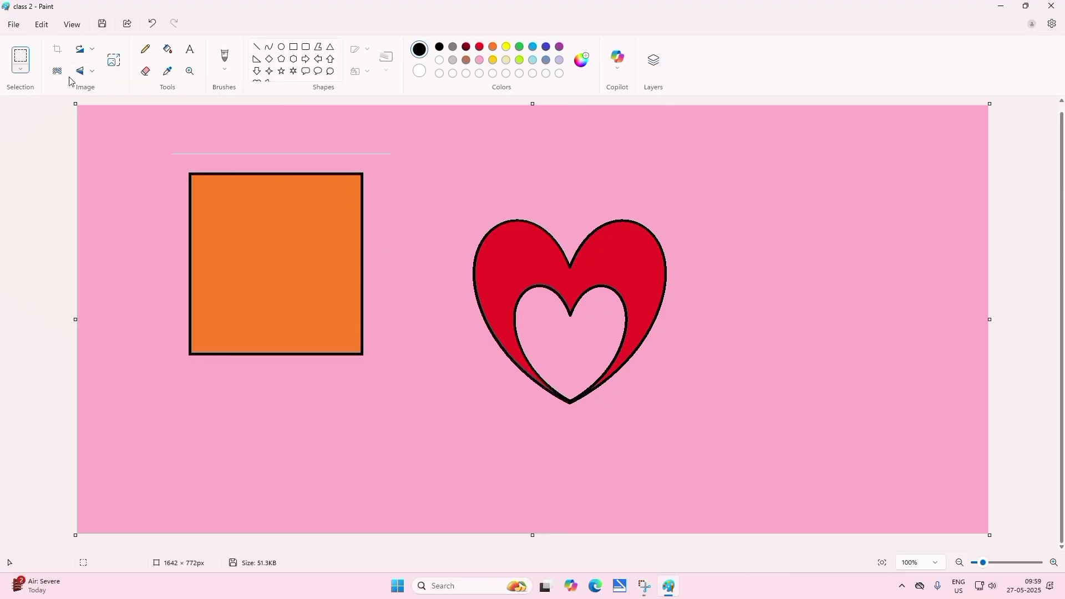
# Step: Select a rectangular area of about 403 × 417 px around the red heart and copy it
pyautogui.click(41, 24)
pyautogui.click(188, 95)
pyautogui.moveTo(460, 196); pyautogui.dragTo(684, 427)
pyautogui.click(42, 24)
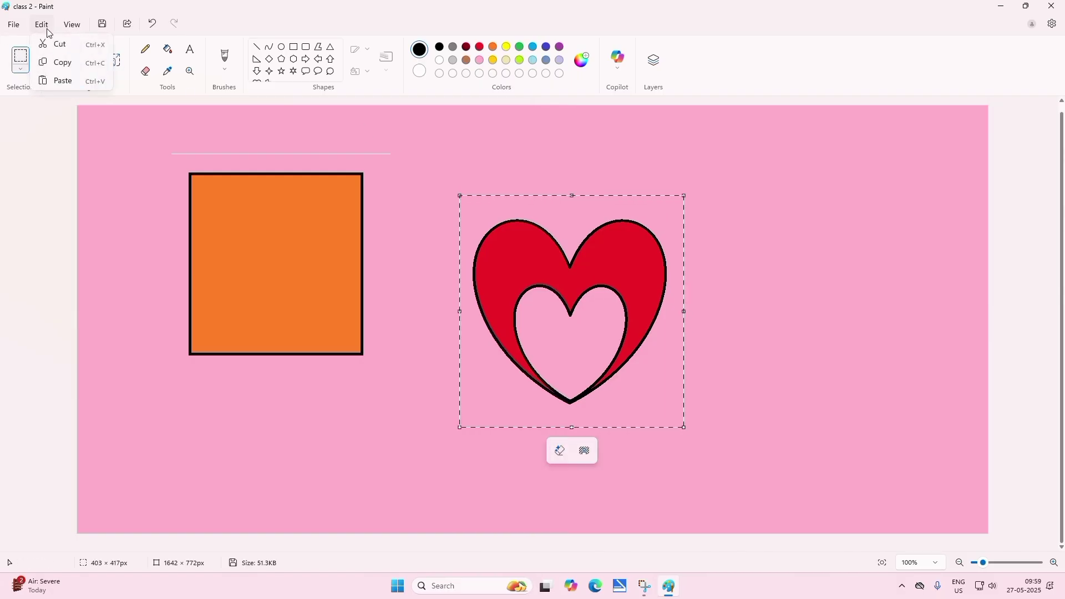
pyautogui.click(57, 61)
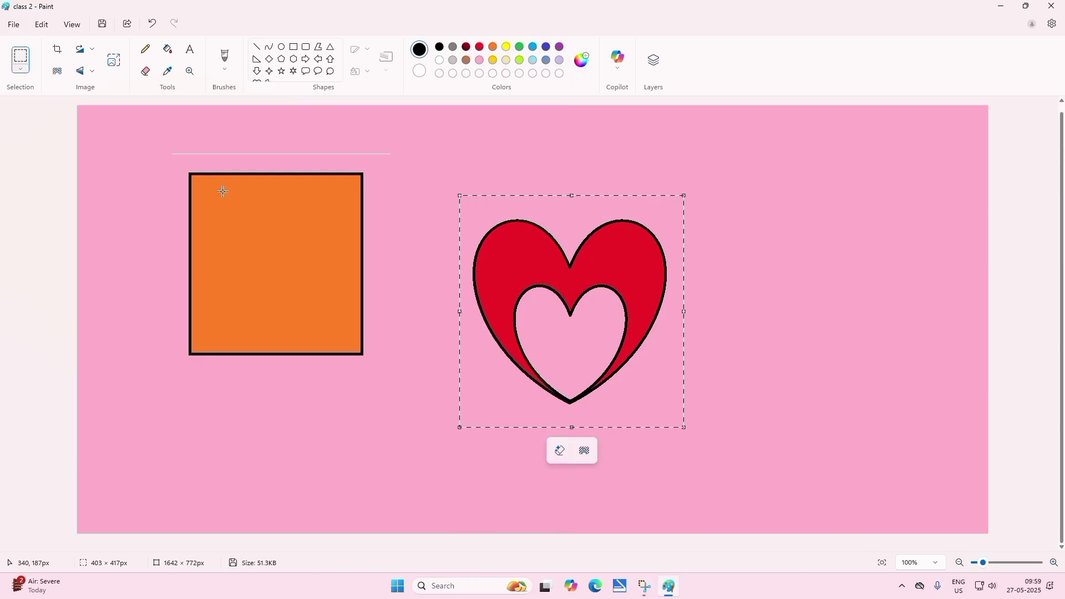
# Step: Paste the copied heart, shrink it to about 138 × 115 px, and place it inside the original heart
pyautogui.click(42, 24)
pyautogui.click(49, 84)
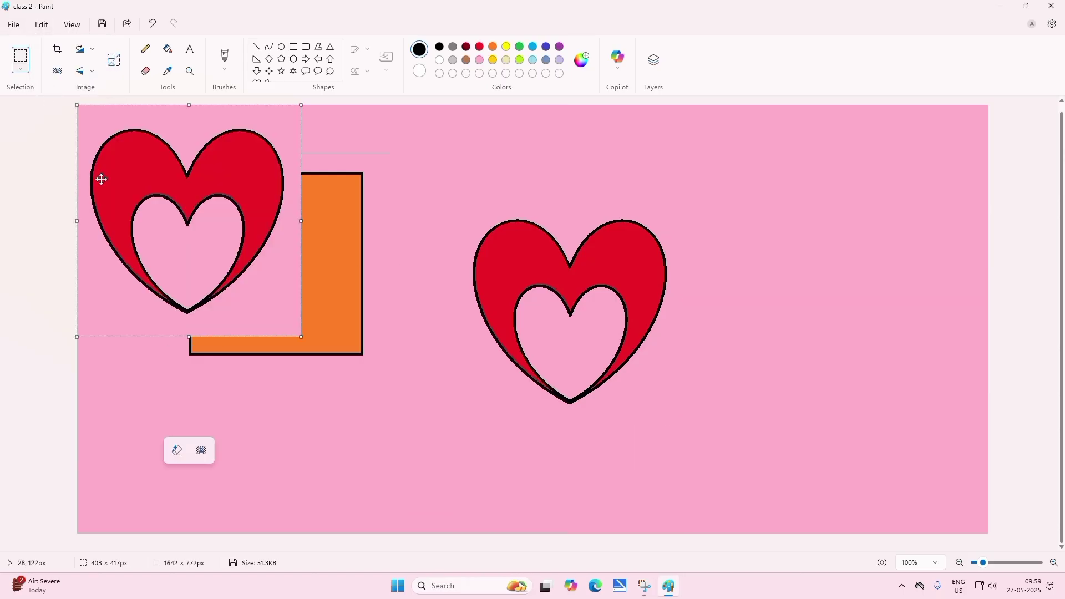
pyautogui.moveTo(155, 199); pyautogui.dragTo(805, 378)
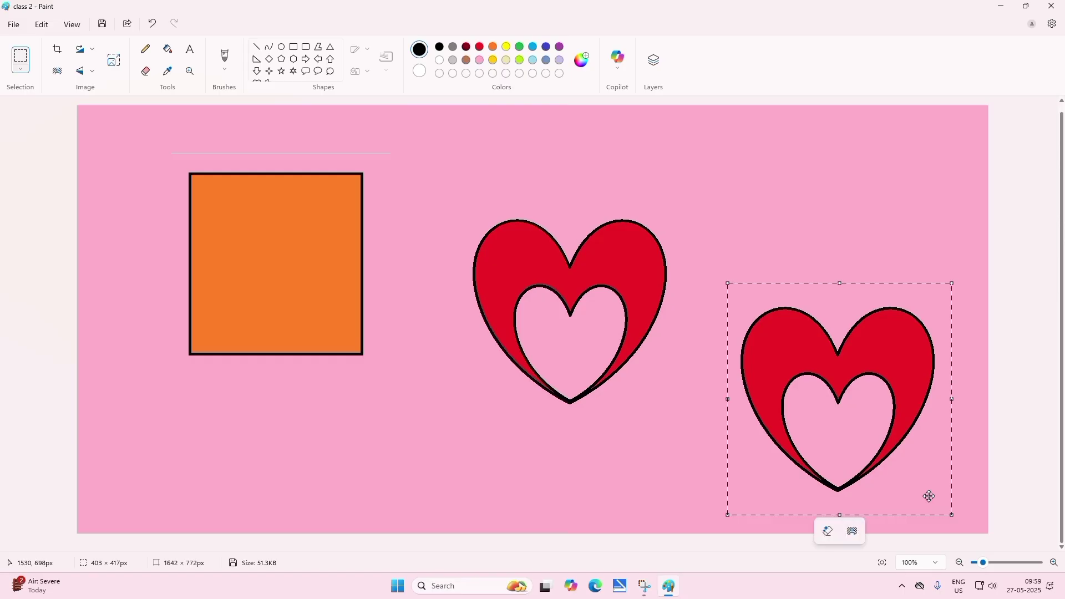
pyautogui.moveTo(952, 515); pyautogui.dragTo(805, 347)
pyautogui.moveTo(754, 310); pyautogui.dragTo(560, 341)
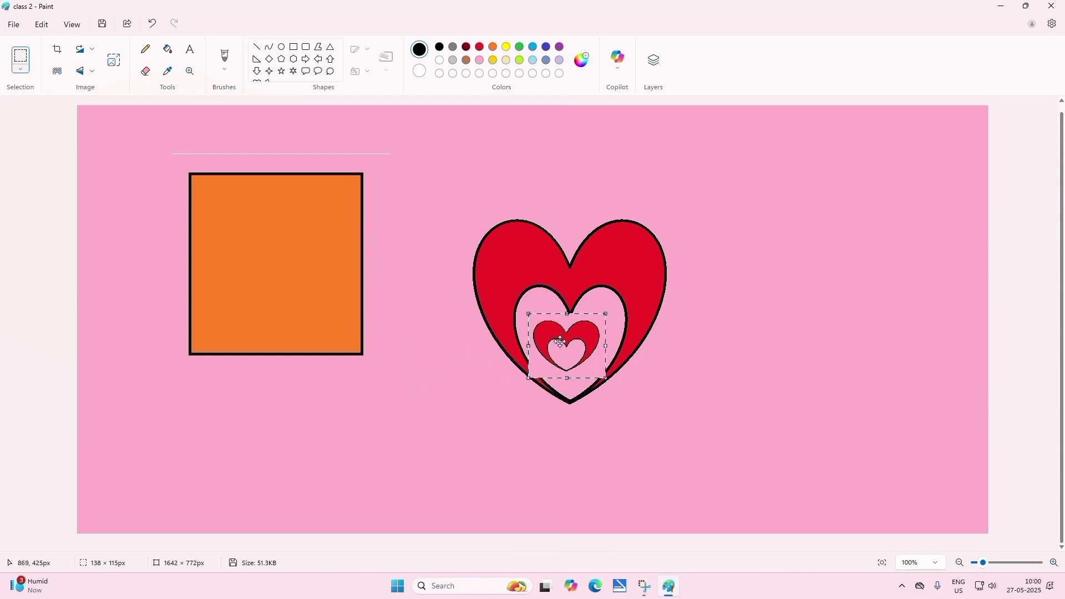
# Step: Toggle transparent selection, move the small heart to the empty area right of the large heart, and deselect it
pyautogui.click(22, 69)
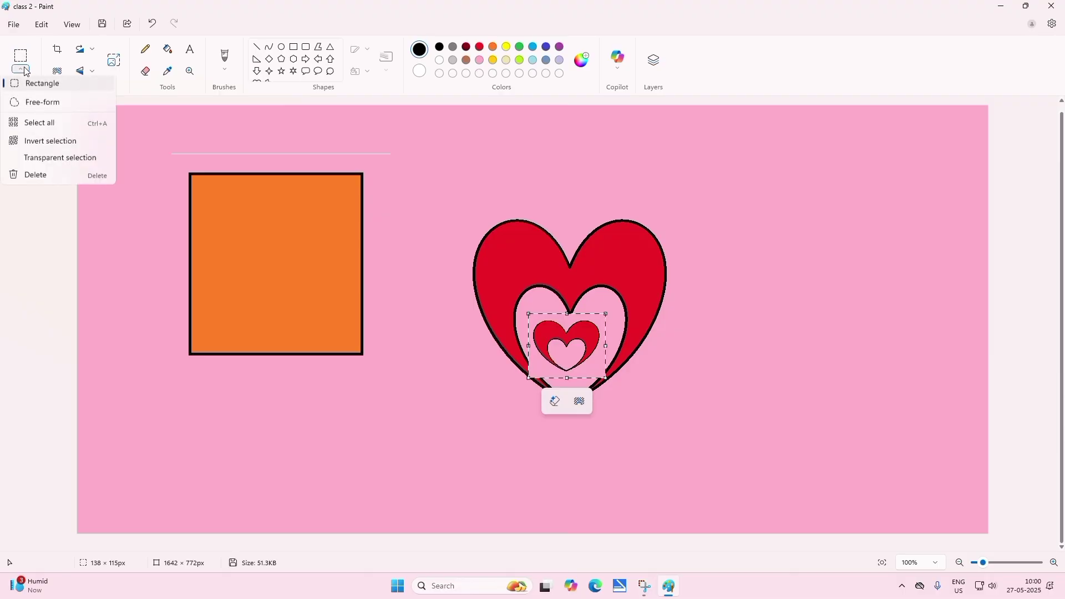
pyautogui.click(31, 162)
pyautogui.moveTo(533, 350); pyautogui.dragTo(401, 419)
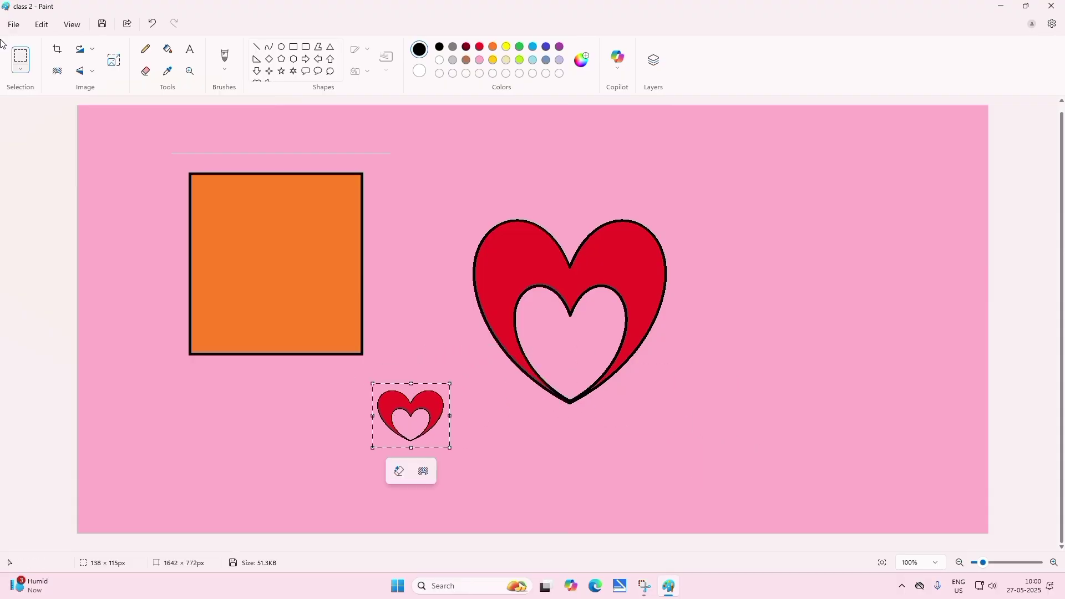
pyautogui.click(21, 69)
pyautogui.click(387, 367)
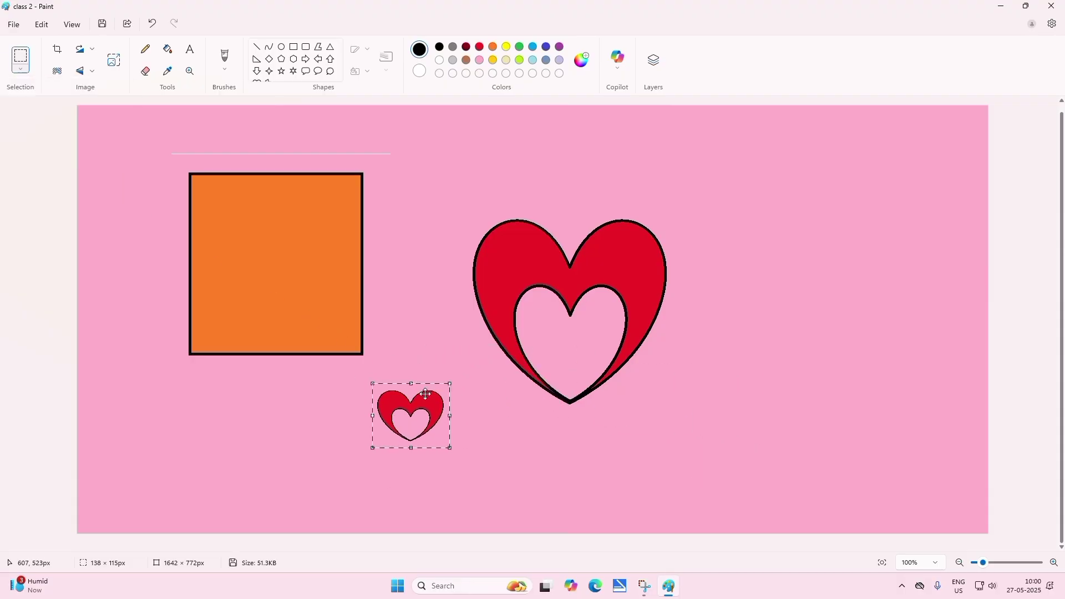
pyautogui.moveTo(399, 407); pyautogui.dragTo(749, 396)
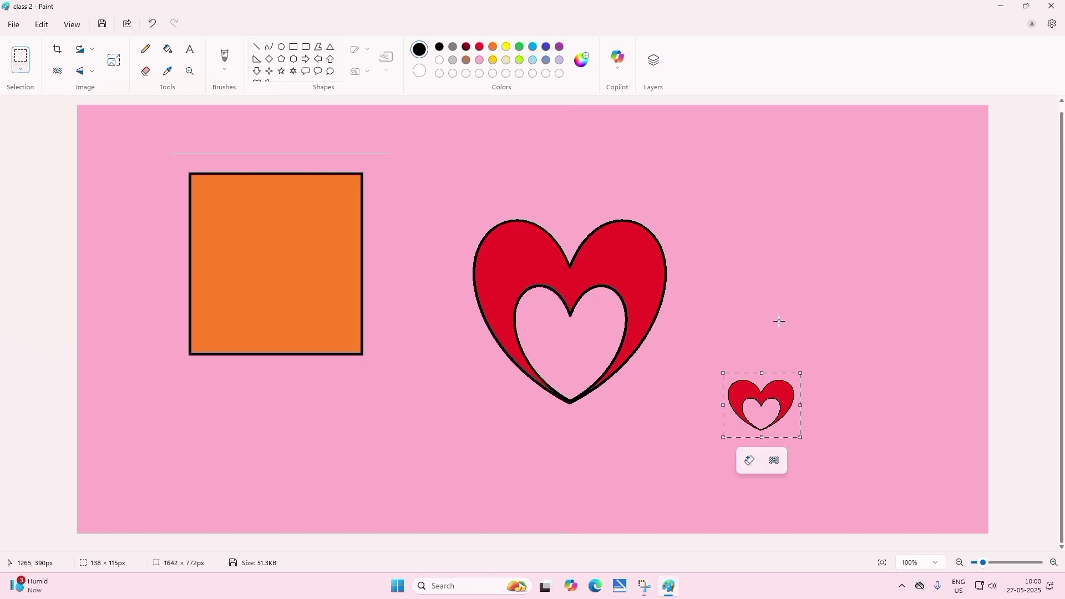
pyautogui.click(779, 321)
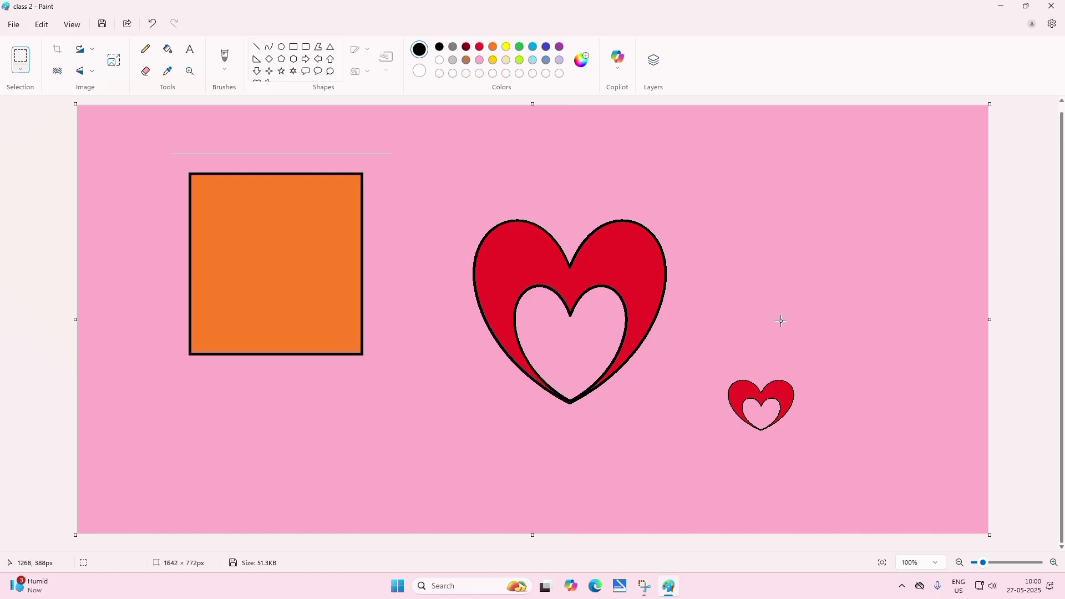
pyautogui.click(62, 27)
pyautogui.click(40, 29)
pyautogui.click(41, 26)
pyautogui.click(41, 26)
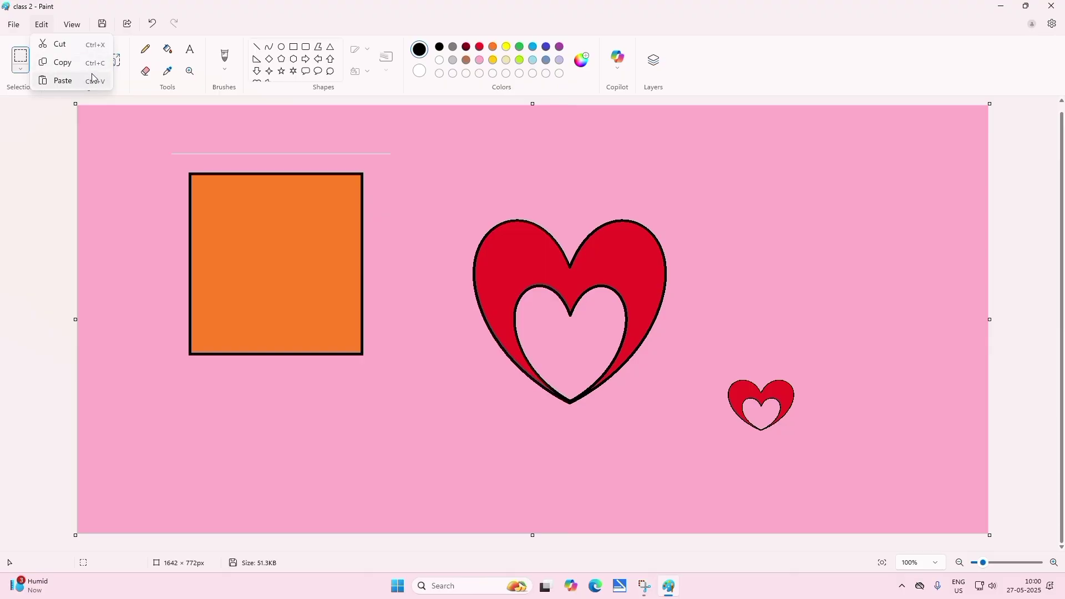
# Step: Zoom in on the picture near the tip of the large heart, up to 160%
pyautogui.click(71, 25)
pyautogui.click(72, 25)
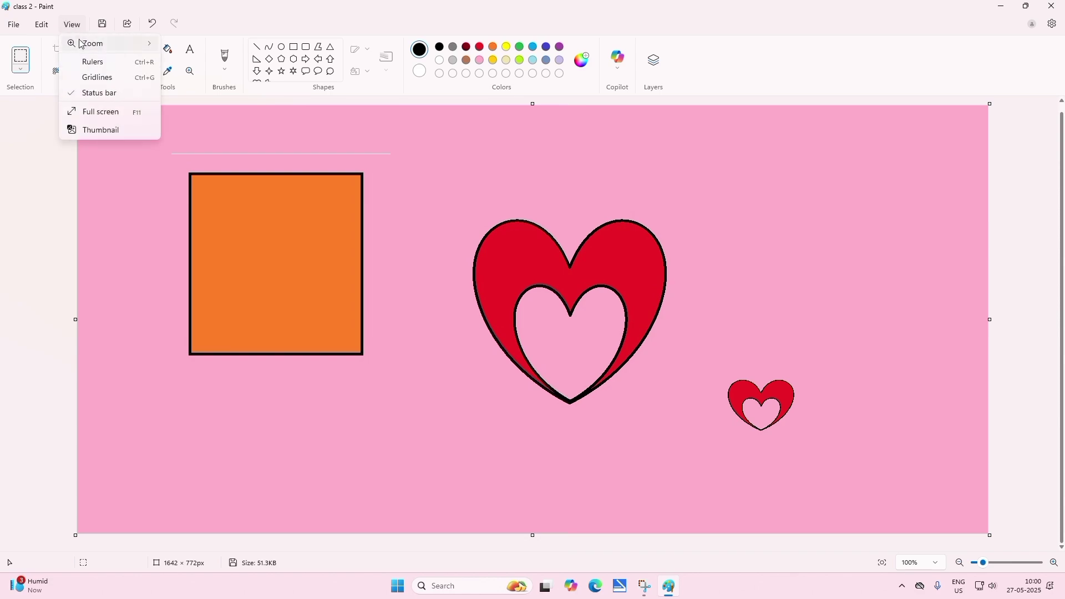
pyautogui.moveTo(81, 44)
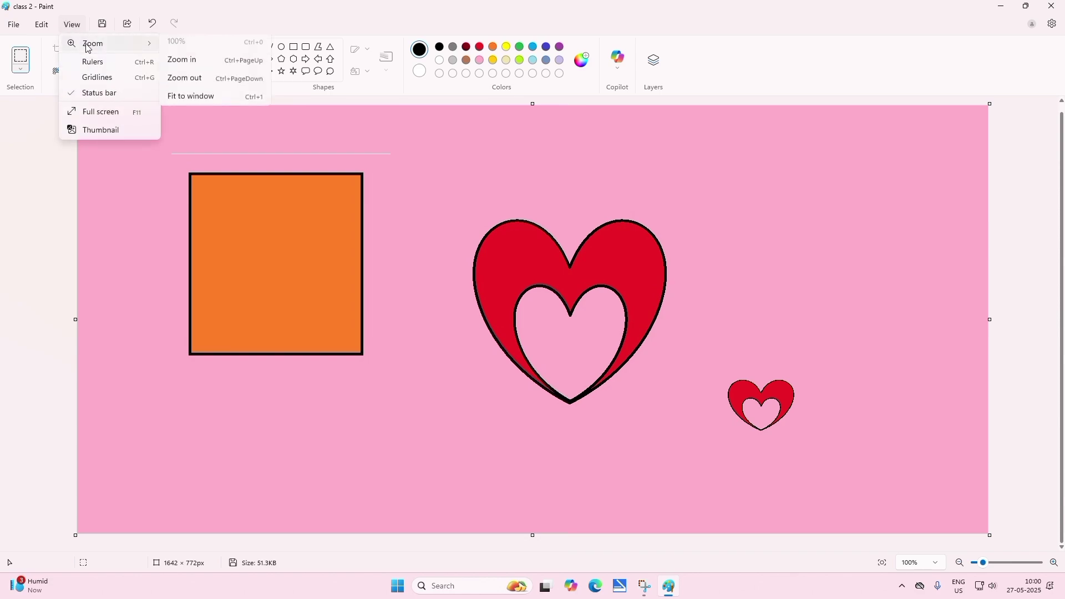
pyautogui.click(183, 65)
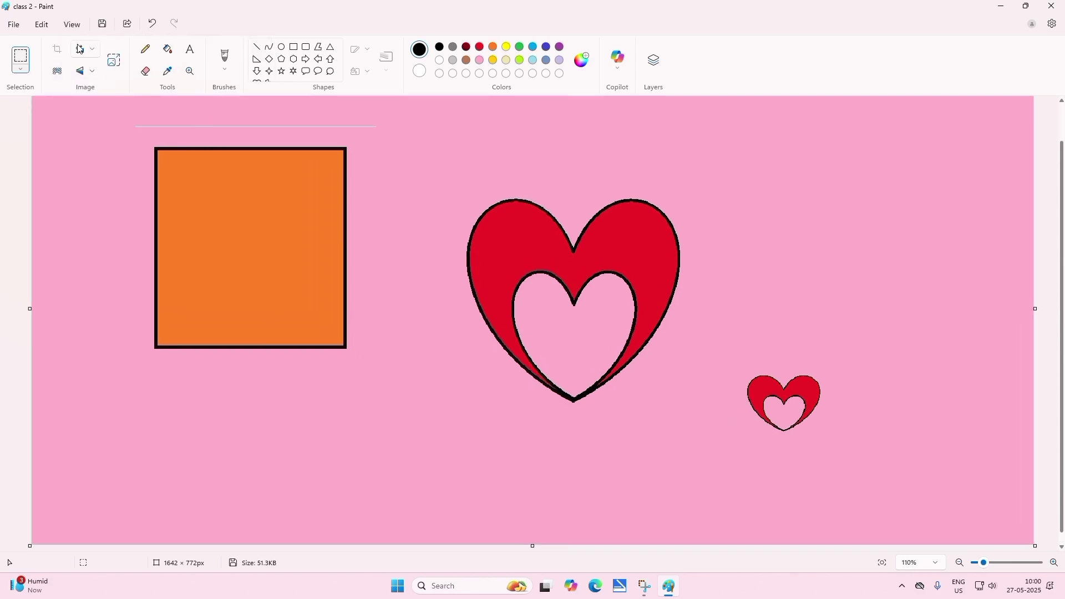
pyautogui.click(189, 73)
pyautogui.click(587, 395)
pyautogui.click(525, 356)
pyautogui.click(524, 355)
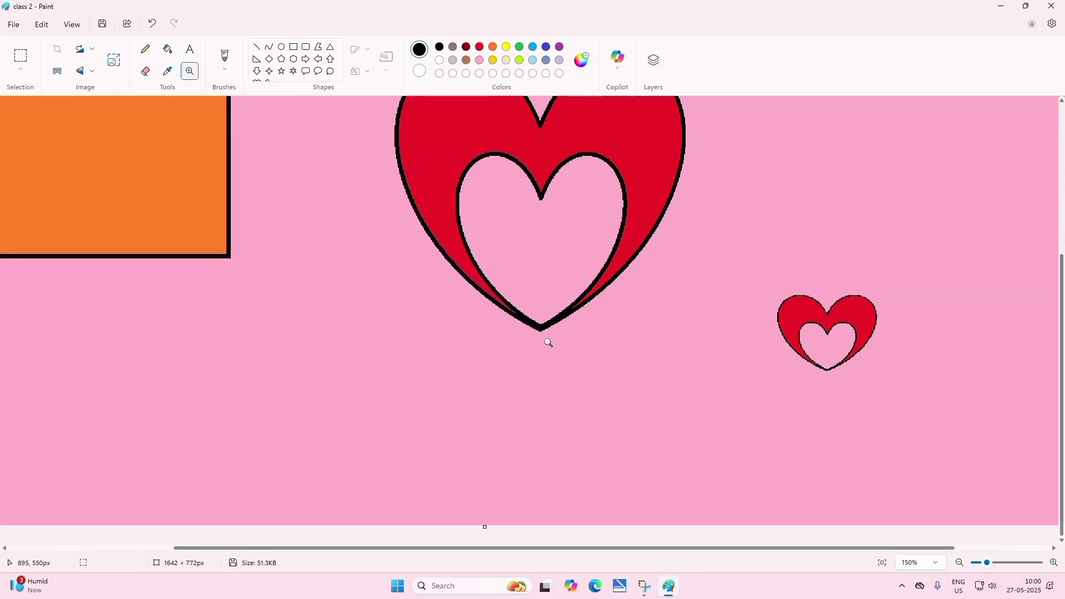
pyautogui.click(527, 350)
# Step: Zoom the picture back out in steps to 140%
pyautogui.click(72, 25)
pyautogui.moveTo(78, 43)
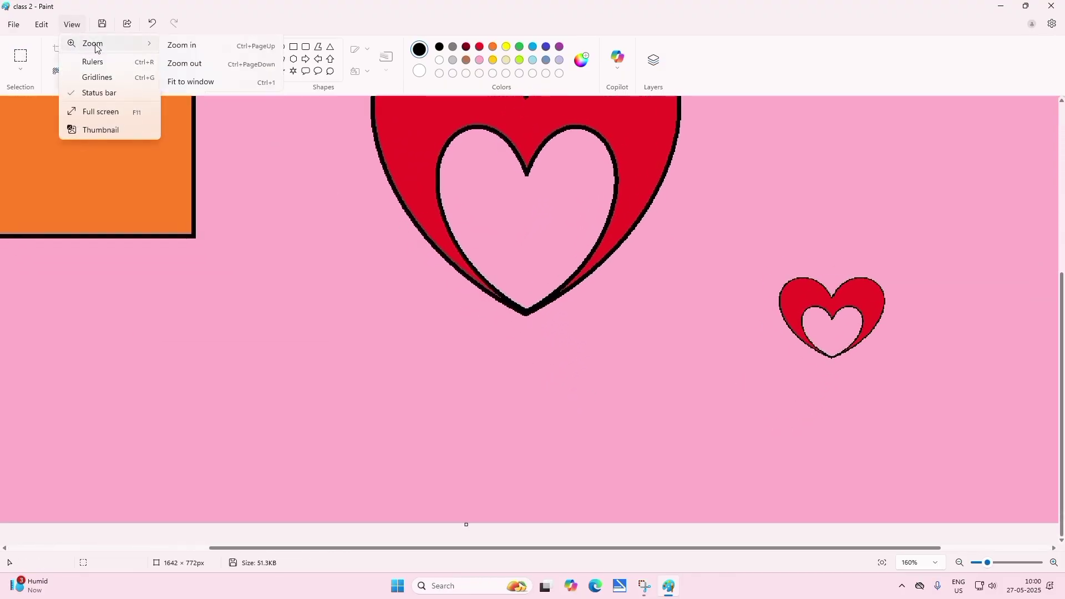
pyautogui.click(197, 83)
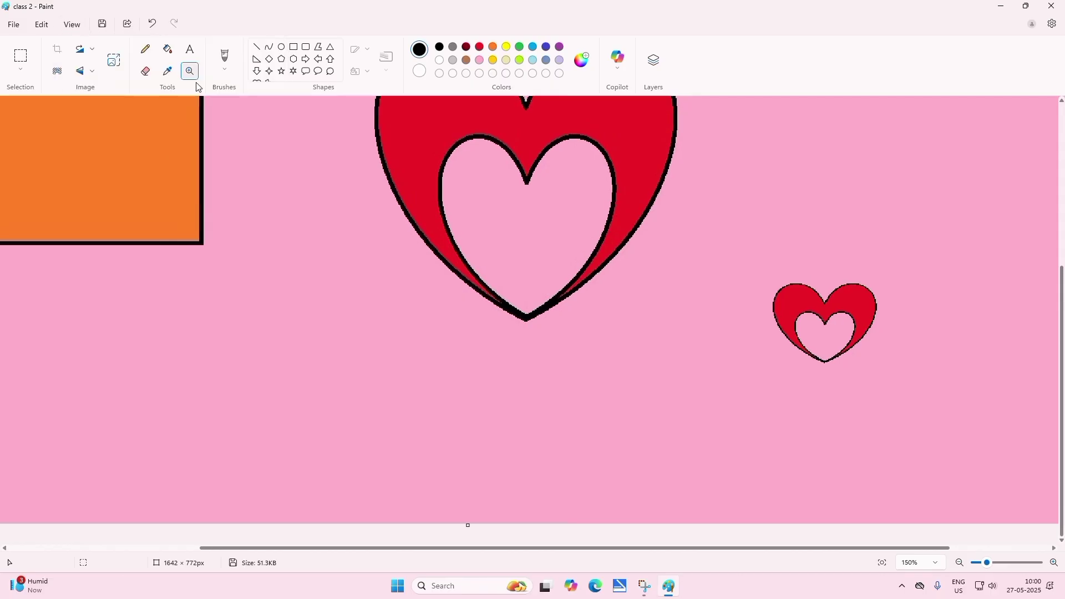
pyautogui.click(69, 25)
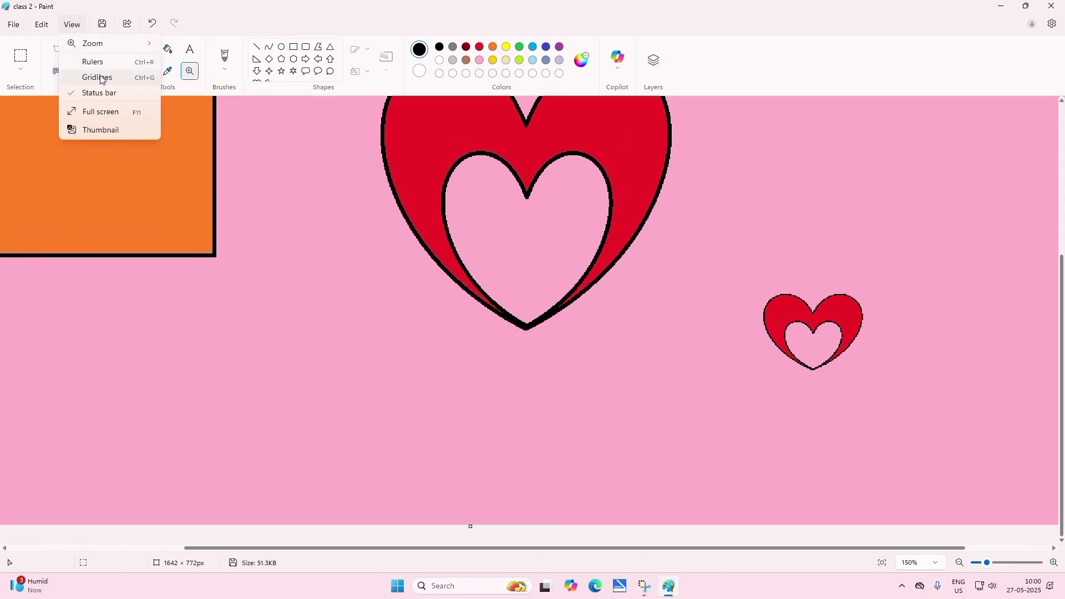
pyautogui.moveTo(78, 43)
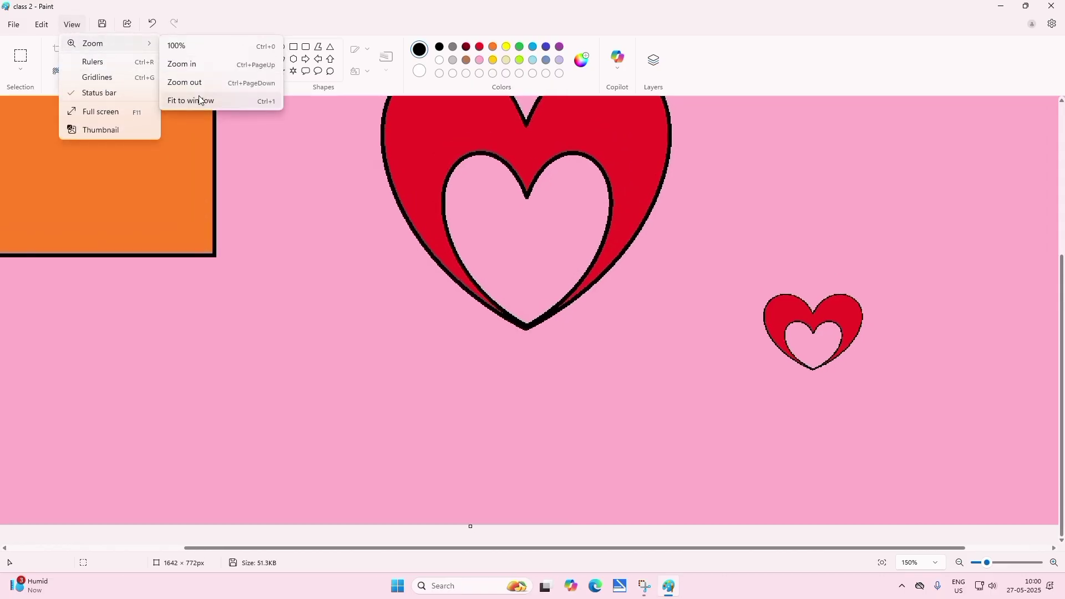
pyautogui.click(195, 84)
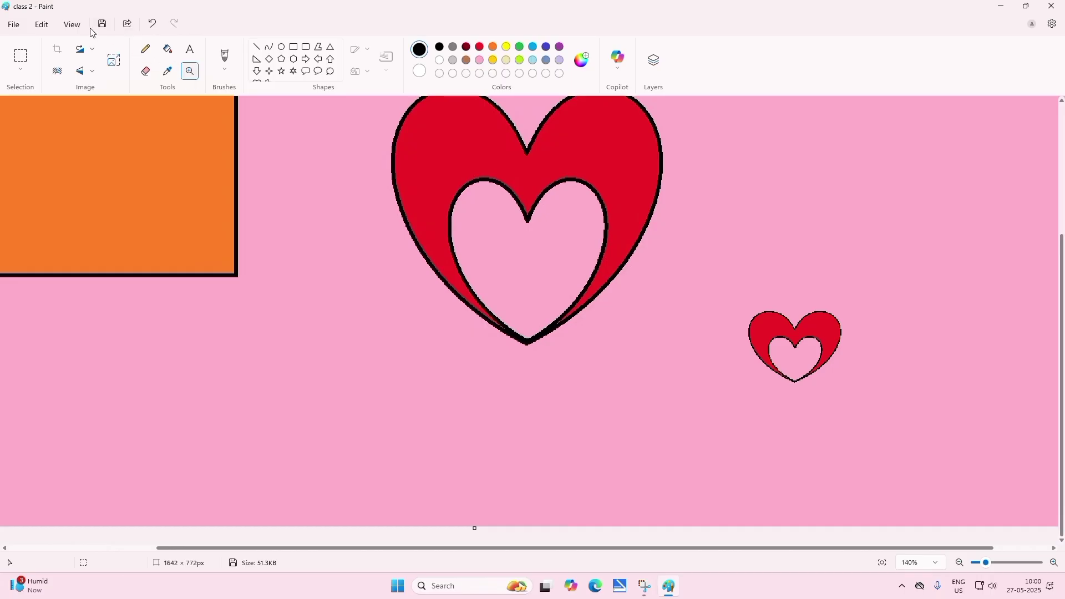
# Step: Show the rulers around the canvas and magnify the orange square's area to 150%
pyautogui.click(71, 25)
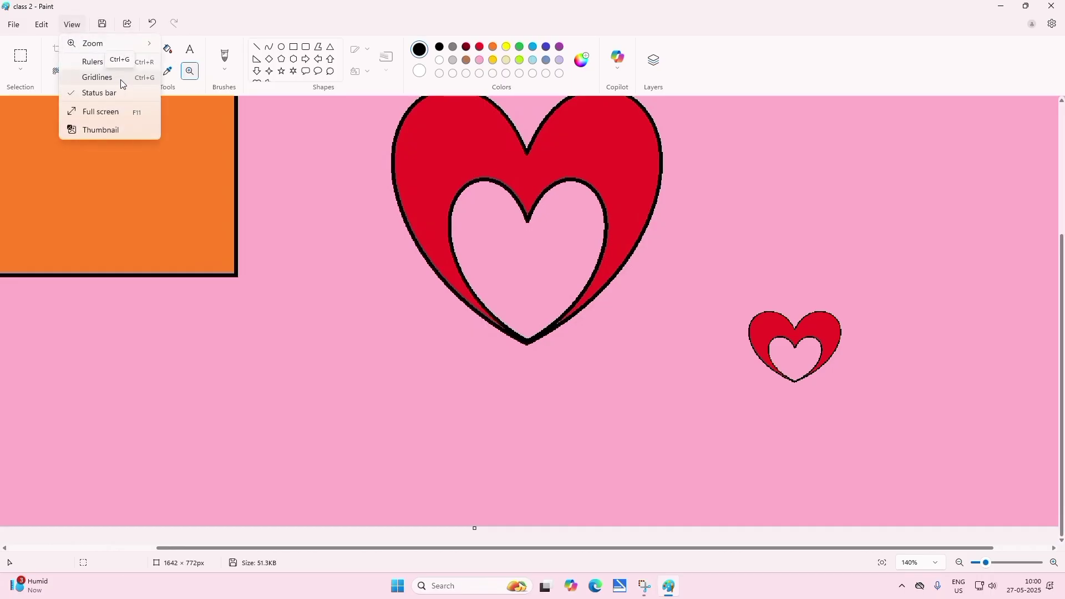
pyautogui.click(87, 62)
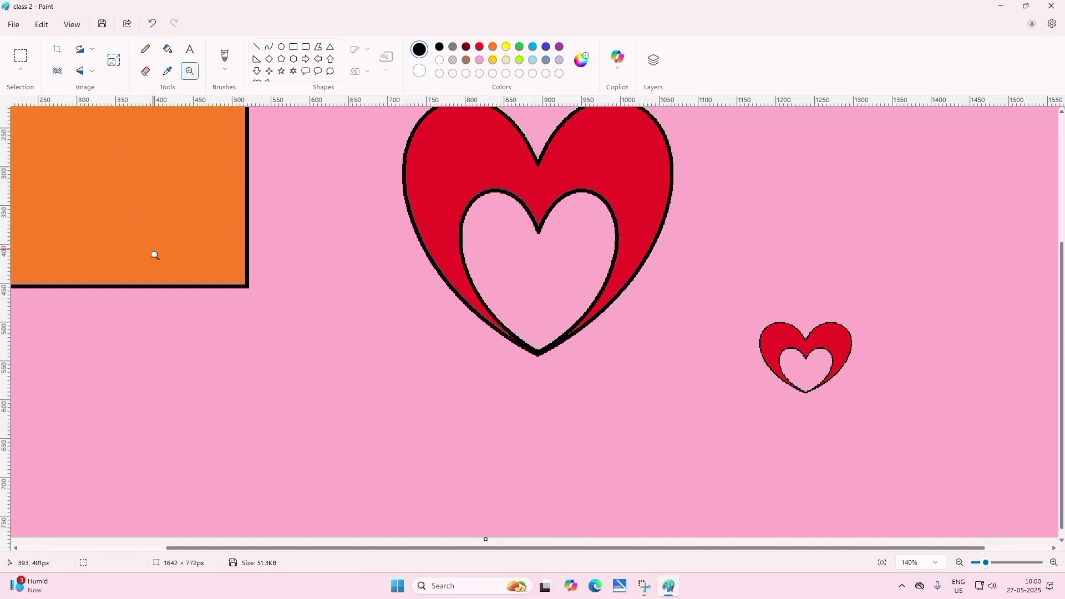
pyautogui.click(83, 206)
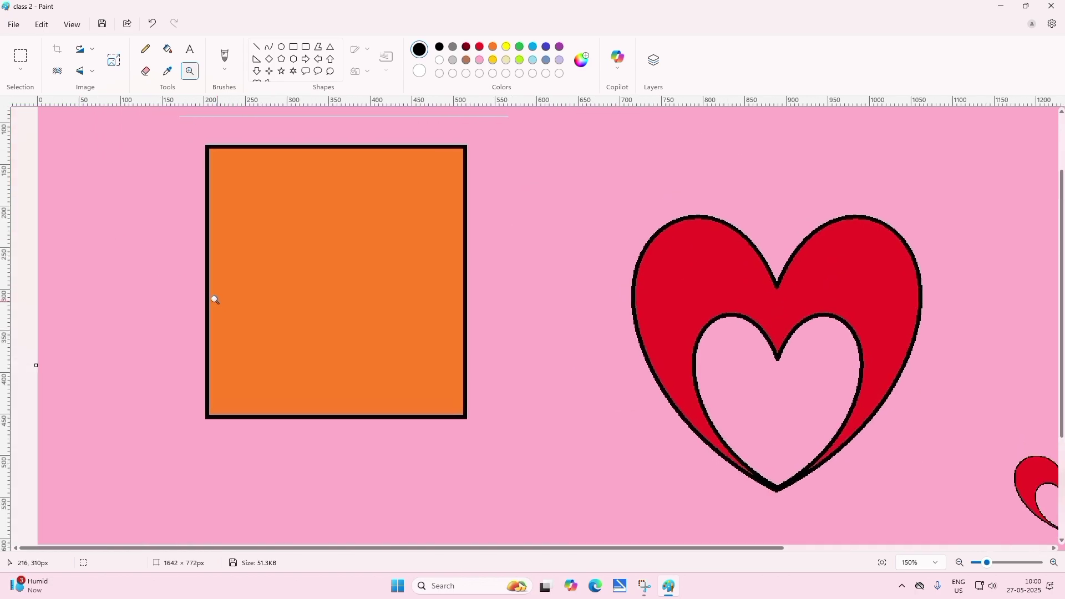
# Step: Zoom in to 160% and draw a rectangle outline about 201 × 199 px from the canvas's upper-left corner
pyautogui.click(150, 192)
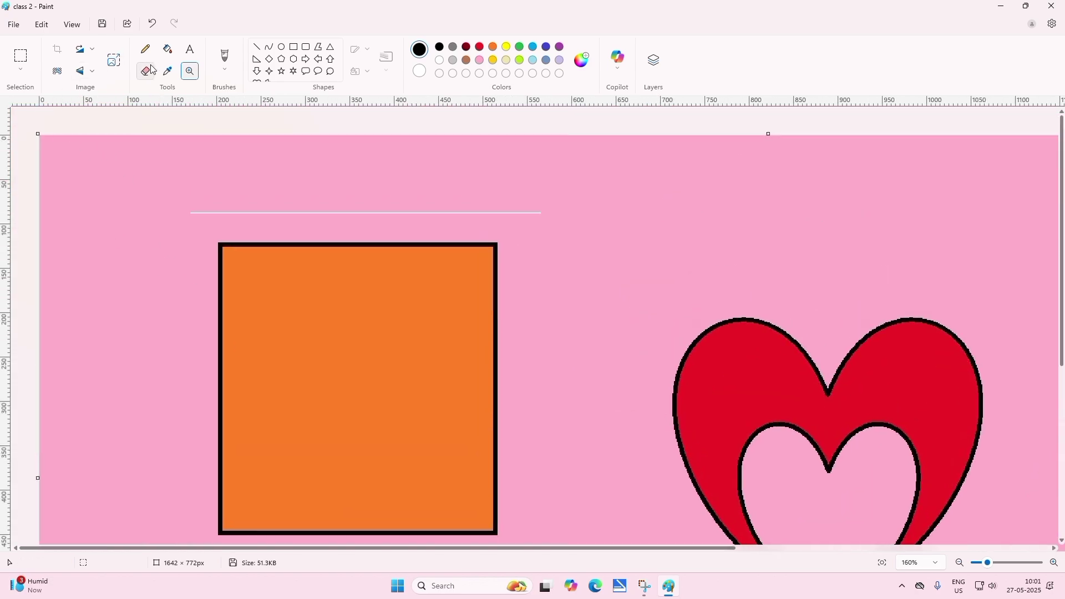
pyautogui.click(190, 71)
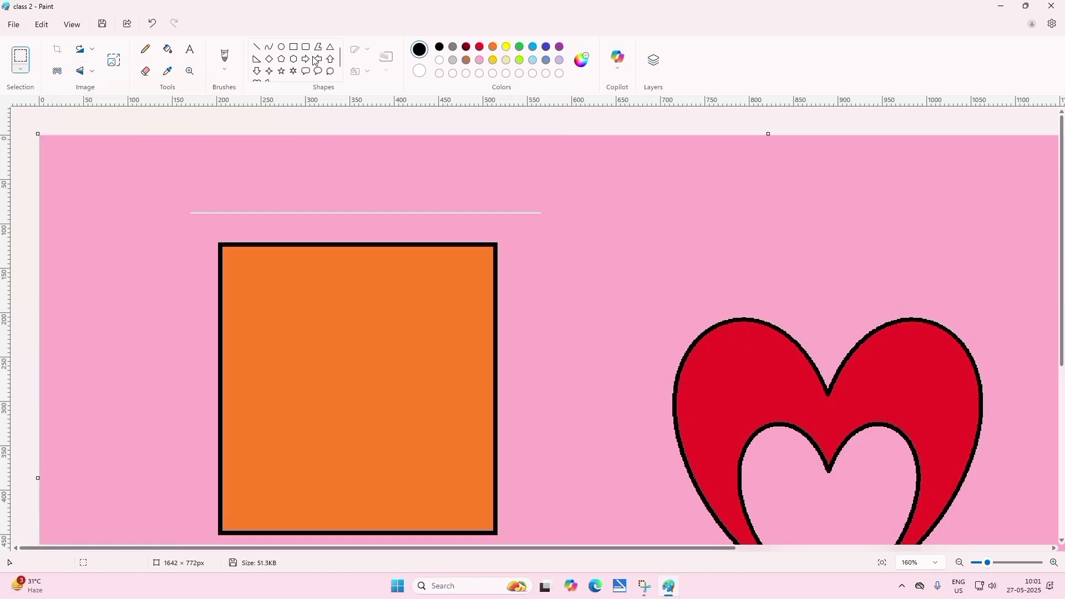
pyautogui.click(294, 48)
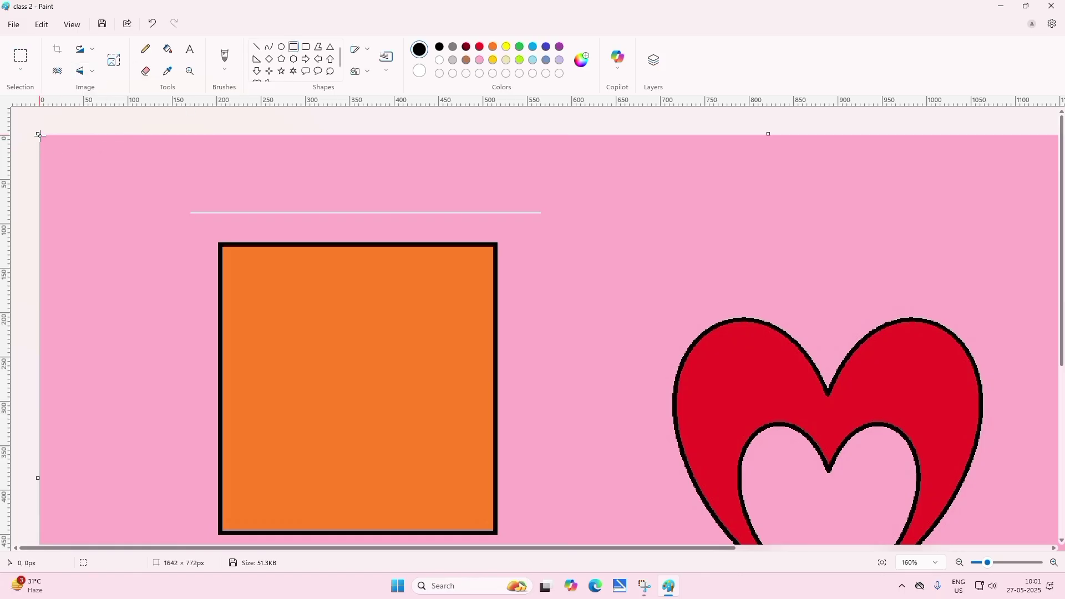
pyautogui.moveTo(40, 136)
pyautogui.mouseDown()
pyautogui.moveTo(143, 196)
pyautogui.moveTo(221, 136)
pyautogui.moveTo(209, 242)
pyautogui.moveTo(219, 314)
pyautogui.mouseUp()
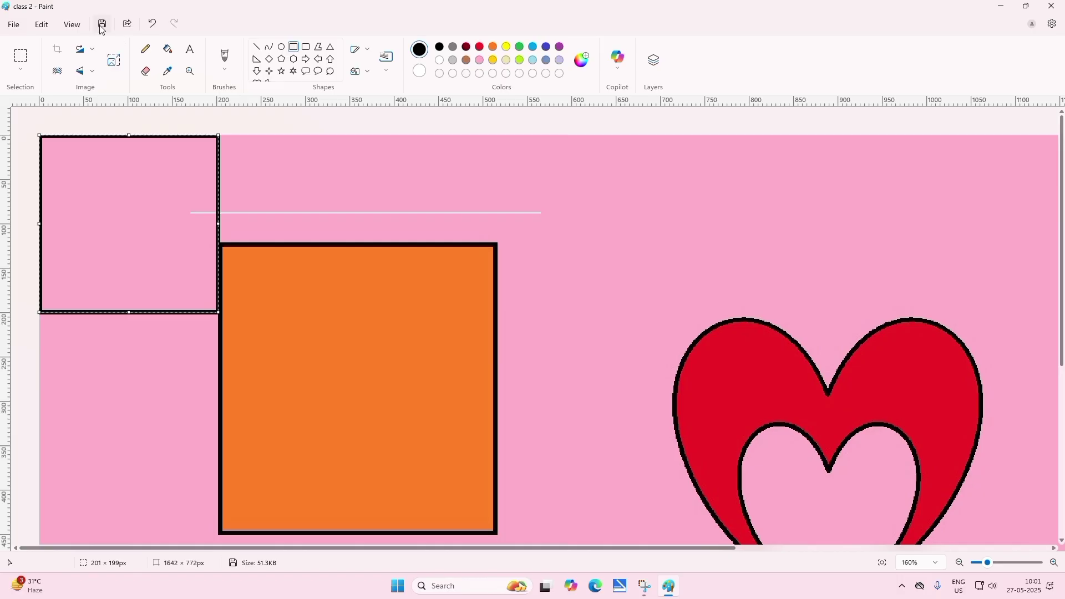
# Step: Show the gridlines and draw a small rectangle about 80 × 66 px above the gap between the orange square and the large heart
pyautogui.click(72, 24)
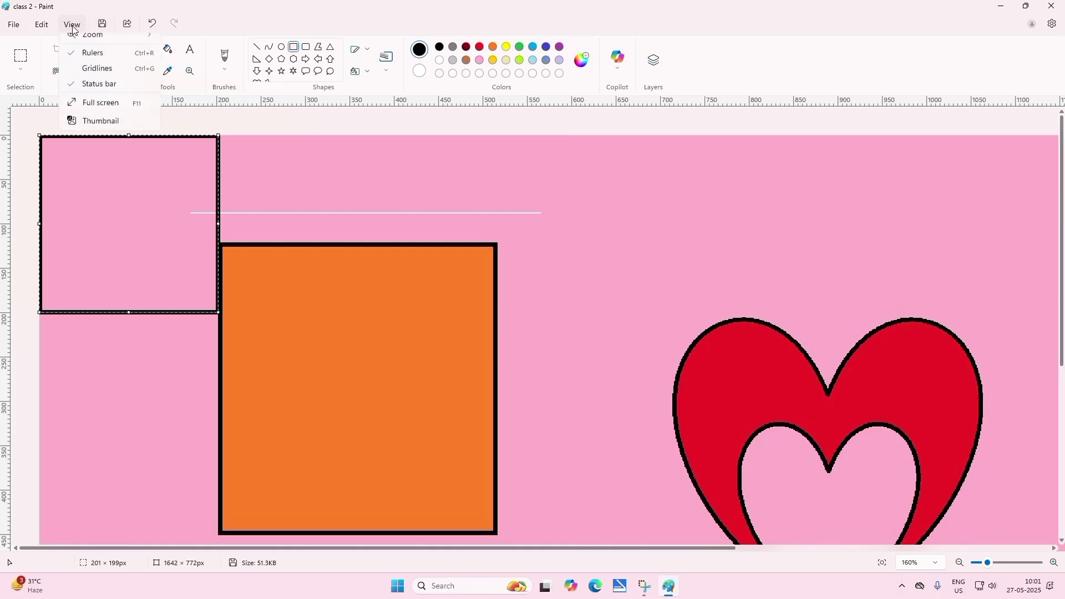
pyautogui.click(98, 79)
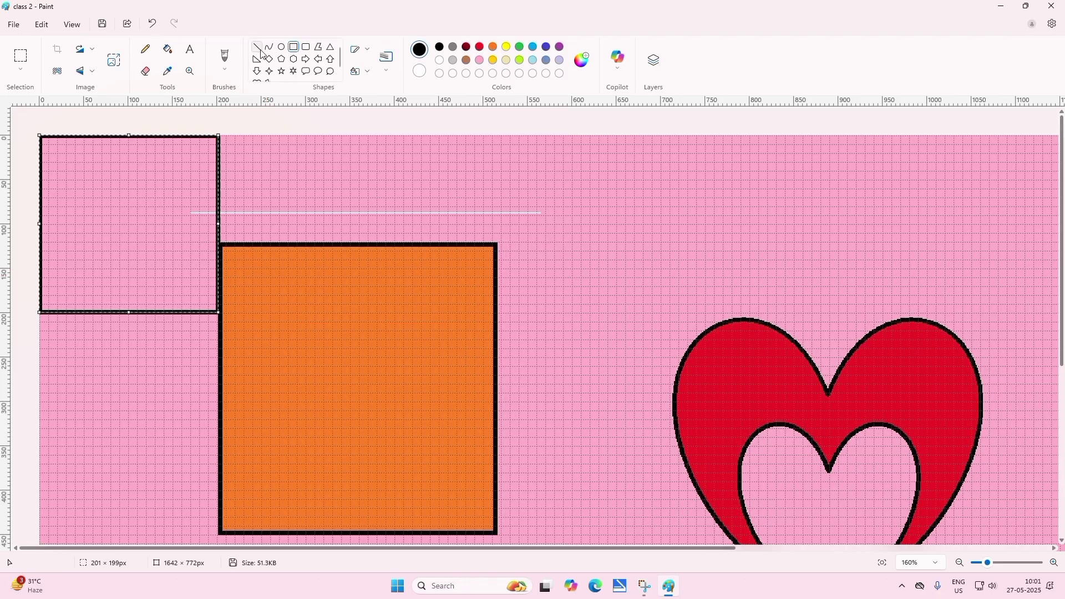
pyautogui.click(293, 48)
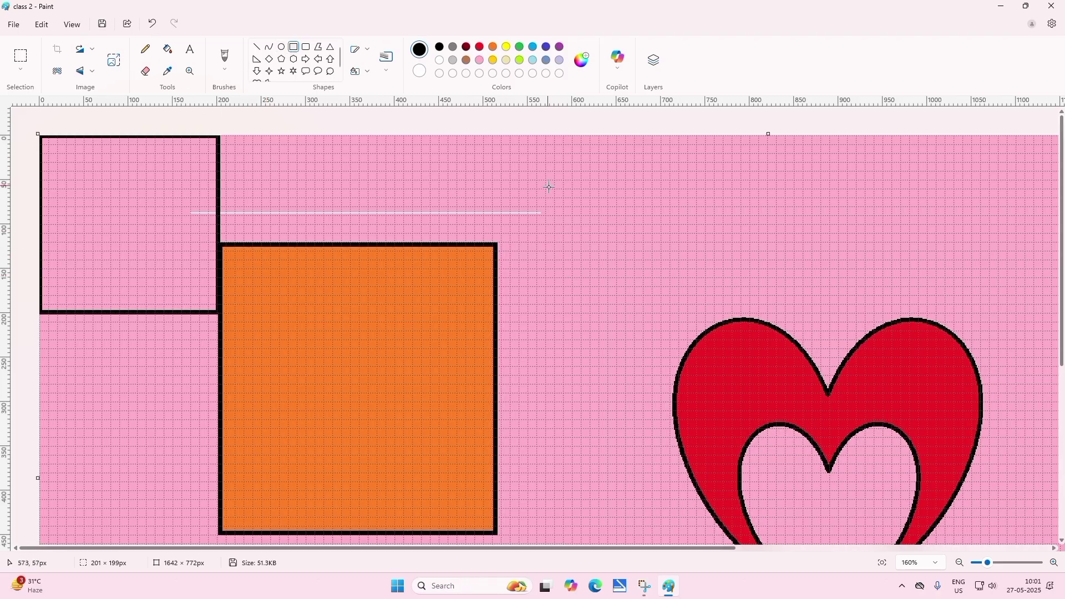
pyautogui.moveTo(546, 180)
pyautogui.mouseDown()
pyautogui.moveTo(580, 192)
pyautogui.moveTo(619, 240)
pyautogui.mouseUp()
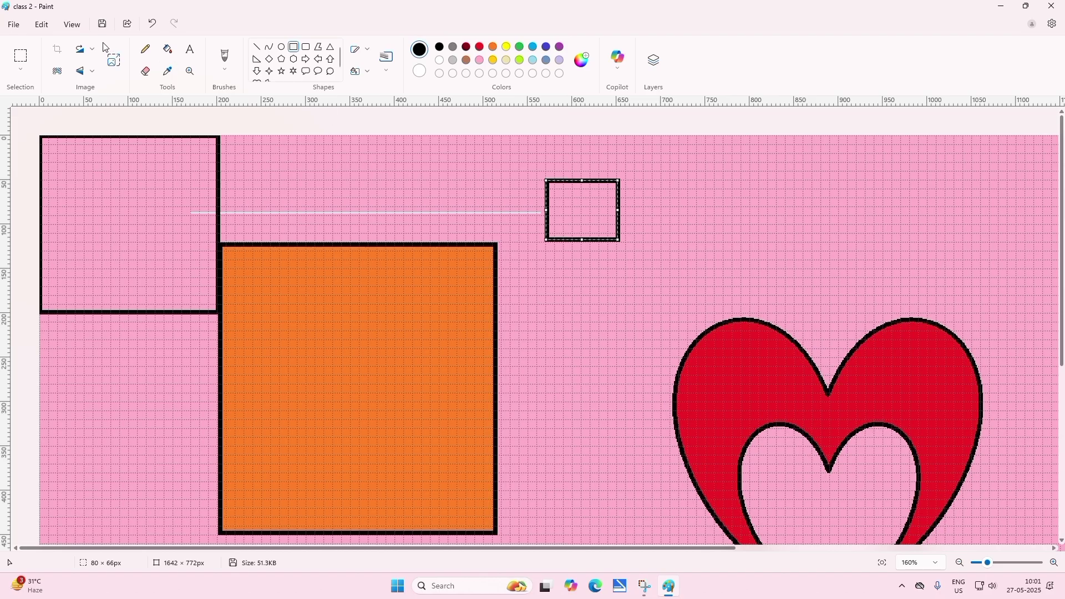
pyautogui.click(41, 24)
pyautogui.click(55, 61)
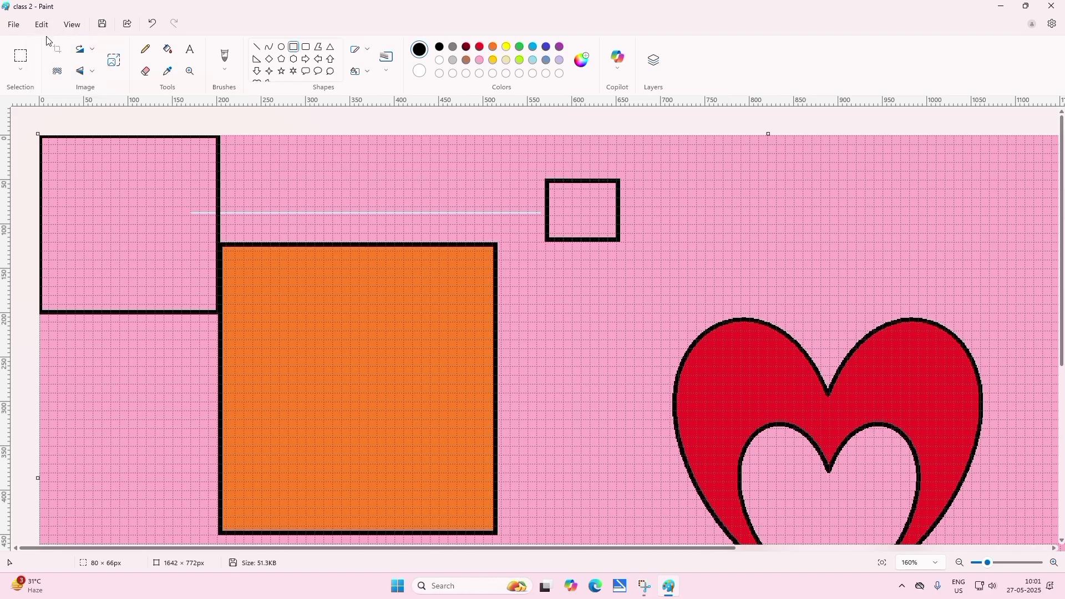
pyautogui.click(41, 25)
pyautogui.hotkey('ctrl', 'a')
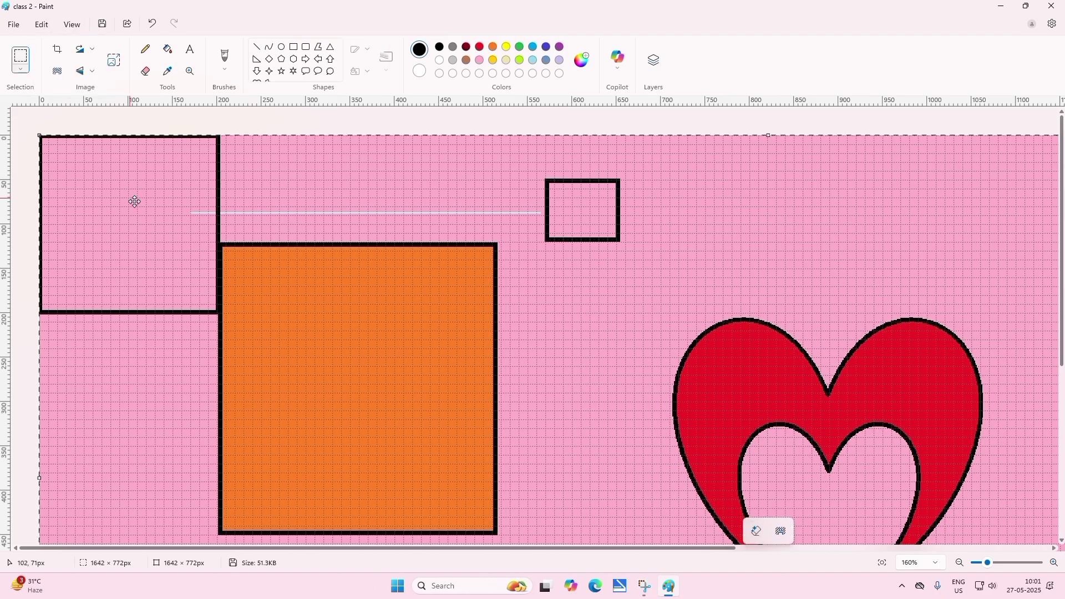
pyautogui.click(67, 29)
pyautogui.click(42, 25)
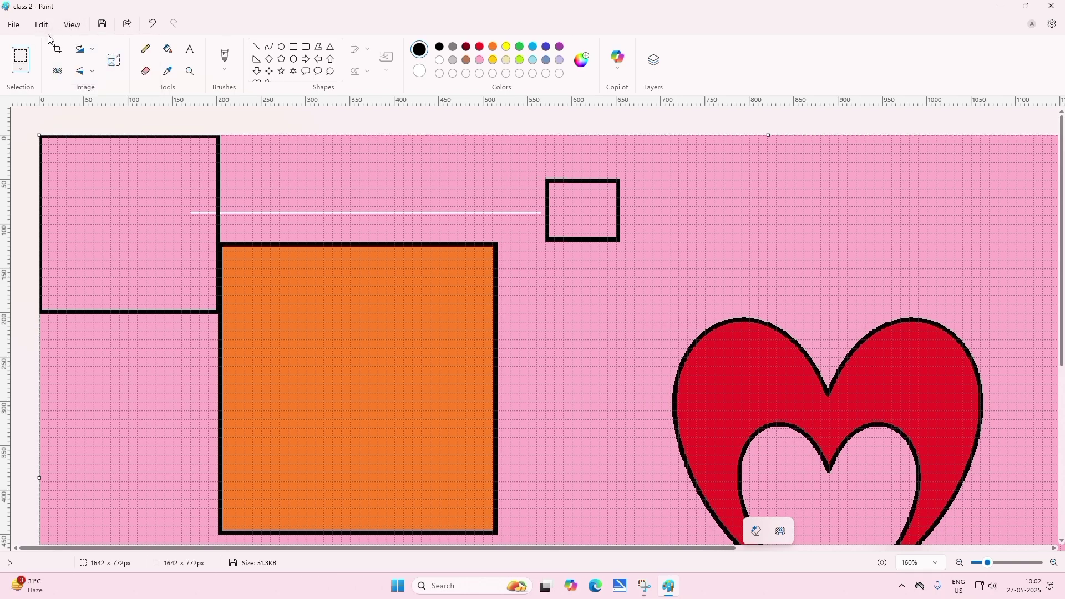
pyautogui.click(42, 25)
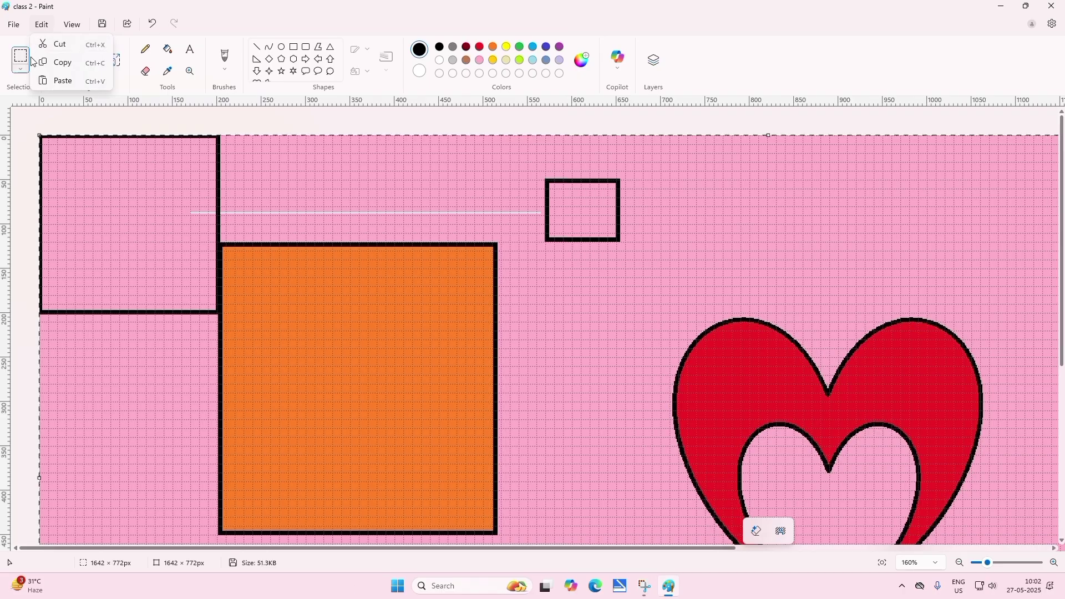
pyautogui.click(525, 181)
pyautogui.click(541, 135)
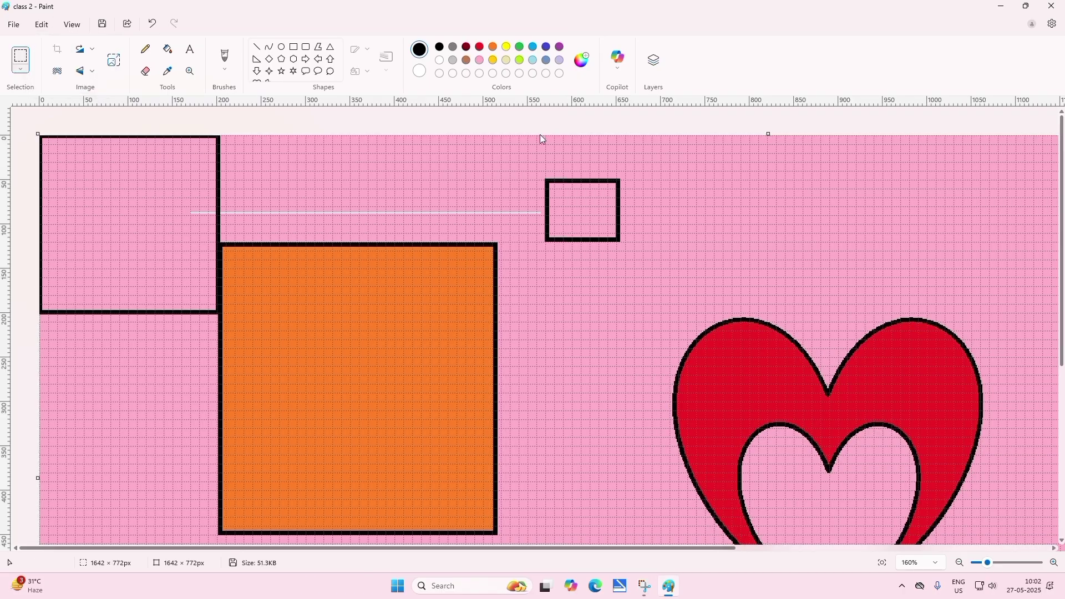
# Step: Copy the small rectangle, paste it, place the copy above the large heart's right lobe, and deselect it
pyautogui.moveTo(539, 176); pyautogui.dragTo(633, 248)
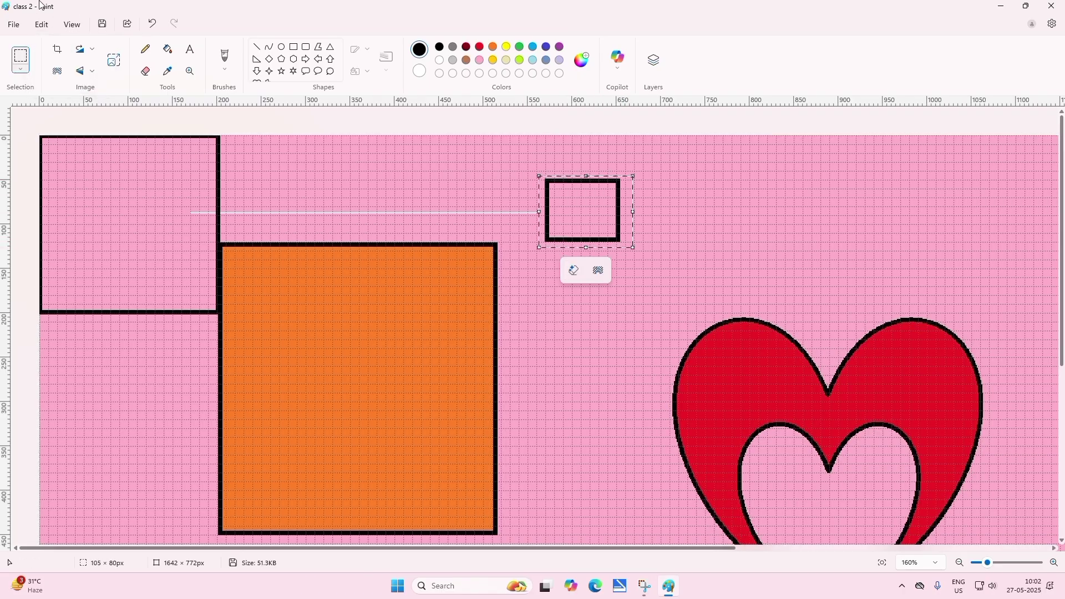
pyautogui.click(45, 25)
pyautogui.click(53, 61)
pyautogui.click(40, 25)
pyautogui.click(51, 81)
pyautogui.moveTo(86, 166); pyautogui.dragTo(753, 210)
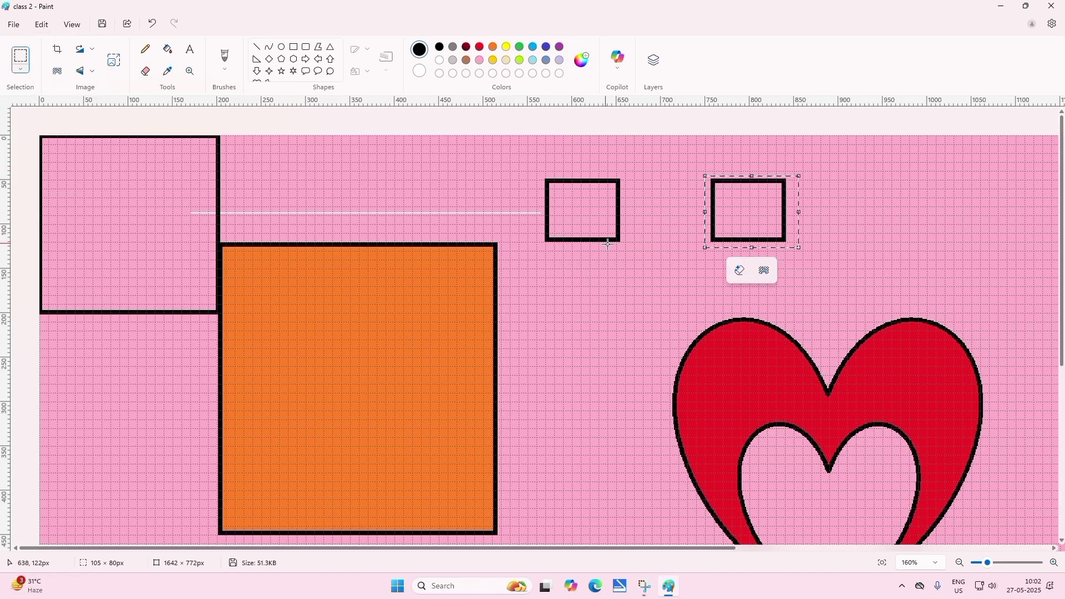
pyautogui.moveTo(735, 221); pyautogui.dragTo(945, 224)
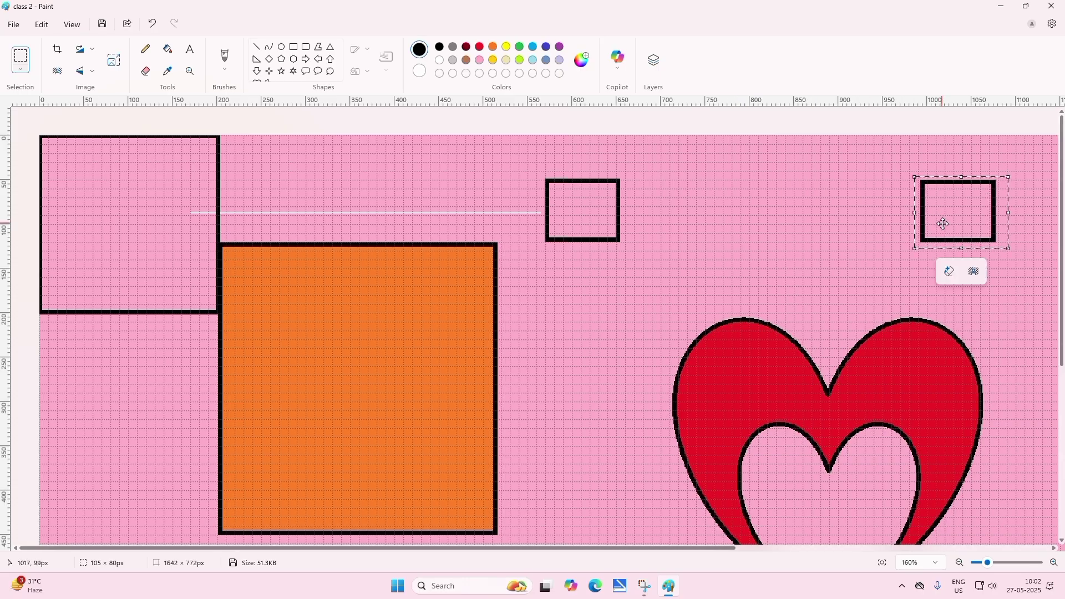
pyautogui.click(695, 270)
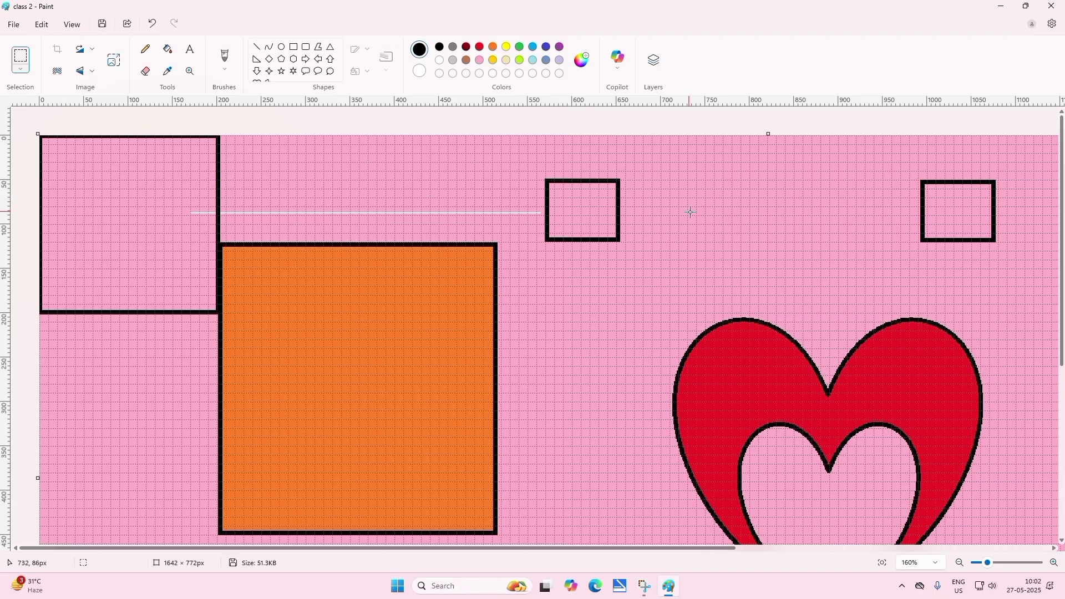
# Step: Hide the gridlines and the status bar
pyautogui.click(64, 29)
pyautogui.click(87, 76)
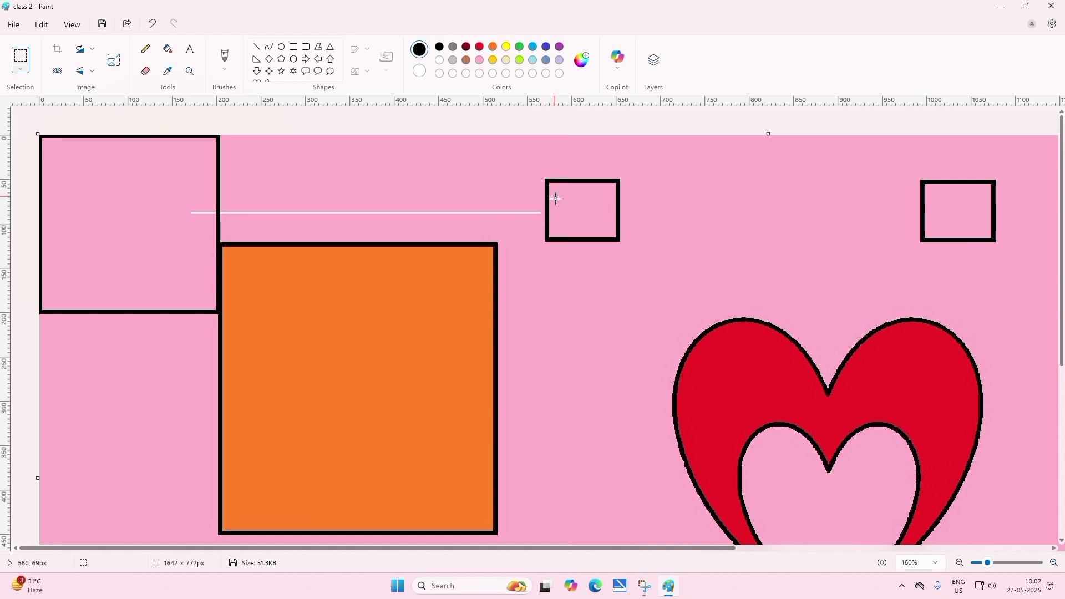
pyautogui.click(72, 24)
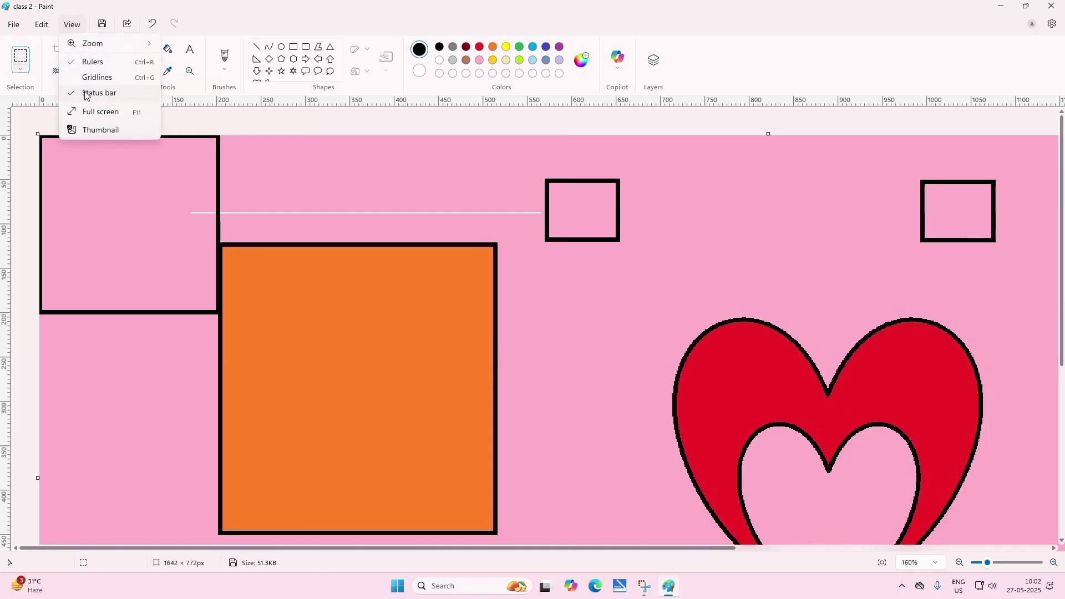
pyautogui.click(87, 94)
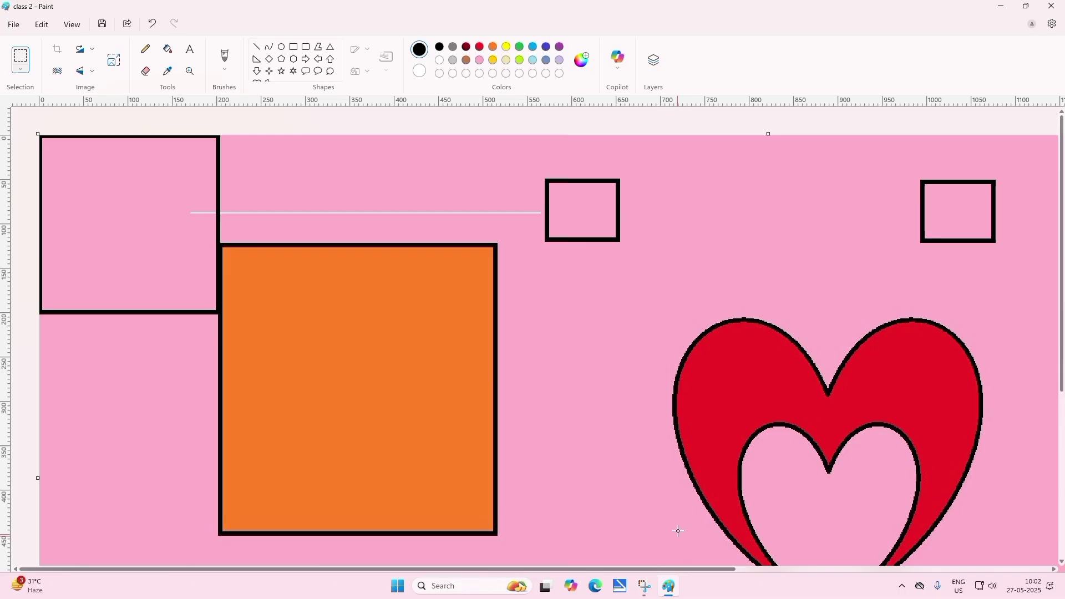
# Step: Leave the class 2 picture for a blank untitled one and zoom the empty canvas out to 70%
pyautogui.scroll(-5, 597, 444)
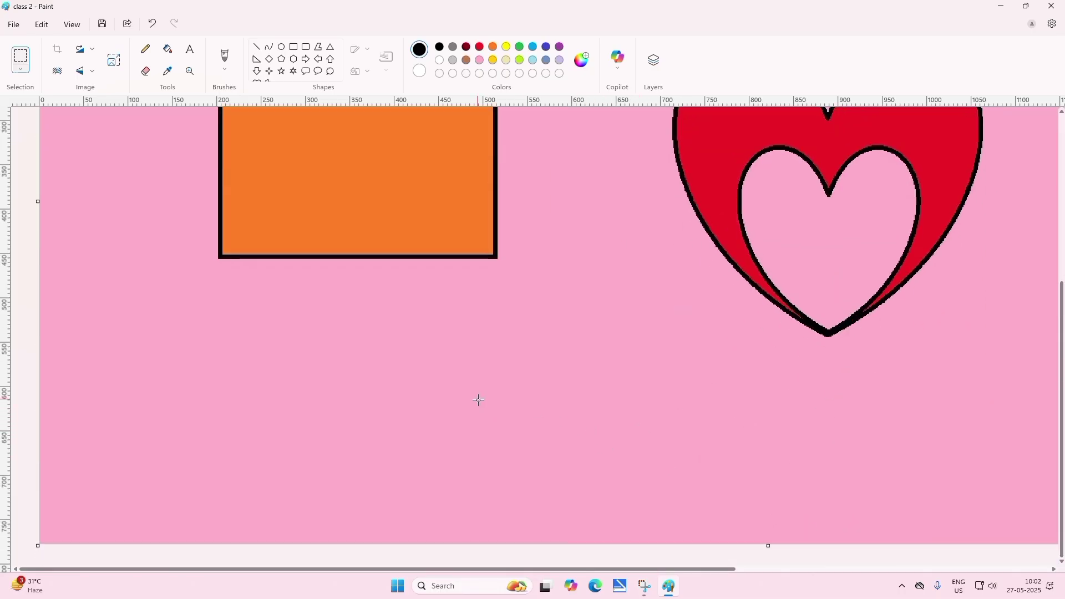
pyautogui.hotkey('alt', 'F4')
pyautogui.click(542, 327)
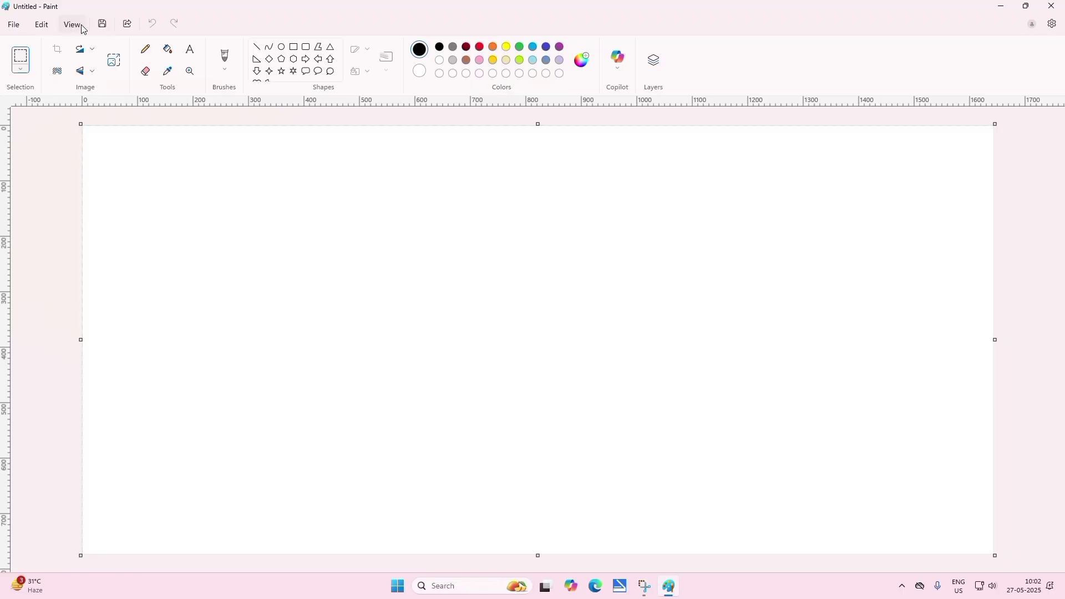
pyautogui.click(191, 71)
pyautogui.rightClick(206, 180)
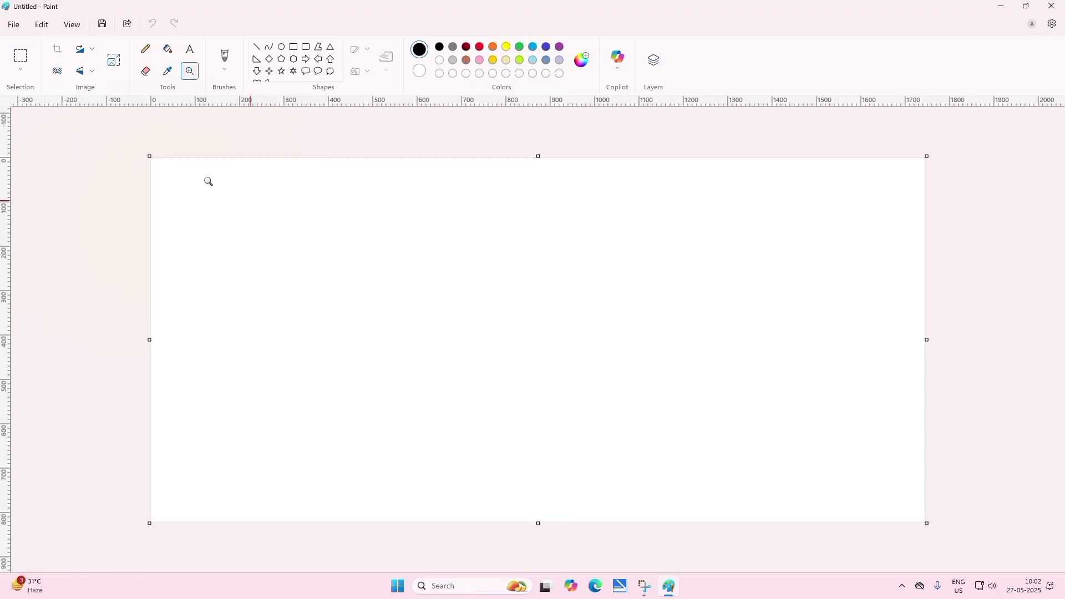
# Step: Hide the rulers and show the status bar again
pyautogui.click(72, 25)
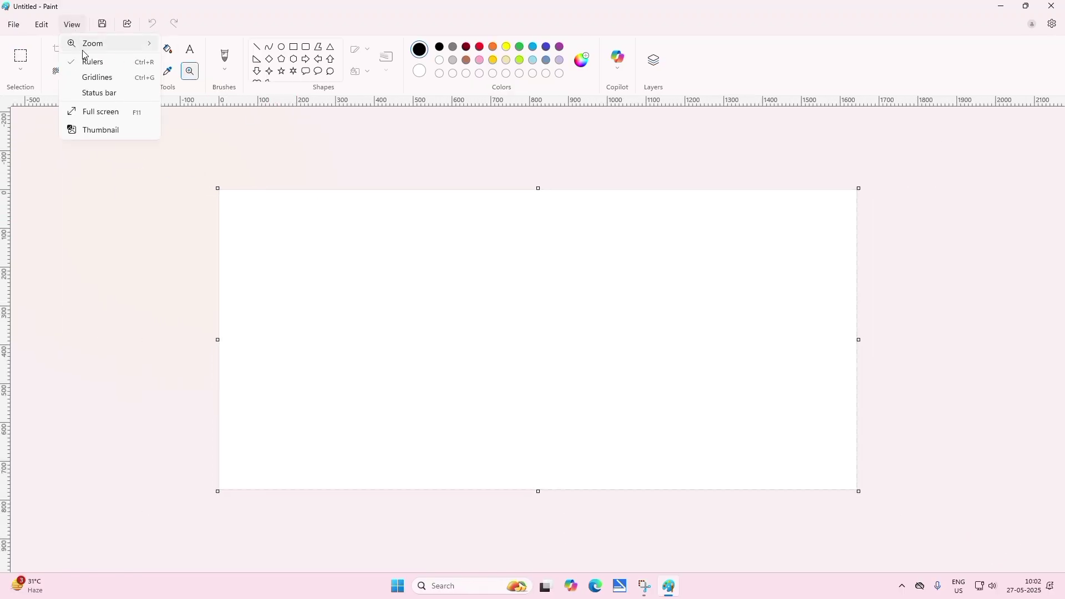
pyautogui.click(89, 63)
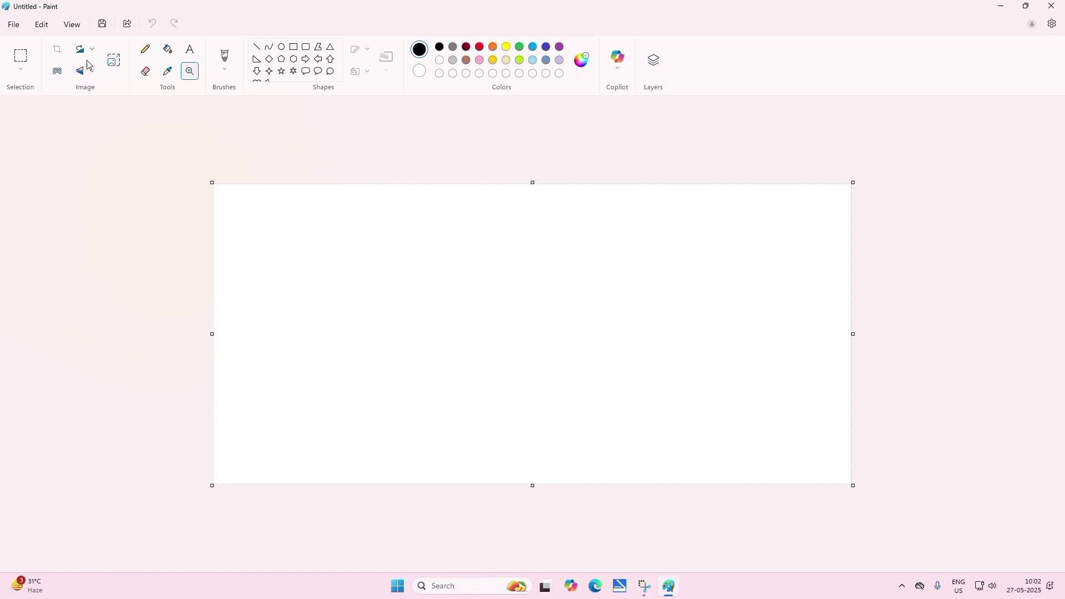
pyautogui.click(74, 29)
pyautogui.click(90, 91)
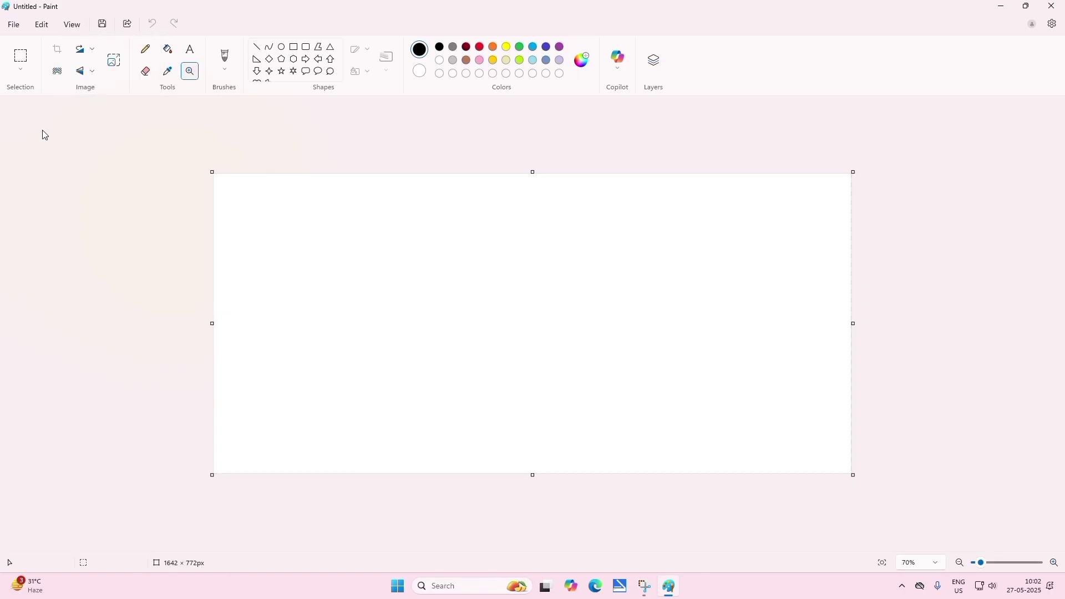
# Step: Toggle the status bar off and back on
pyautogui.click(73, 25)
pyautogui.click(92, 89)
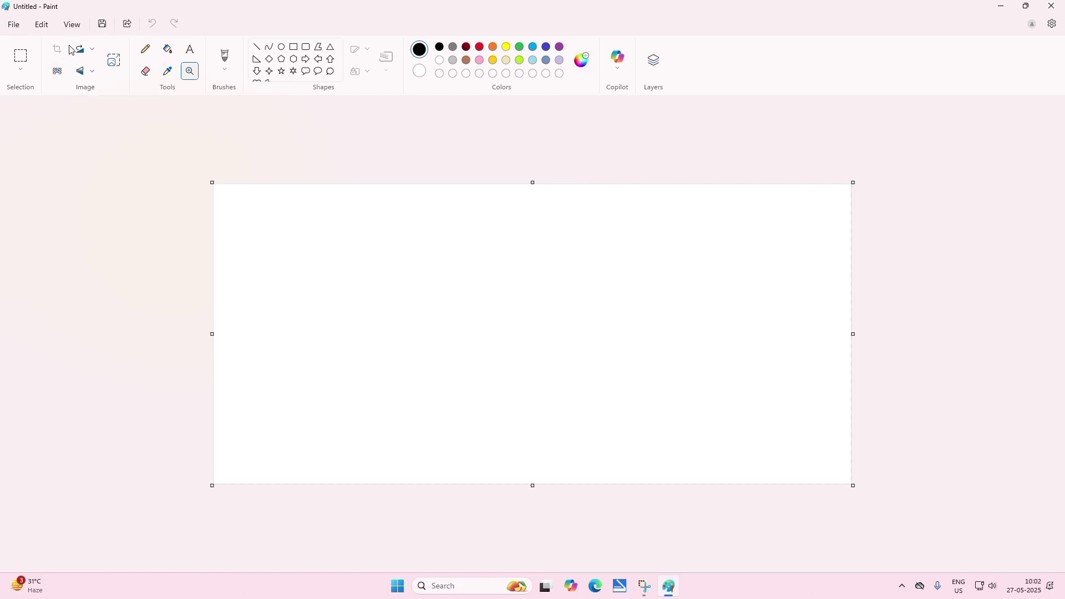
pyautogui.click(72, 28)
pyautogui.click(82, 91)
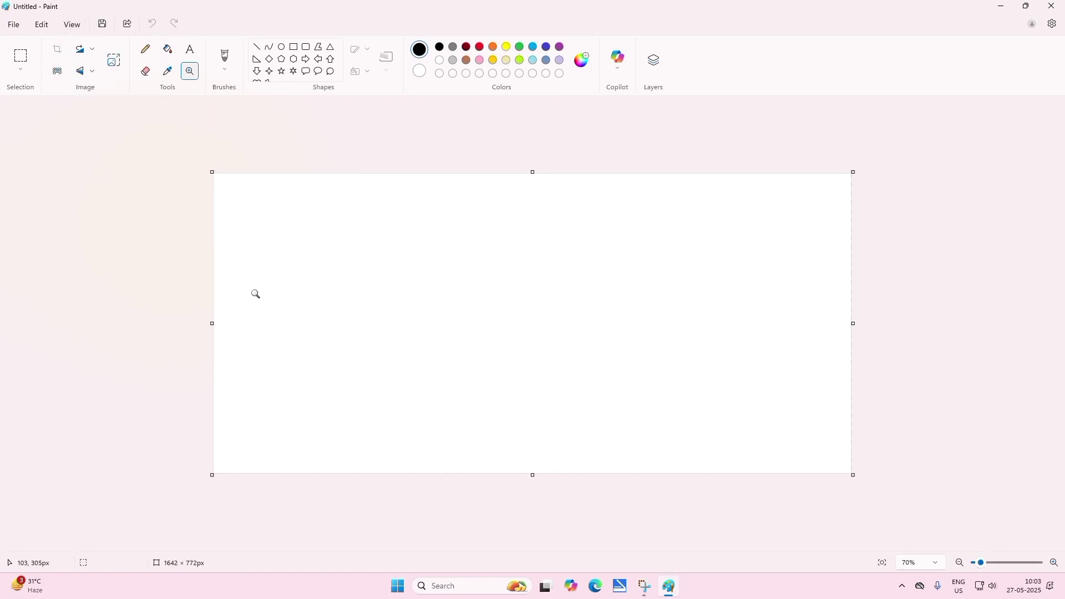
# Step: Shrink the blank canvas to about 893 × 628 px and widen it to about 1476 px
pyautogui.click(153, 52)
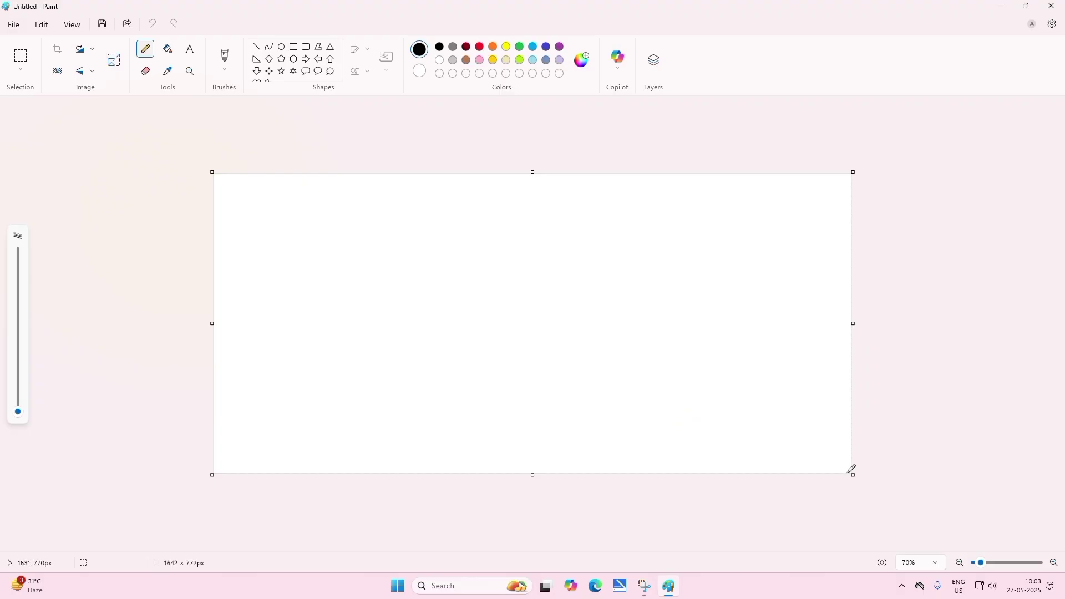
pyautogui.moveTo(853, 475); pyautogui.dragTo(561, 417)
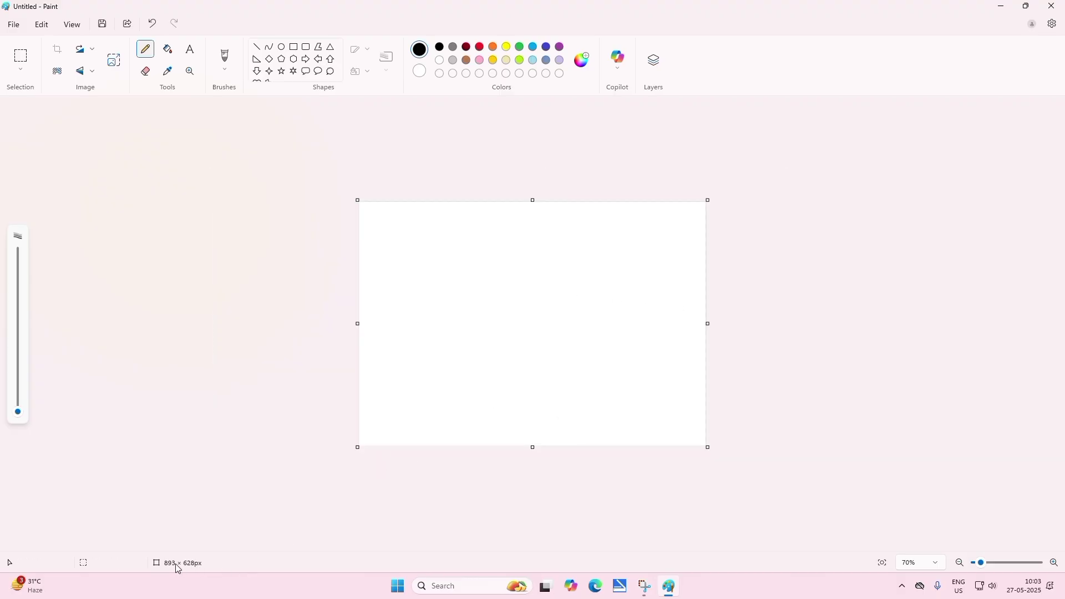
pyautogui.moveTo(357, 324); pyautogui.dragTo(133, 320)
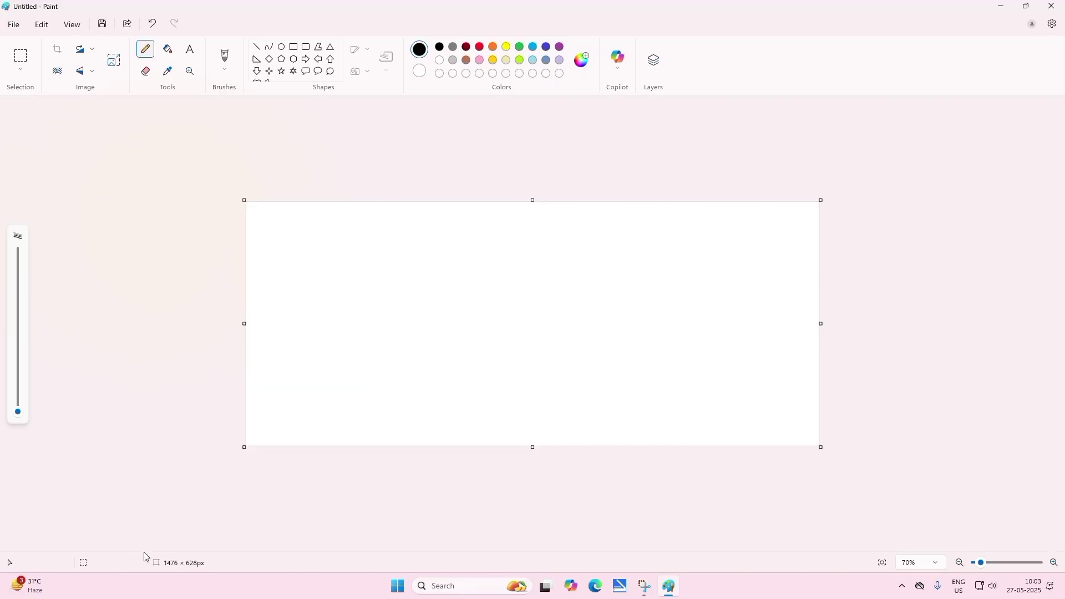
# Step: Set the zoom to 100% and reduce it to 65%, and display the blank picture in full screen
pyautogui.click(924, 564)
pyautogui.click(913, 506)
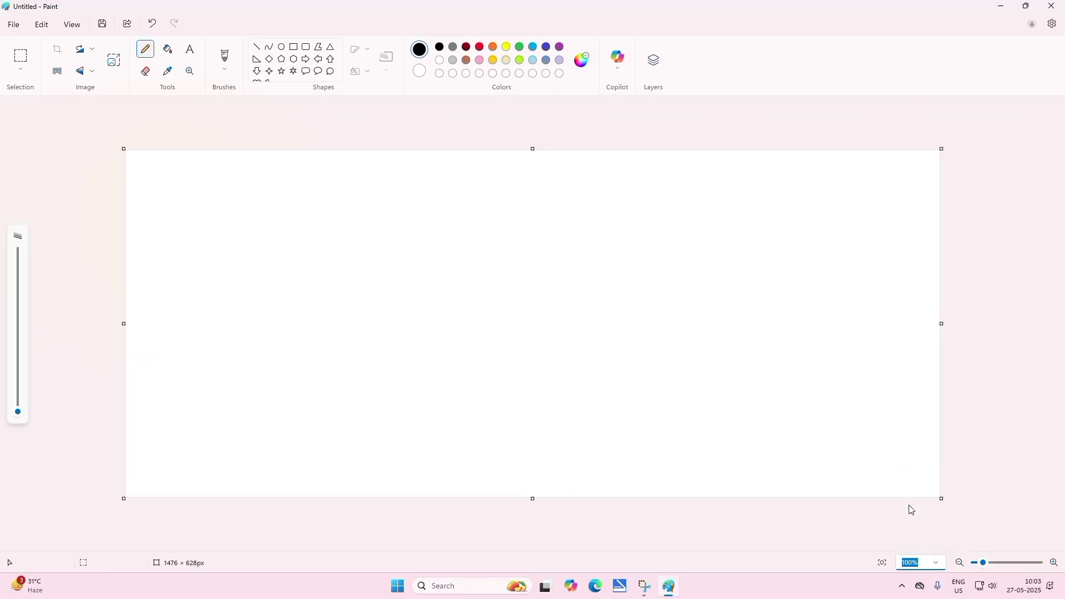
pyautogui.moveTo(983, 564)
pyautogui.mouseDown()
pyautogui.moveTo(1013, 567)
pyautogui.moveTo(980, 565)
pyautogui.mouseUp()
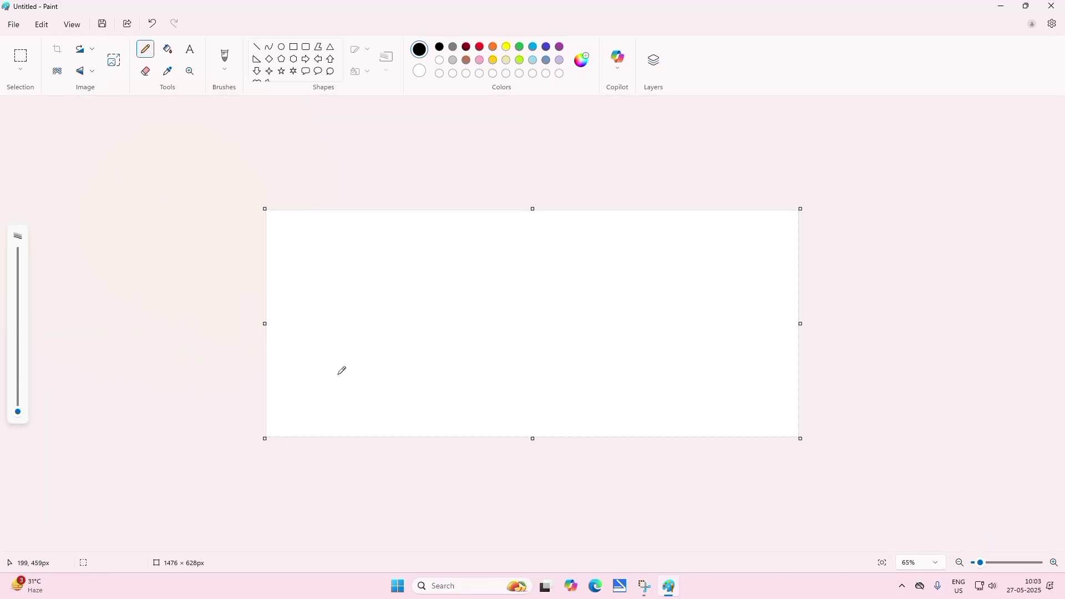
pyautogui.click(73, 24)
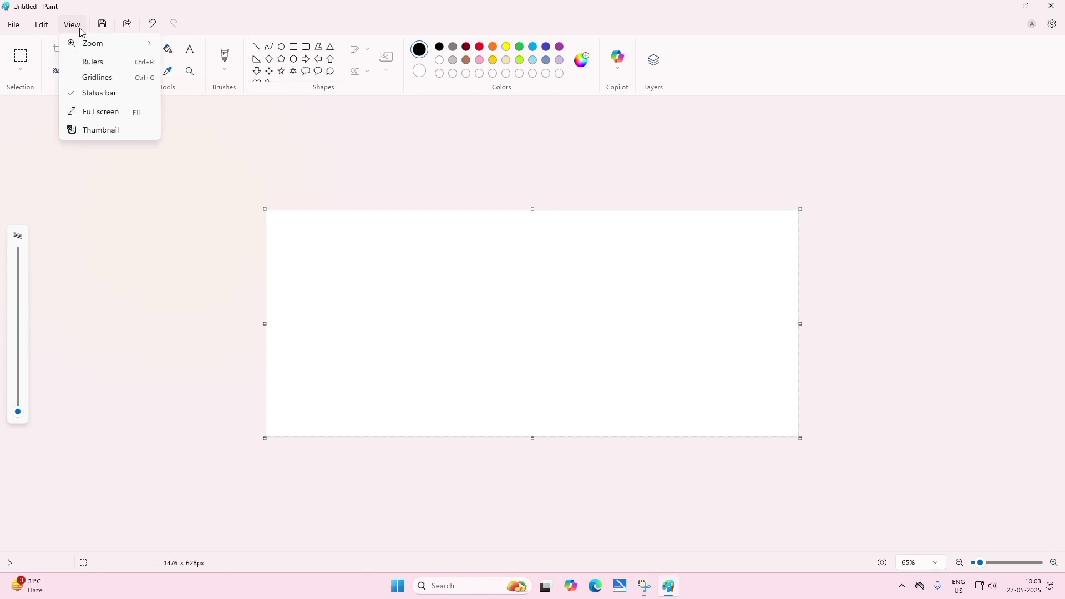
pyautogui.click(132, 119)
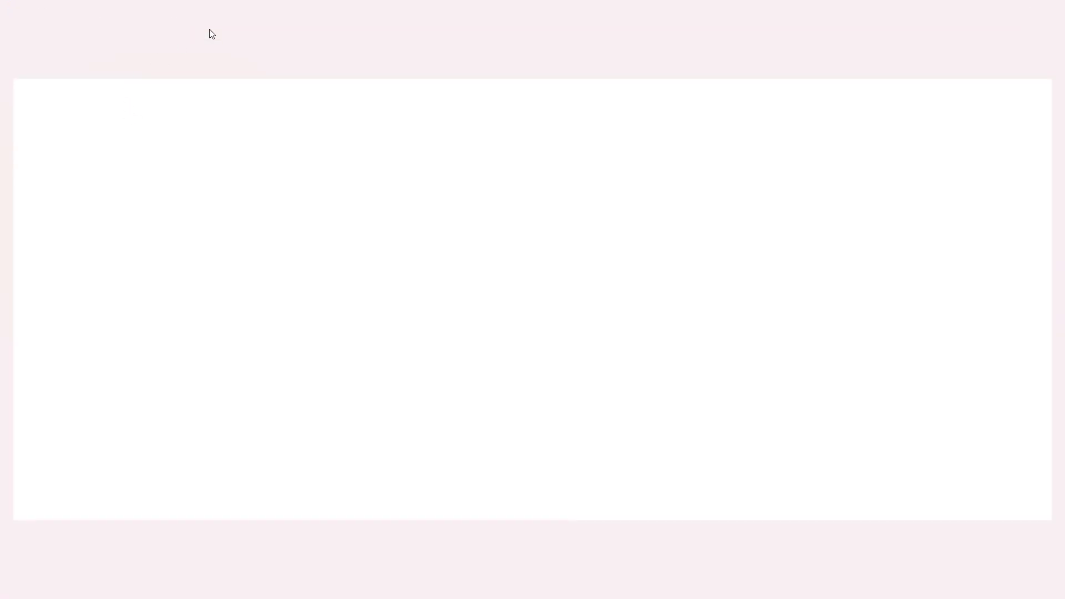
# Step: Exit the full-screen view and show the thumbnail preview of the picture
pyautogui.click(1064, 6)
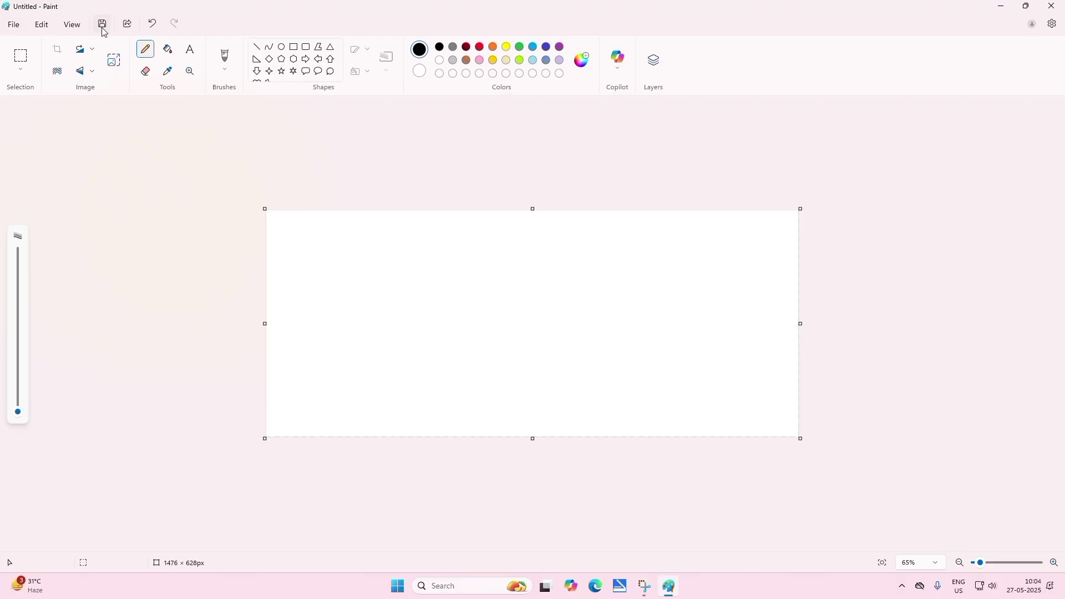
pyautogui.click(72, 24)
pyautogui.click(105, 129)
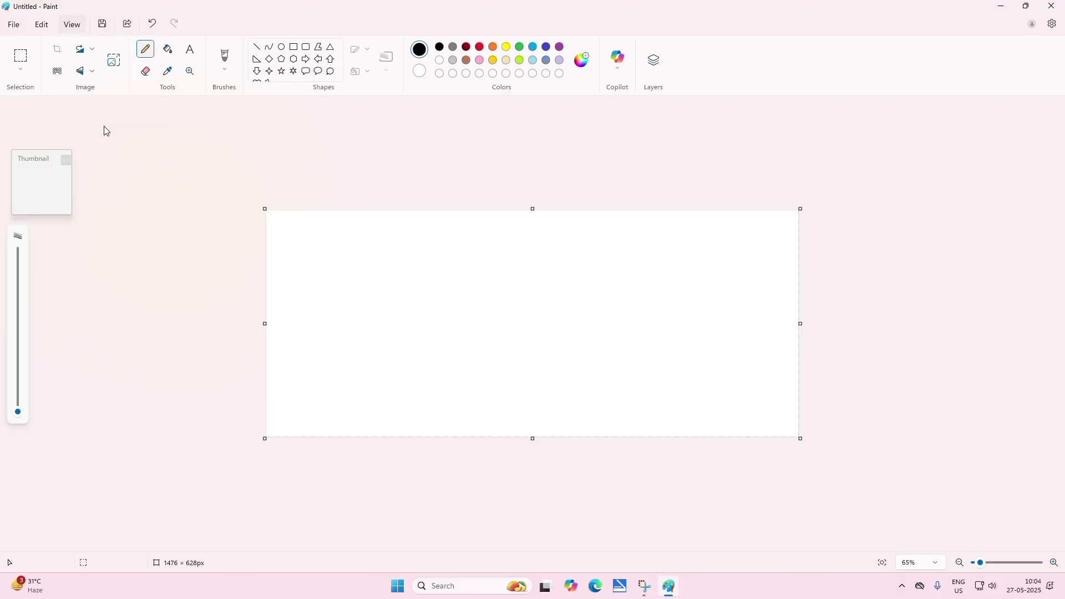
# Step: Draw a dark red freehand pencil squiggle and two side-by-side rectangles on the canvas, the second about 526 × 250 px
pyautogui.click(466, 49)
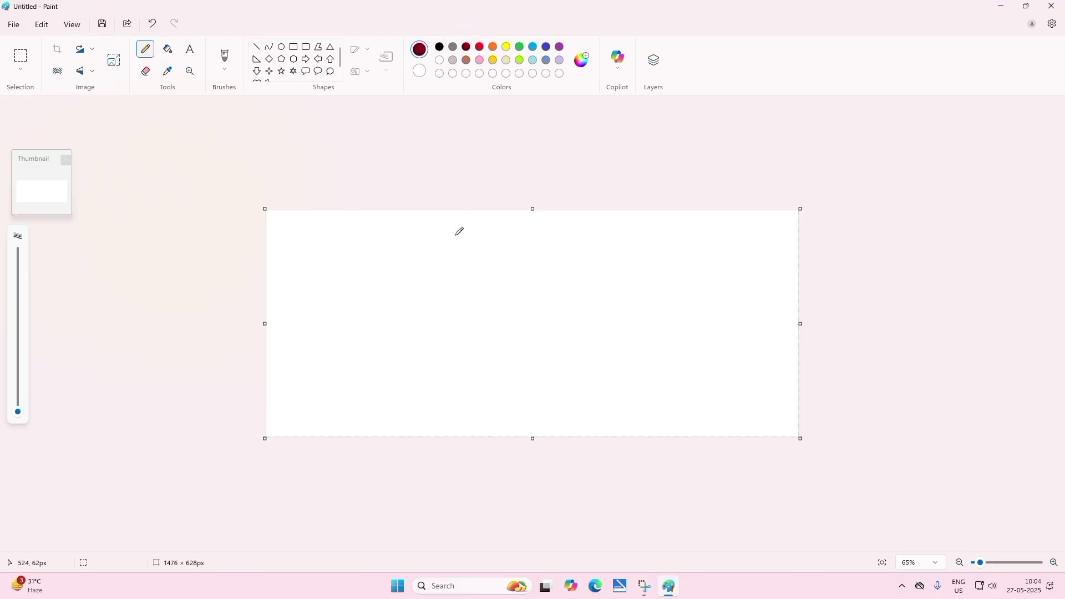
pyautogui.moveTo(455, 235)
pyautogui.mouseDown()
pyautogui.moveTo(508, 294)
pyautogui.moveTo(566, 277)
pyautogui.moveTo(422, 321)
pyautogui.moveTo(510, 354)
pyautogui.mouseUp()
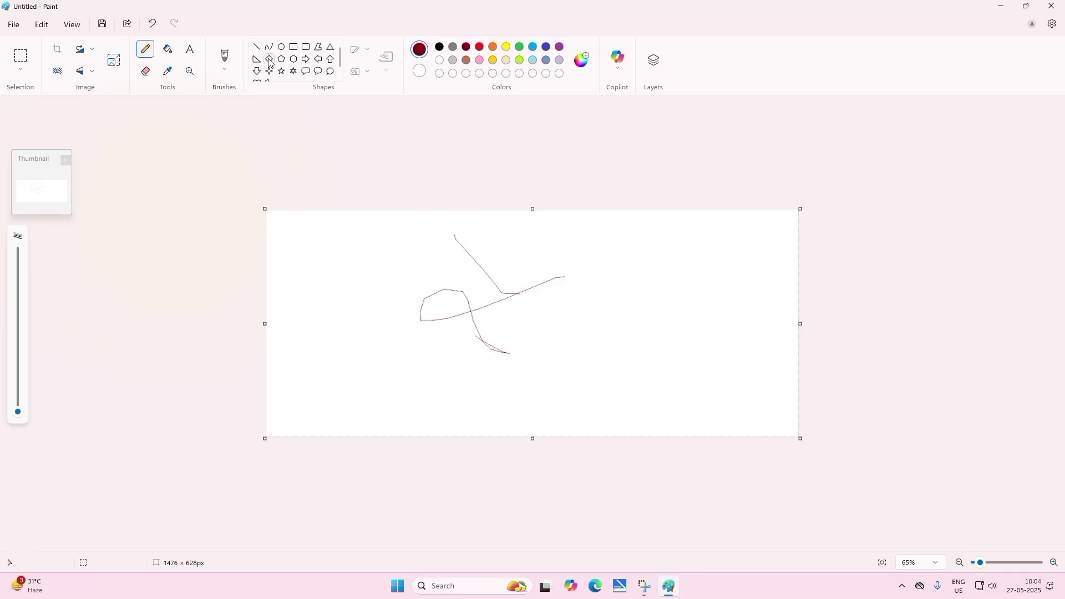
pyautogui.click(293, 47)
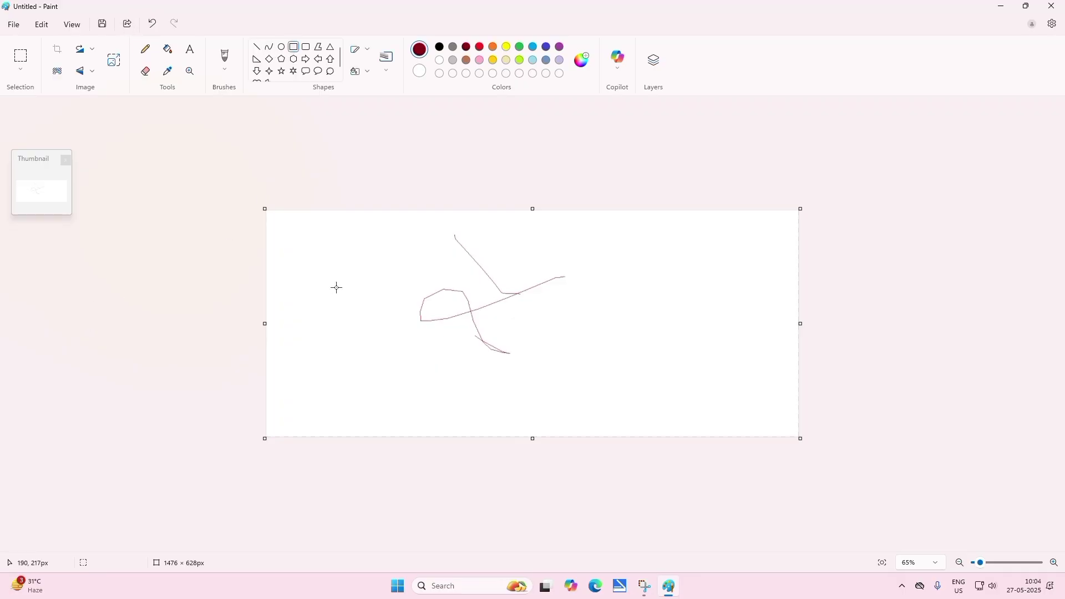
pyautogui.moveTo(336, 286); pyautogui.dragTo(448, 369)
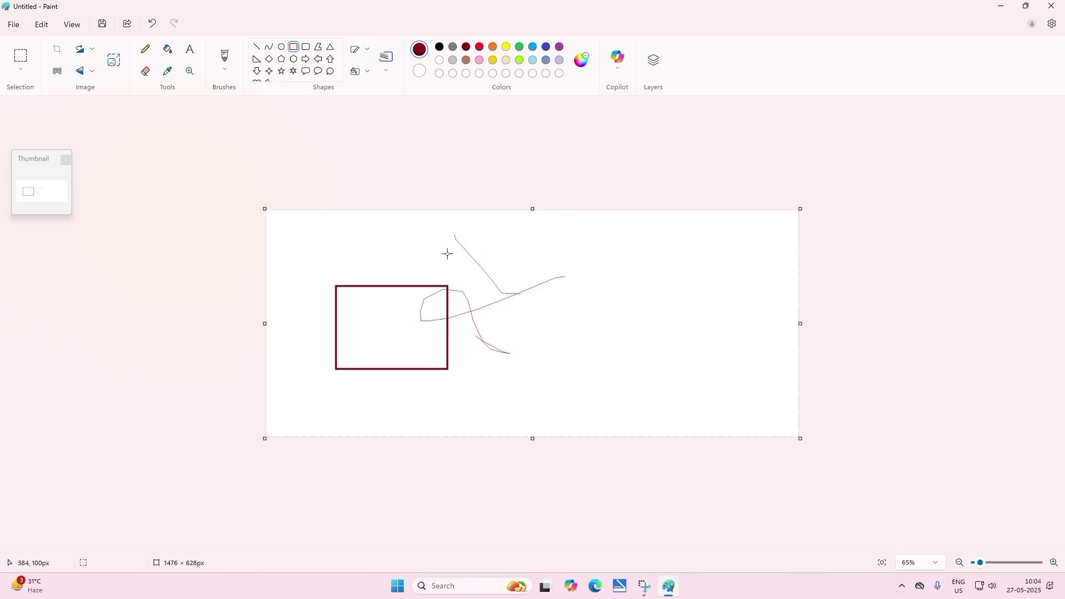
pyautogui.moveTo(458, 254); pyautogui.dragTo(648, 344)
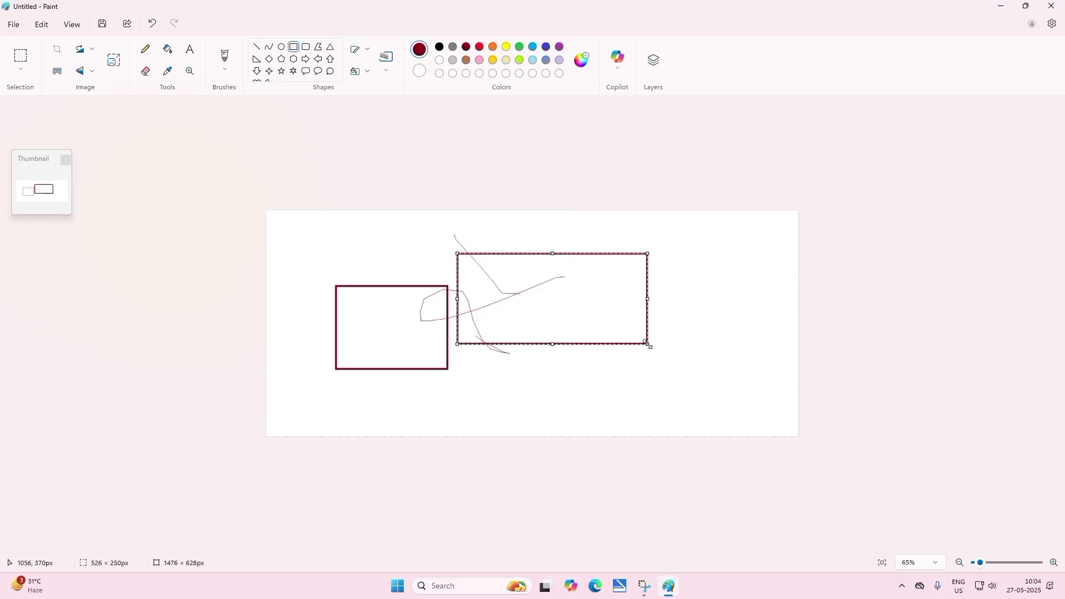
# Step: Close the thumbnail preview, and bring up the Save as dialog and dismiss it without saving
pyautogui.click(66, 161)
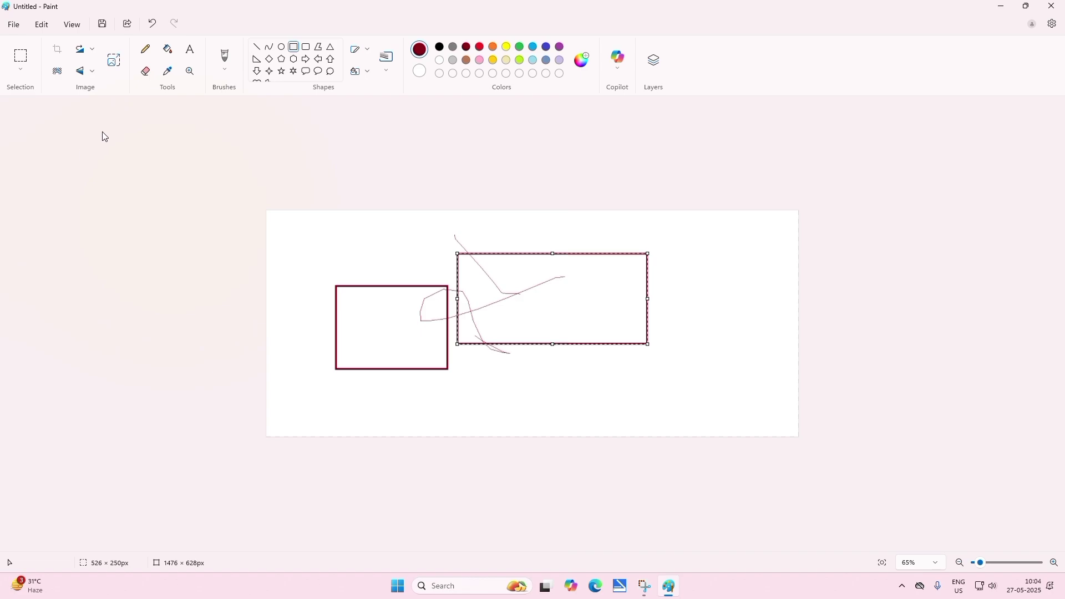
pyautogui.click(103, 26)
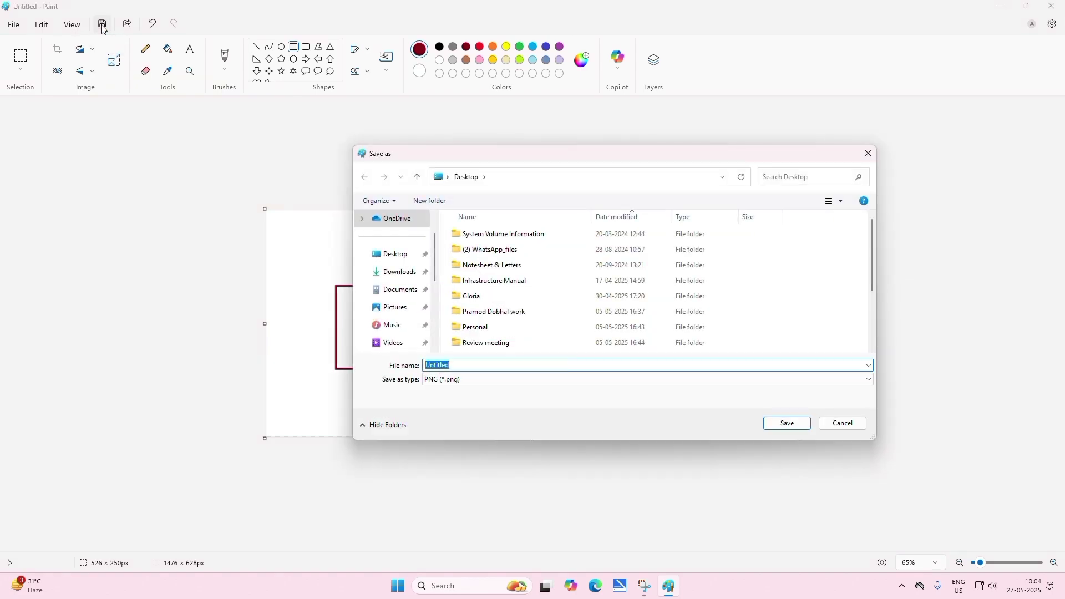
pyautogui.click(843, 423)
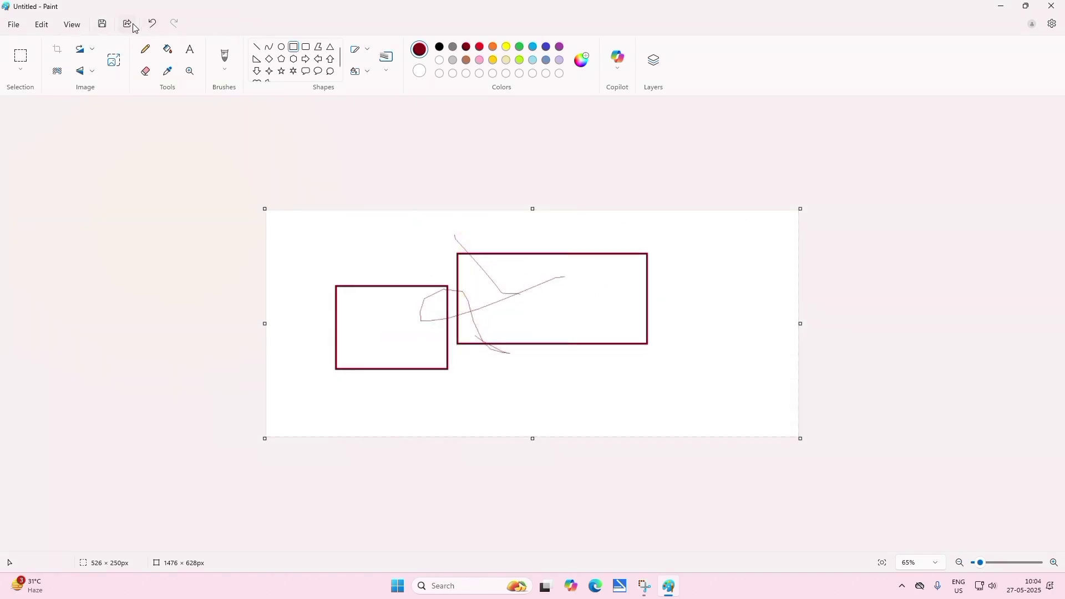